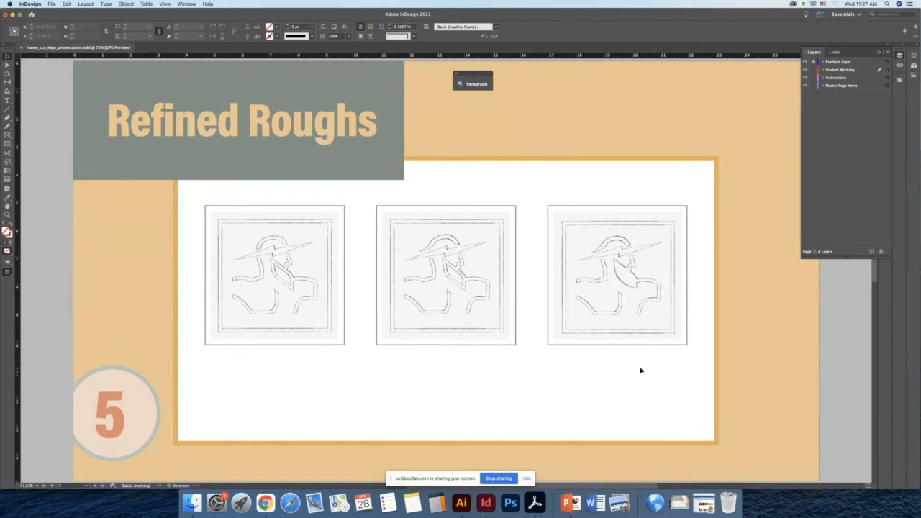
- Set the Pages panel's page thumbnail size to Extra Large
key("shift+Page_Down")
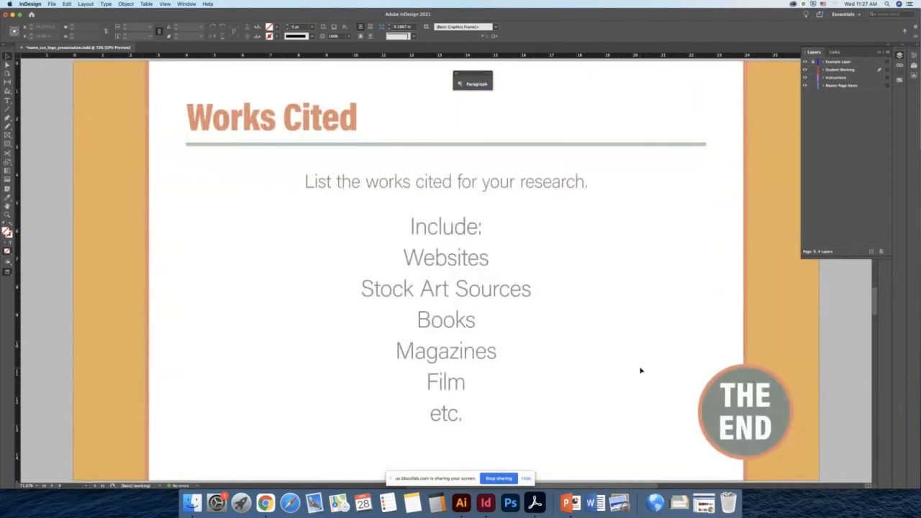
key("super+minus")
key("super+minus")
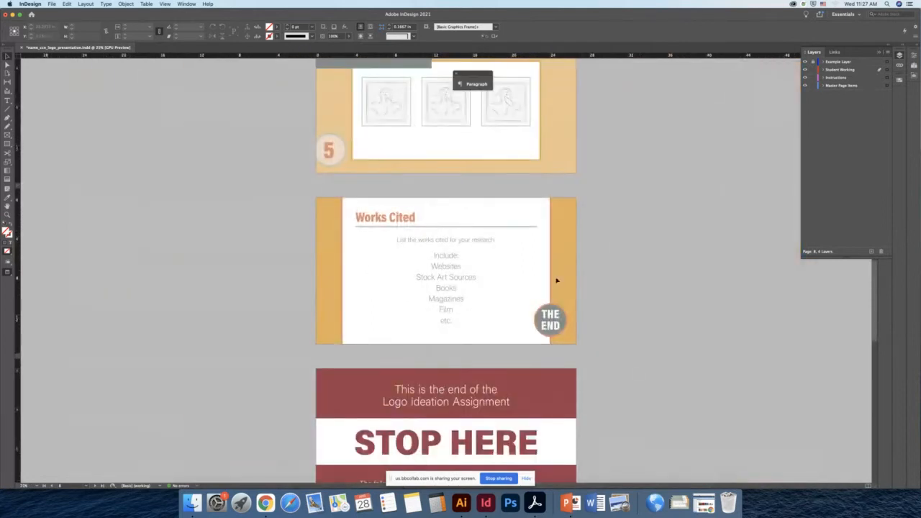
scroll(633, 291, "down", 3)
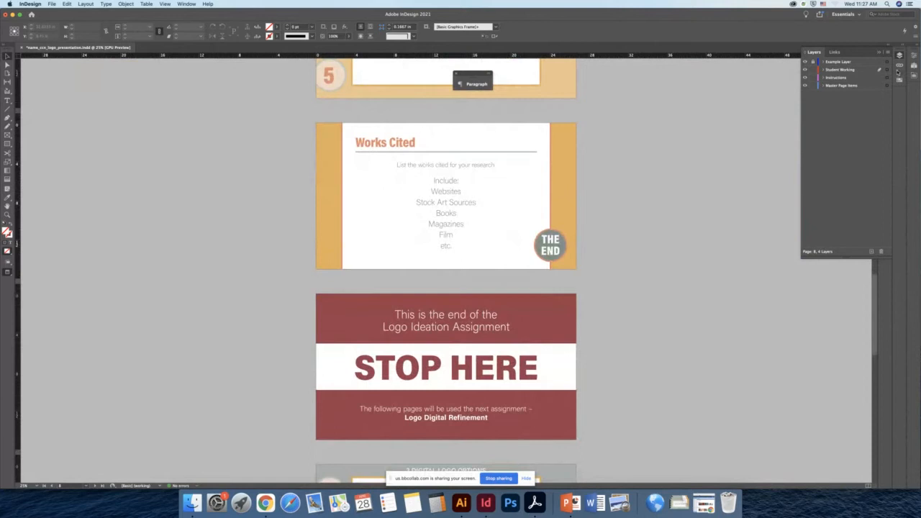
left_click(914, 66)
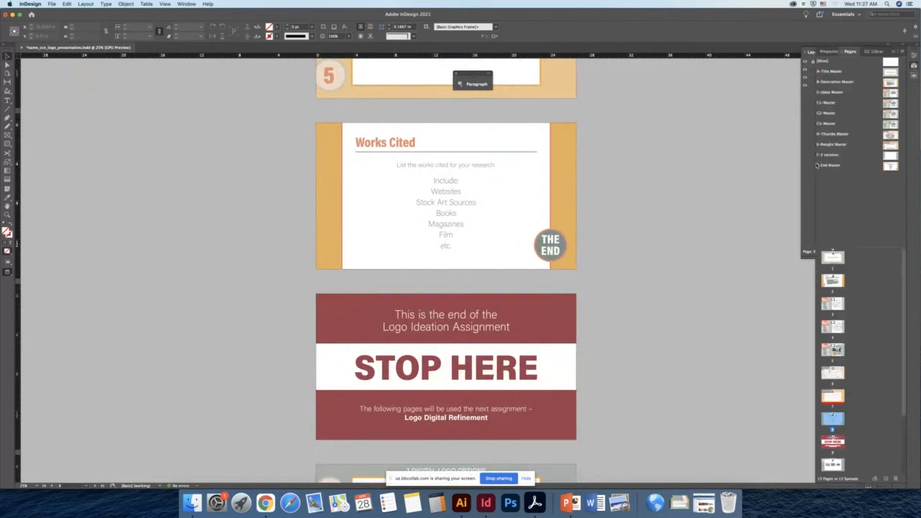
left_click(902, 52)
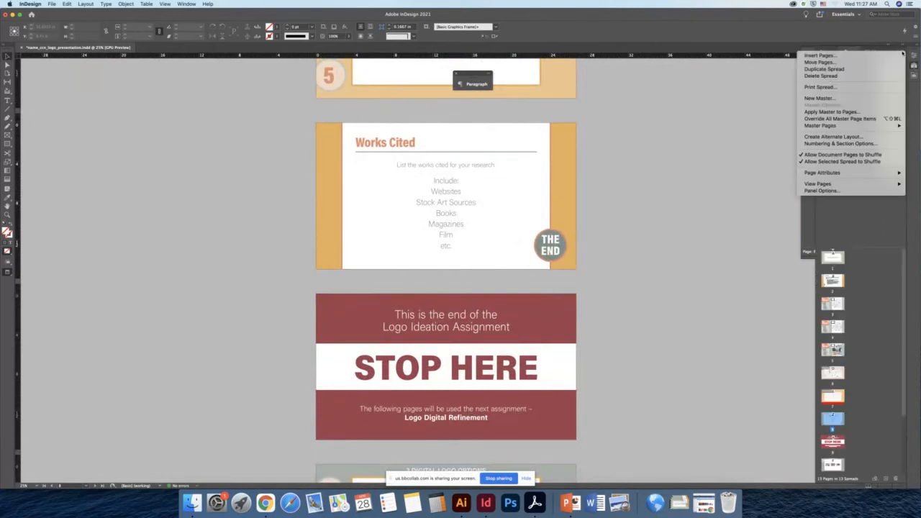
left_click(840, 191)
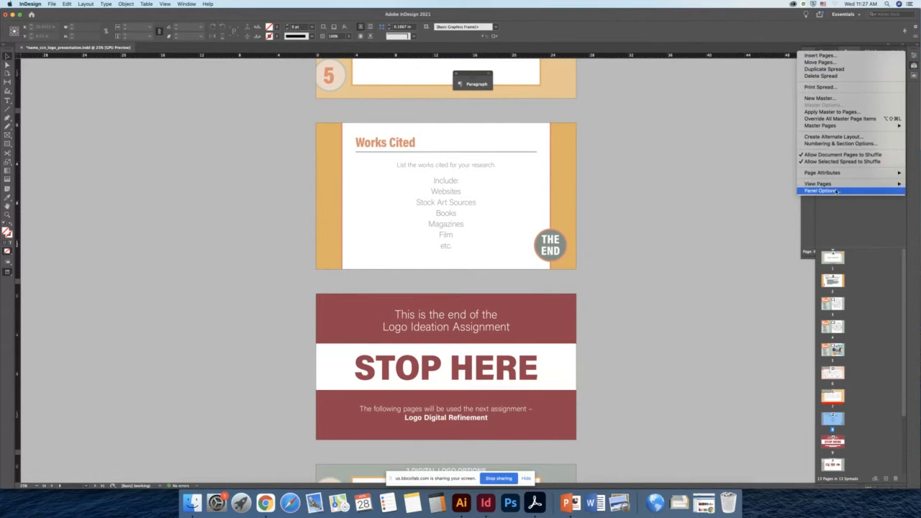
left_click(421, 198)
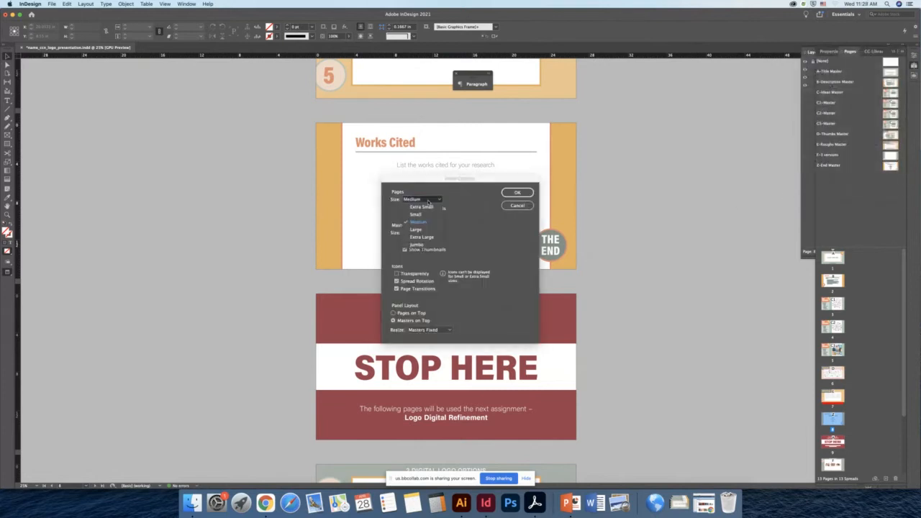
left_click(419, 238)
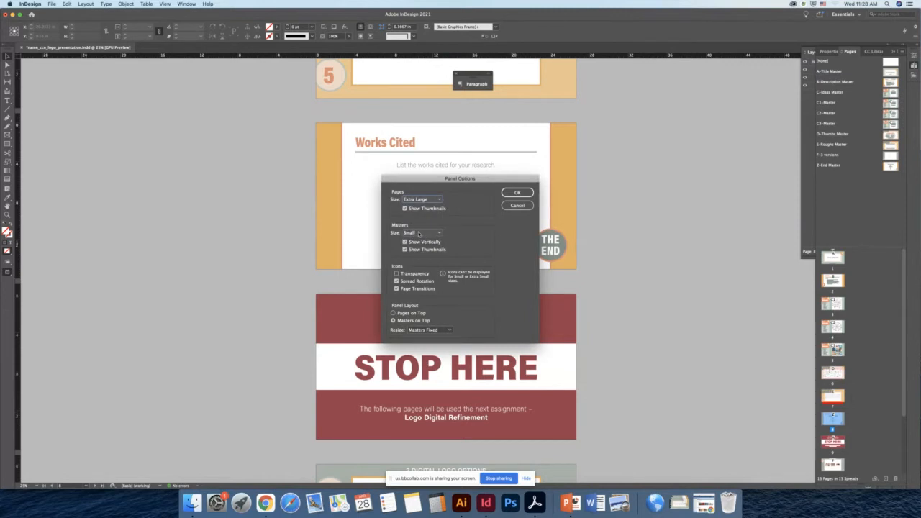
left_click(517, 193)
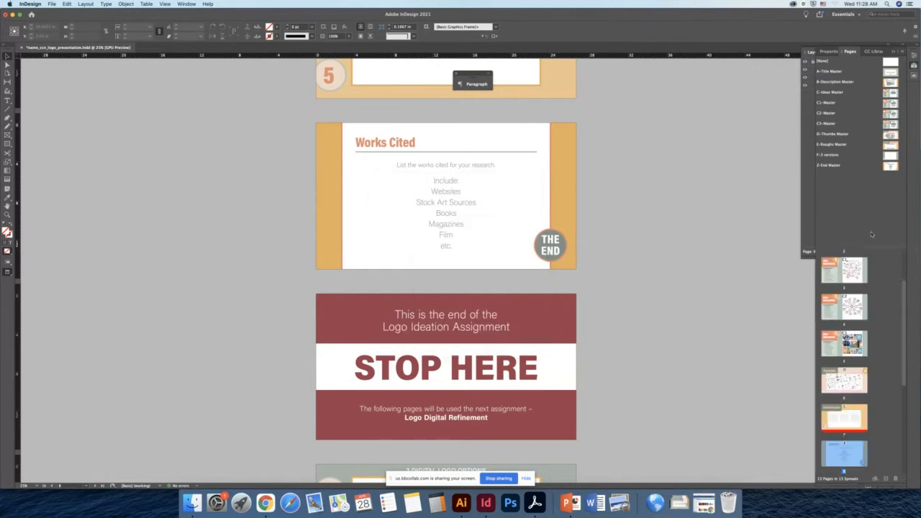
- Move the Works Cited page to the end of the document
left_click_drag(822, 249, 828, 181)
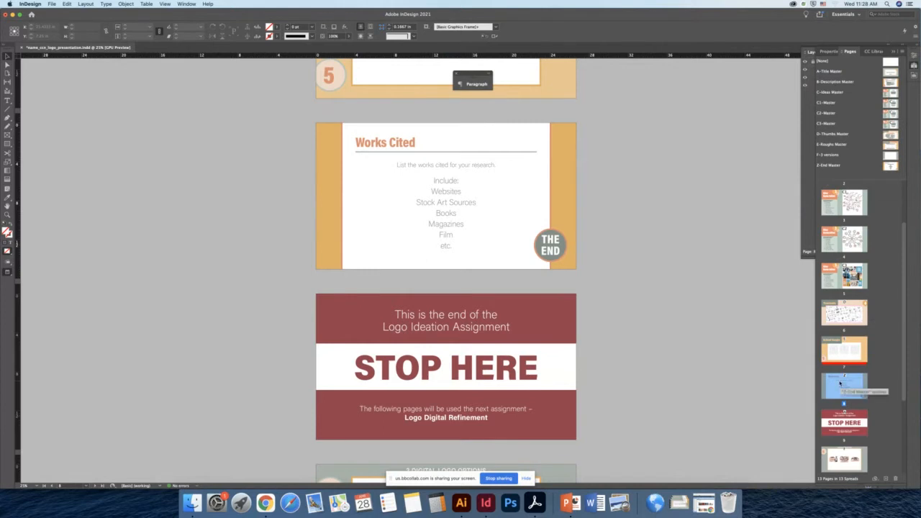
scroll(835, 370, "down", 5)
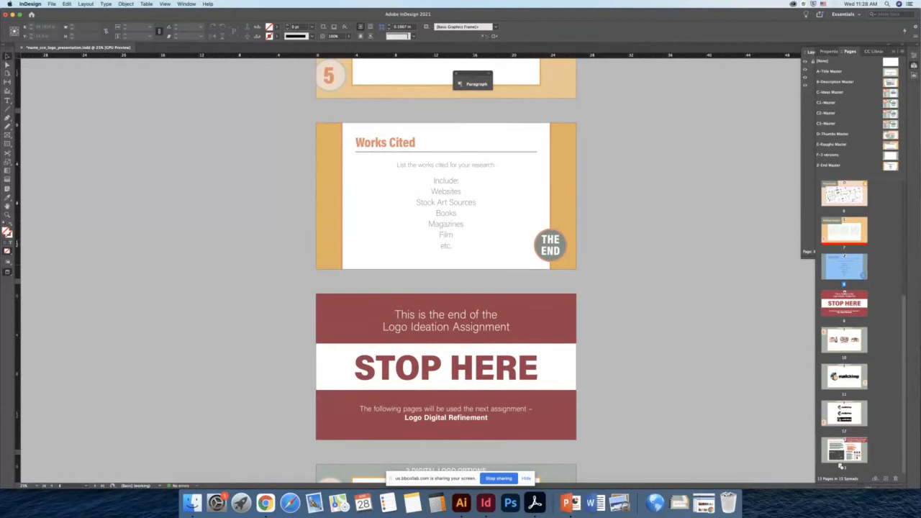
left_click_drag(840, 465, 842, 467)
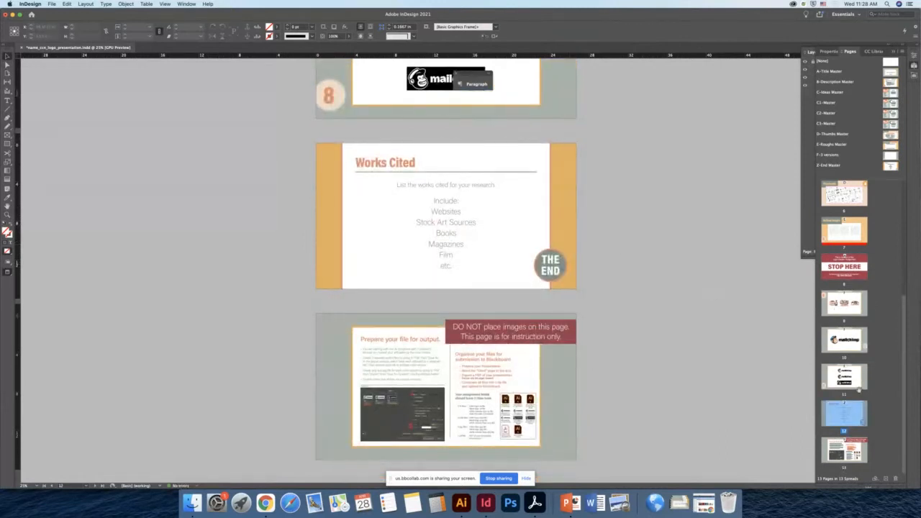
left_click_drag(850, 469, 857, 461)
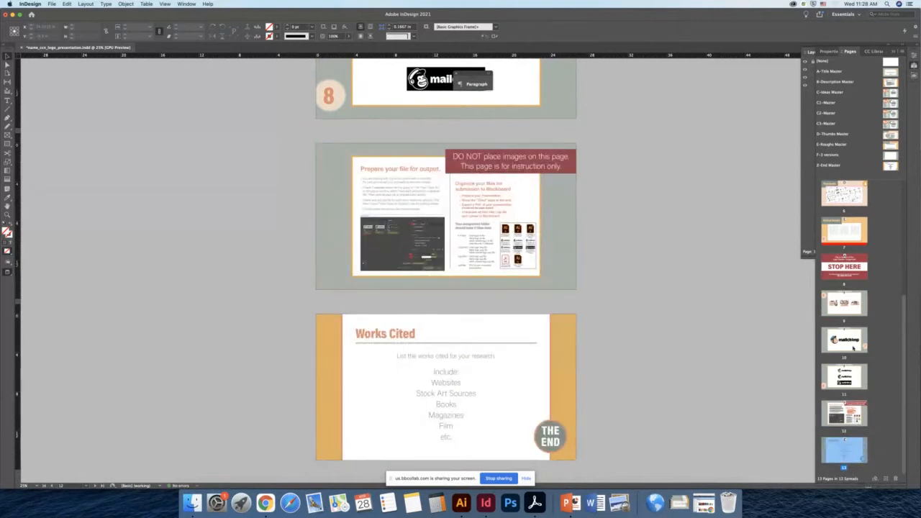
- Delete the STOP HERE page, confirming the deletion despite its contents
left_click(843, 272)
double_click(843, 272)
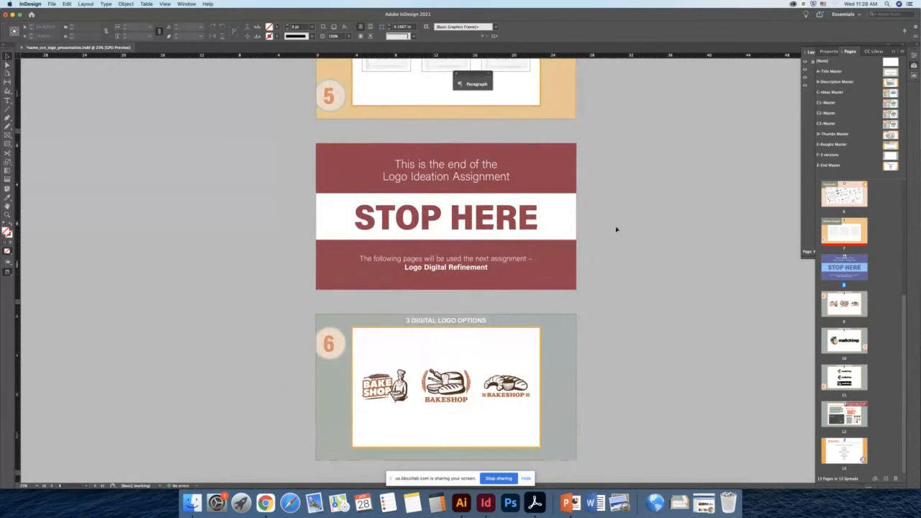
key("super+0")
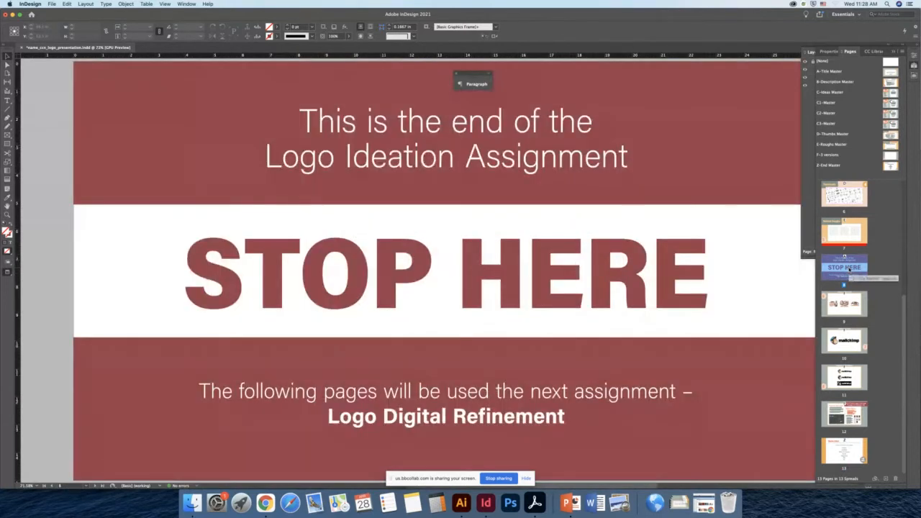
key("super+minus")
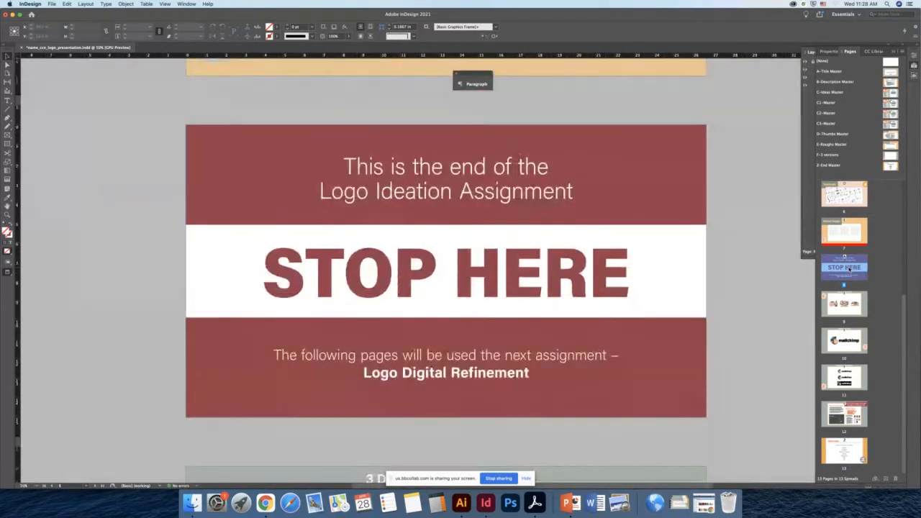
right_click(849, 269)
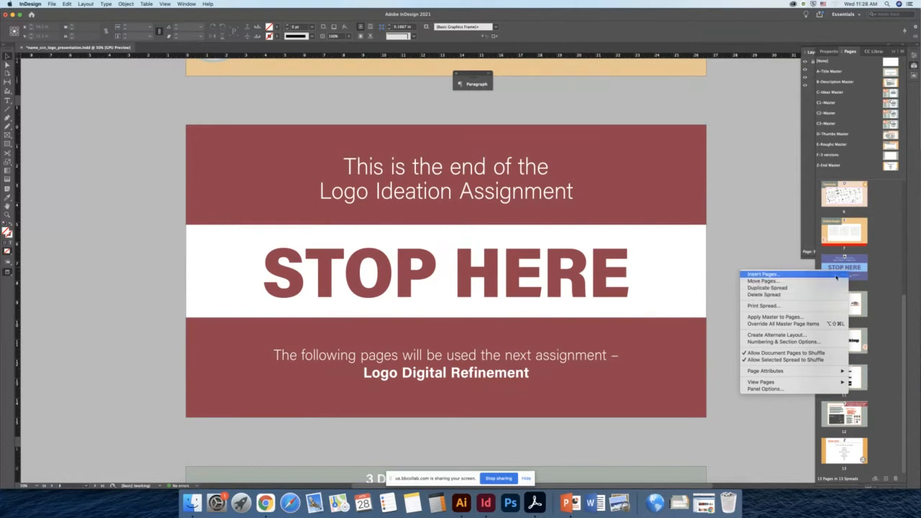
right_click(862, 271)
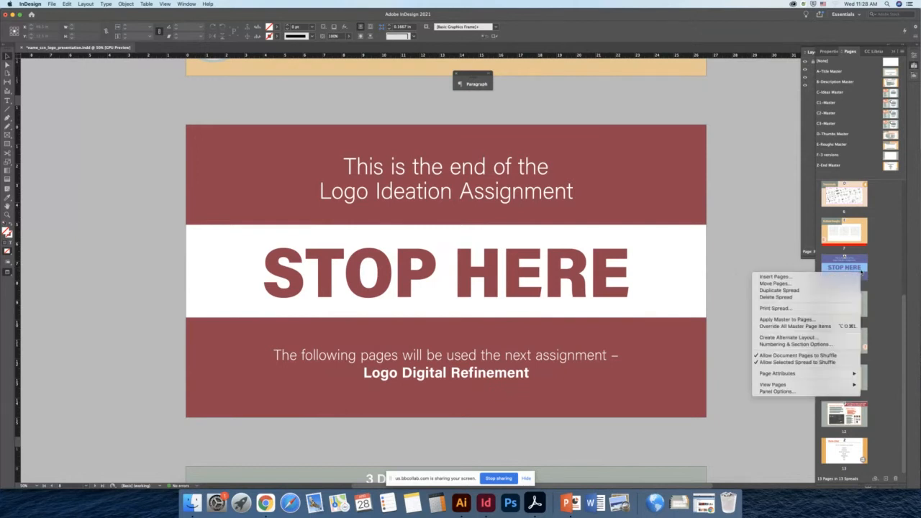
left_click(769, 297)
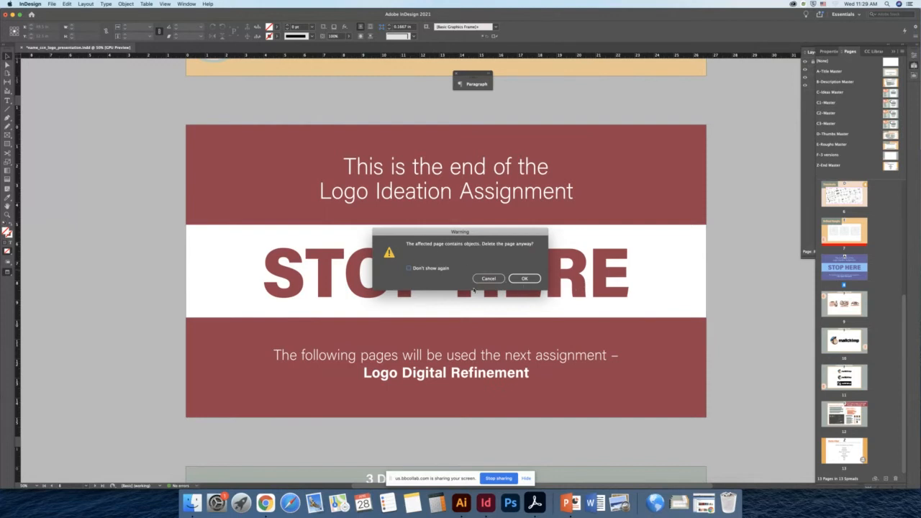
left_click(525, 278)
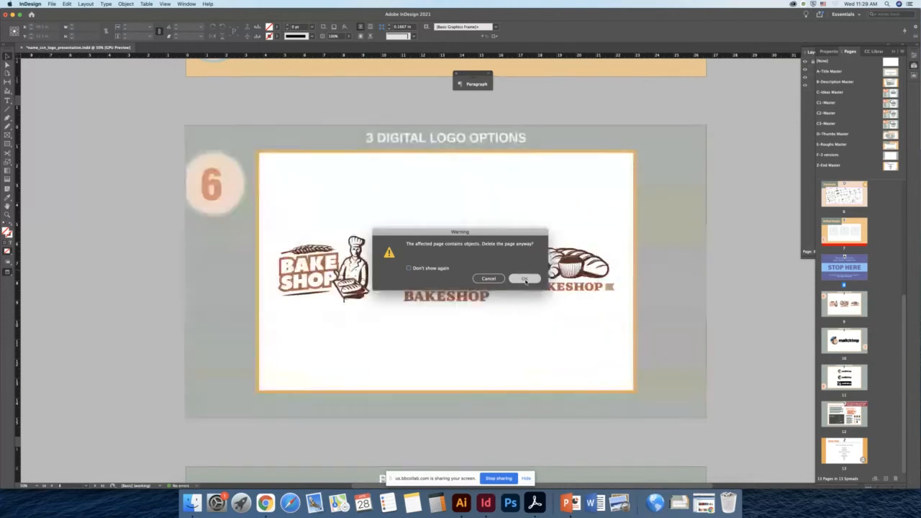
- Try selecting each bakeshop logo on the 3 Digital Logo Options page
scroll(463, 214, "up", 10)
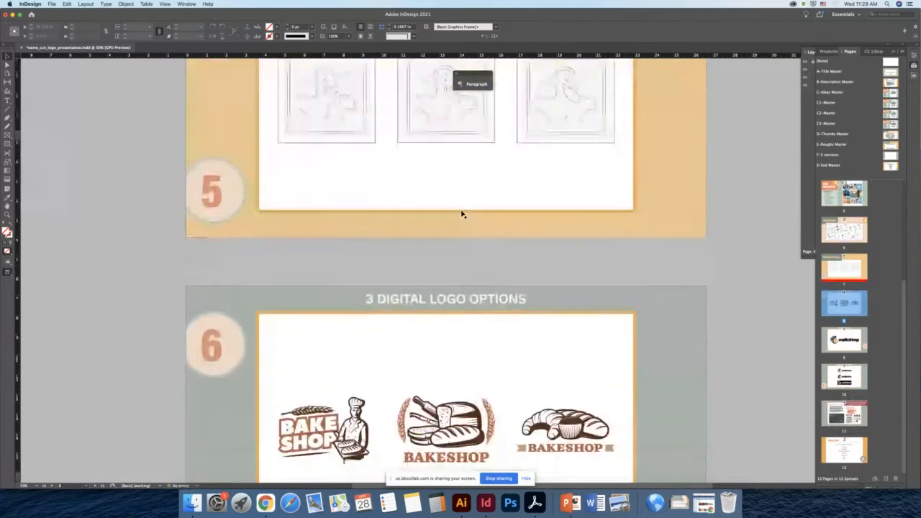
scroll(463, 214, "down", 5)
scroll(463, 214, "up", 1)
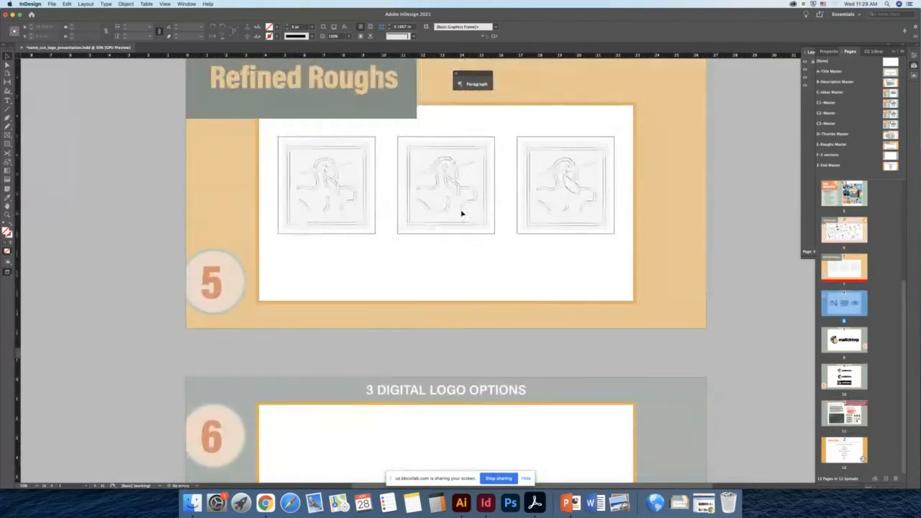
scroll(462, 214, "down", 5)
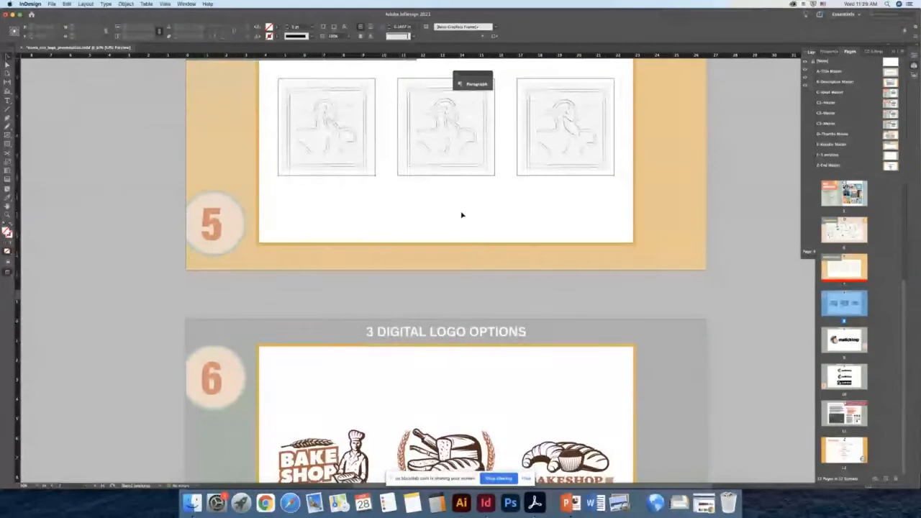
scroll(462, 214, "down", 5)
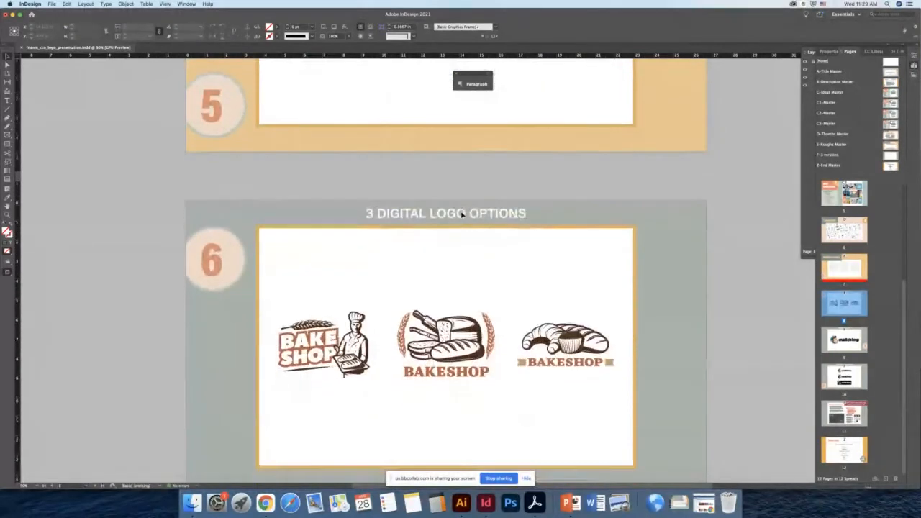
left_click(303, 270)
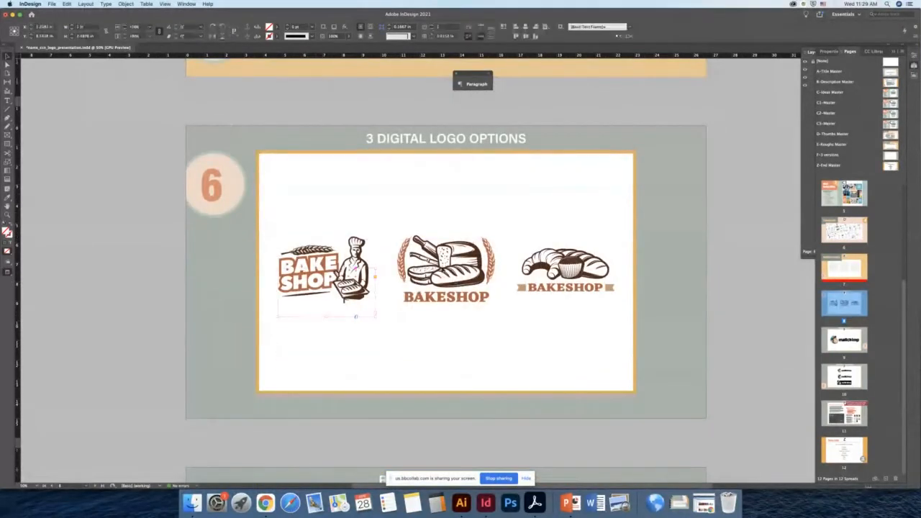
left_click(479, 275)
left_click(573, 264)
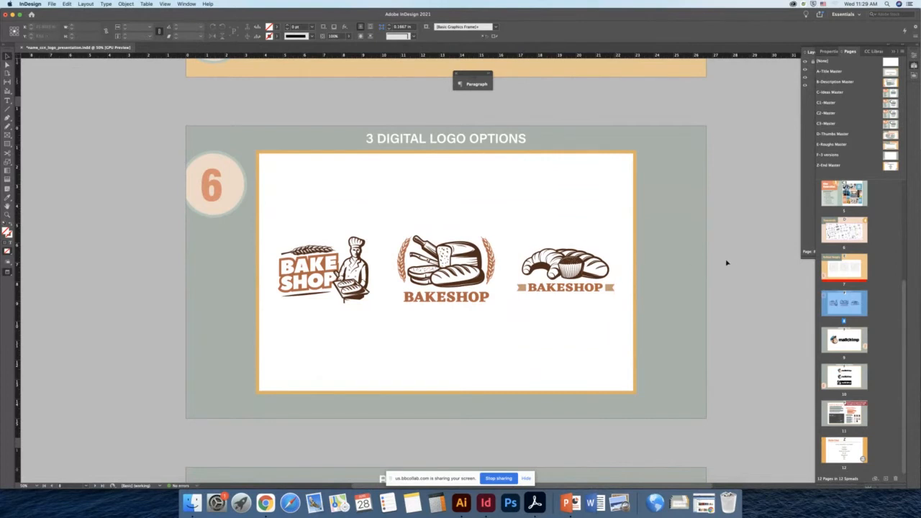
left_click(446, 270)
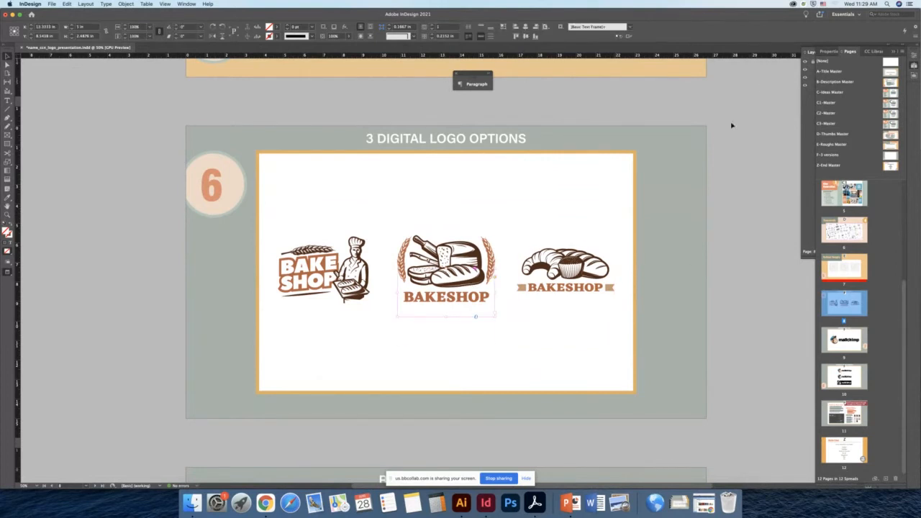
- Lock the Student Working, Instructions and Master Page Items layers
left_click(812, 54)
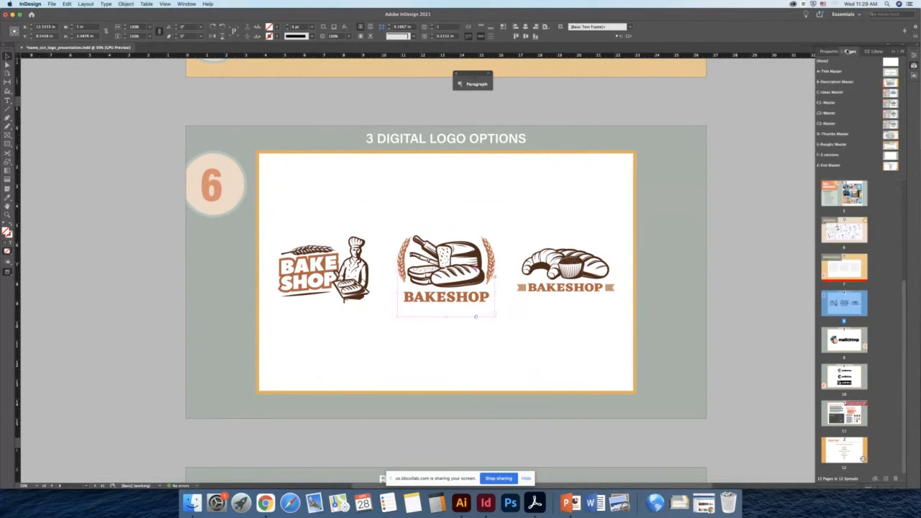
left_click(892, 54)
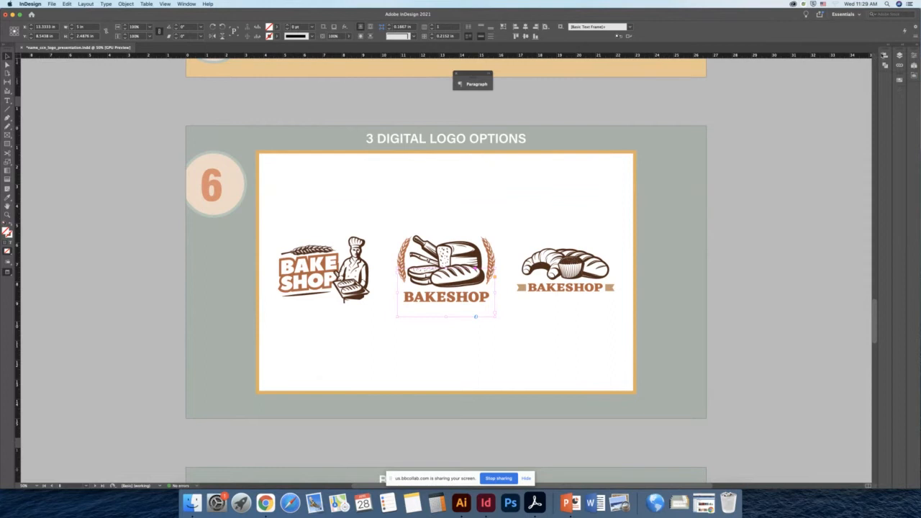
left_click(886, 66)
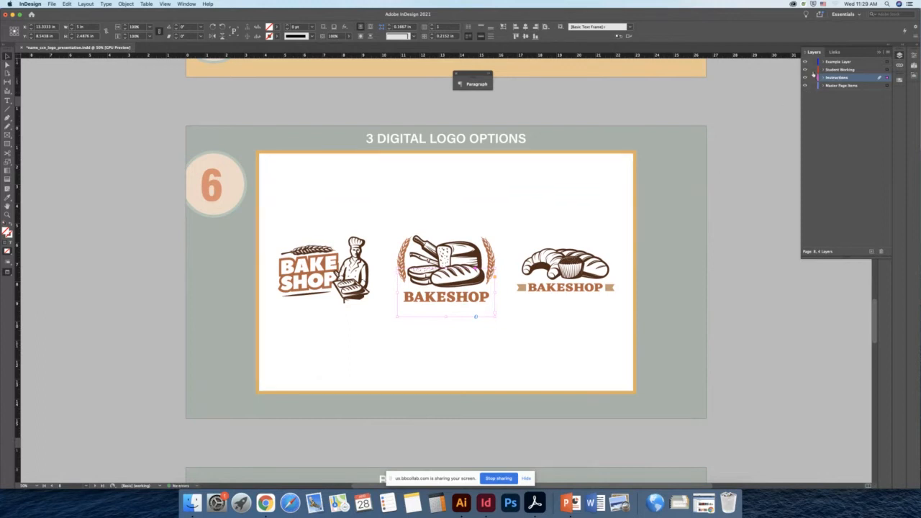
left_click_drag(813, 71, 813, 85)
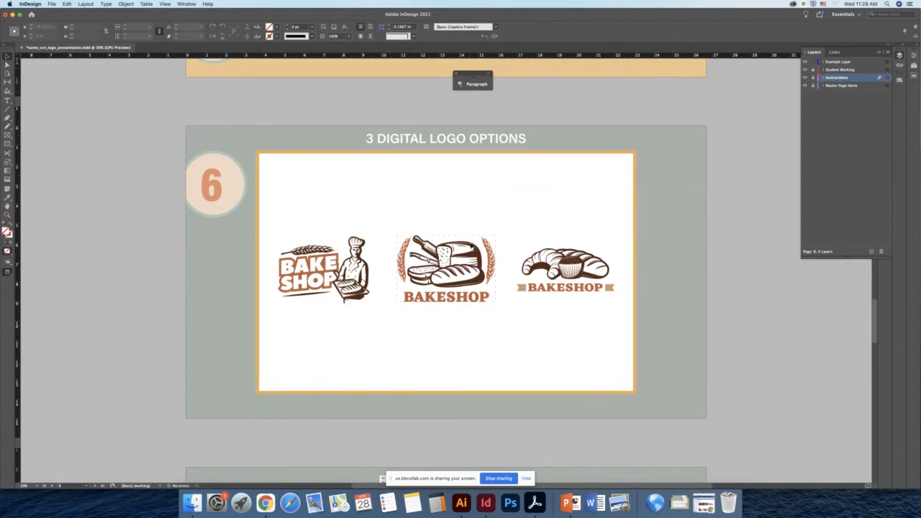
- Move the first bakeshop logo up toward the upper left of the logo frame
left_click(471, 260)
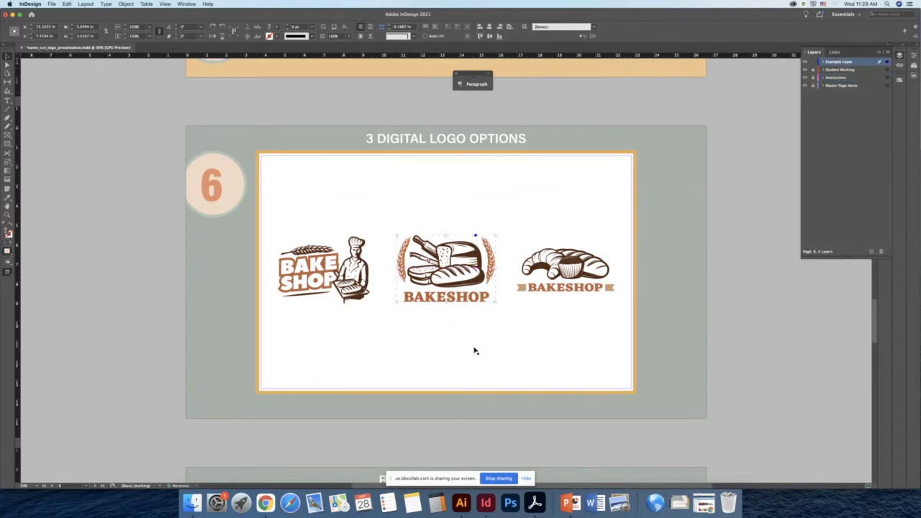
left_click(353, 288)
left_click_drag(364, 303, 362, 243)
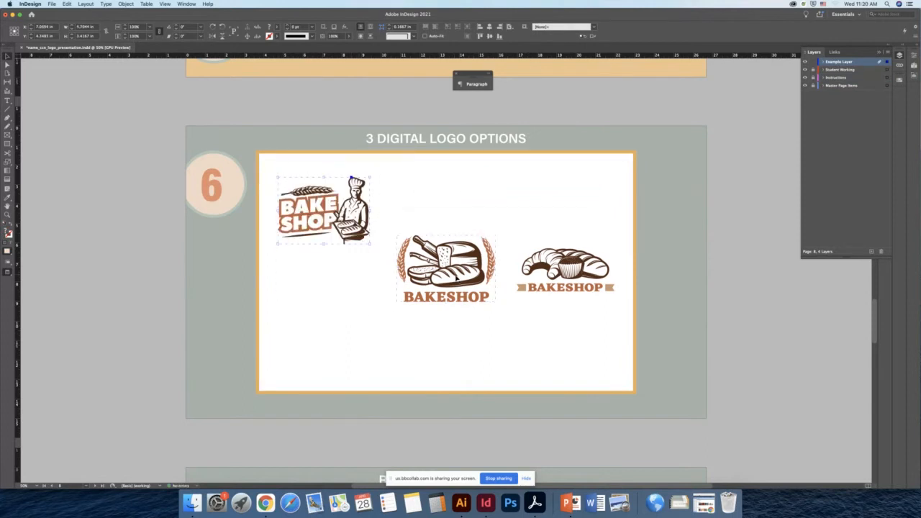
left_click_drag(465, 284, 455, 258)
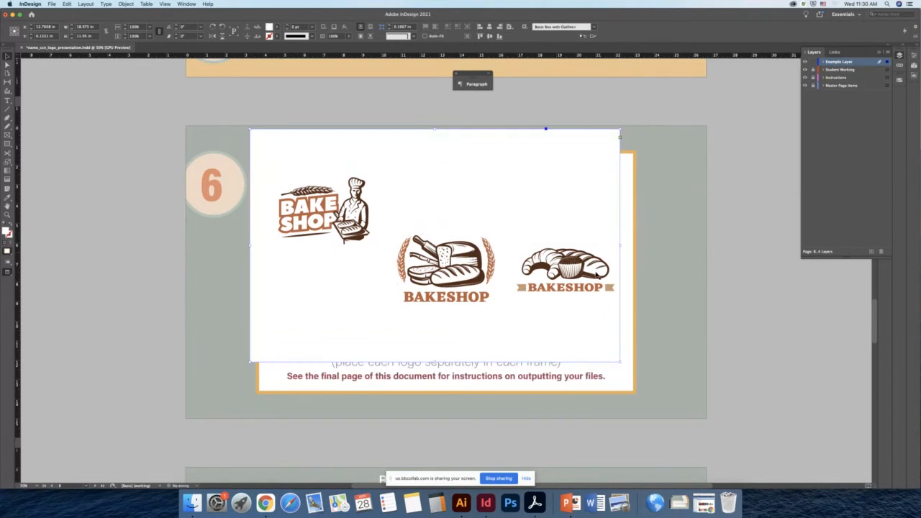
key("super+z")
left_click(569, 272)
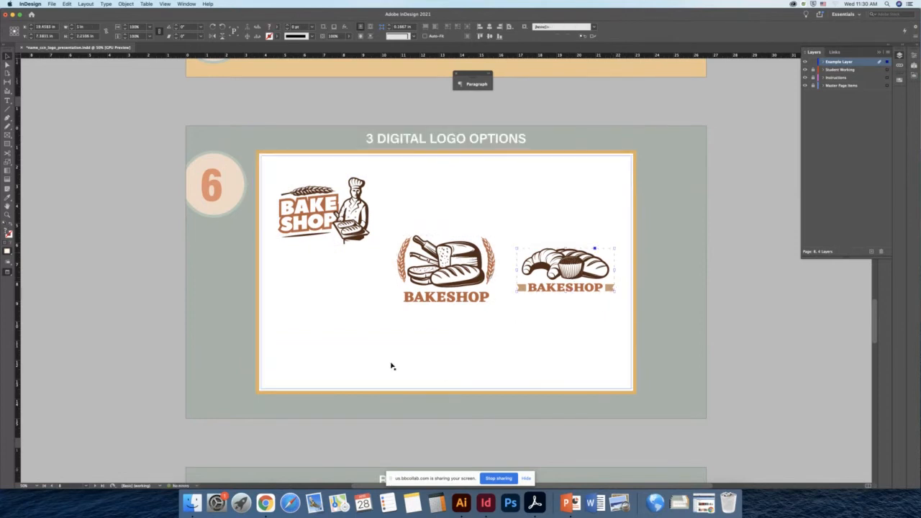
left_click_drag(391, 366, 226, 296)
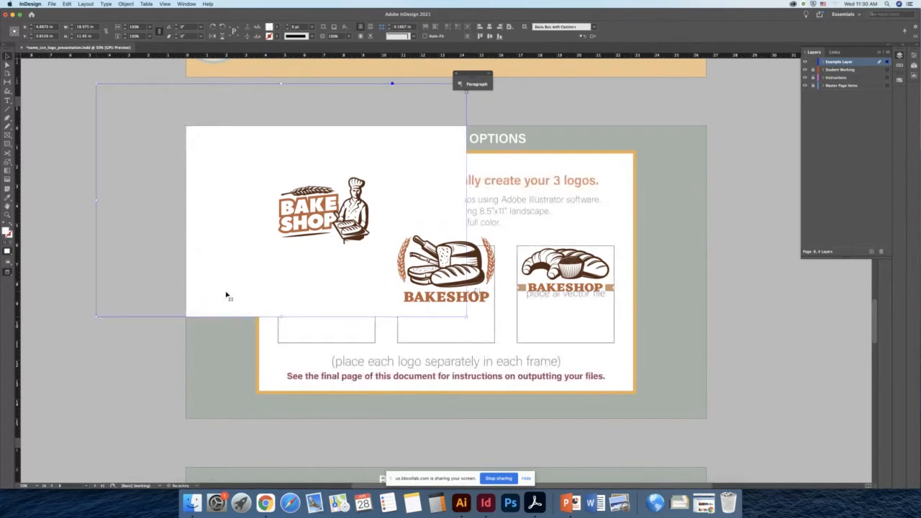
key("super+z")
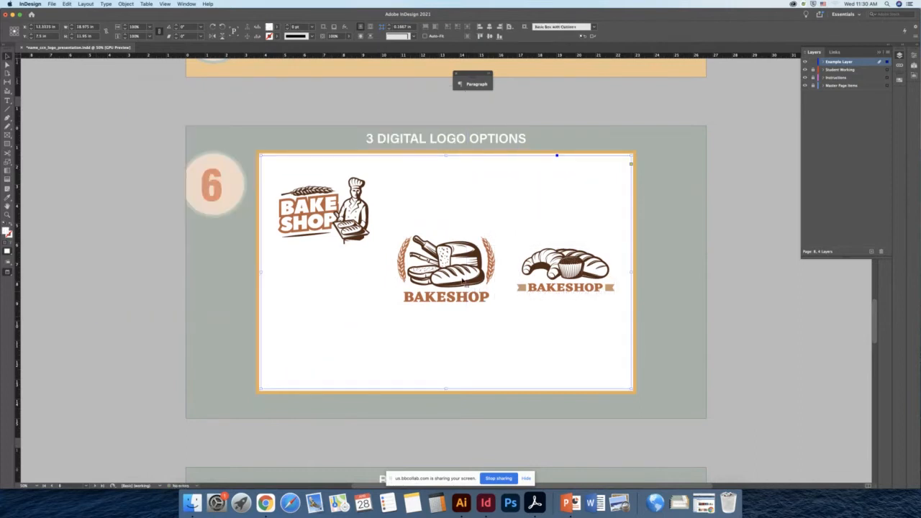
- Shift the bread logo left and move the croissant logo down toward the lower right of the logo frame
left_click(471, 285)
left_click_drag(475, 285, 449, 285)
left_click_drag(561, 272, 518, 318)
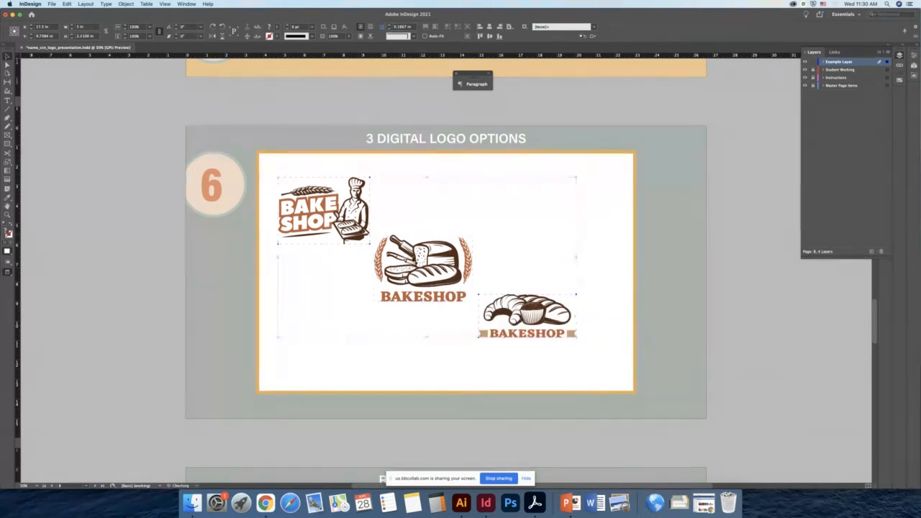
- Select all three bakeshop logos and scale them up together, undoing a first resize attempt
left_click(418, 256, "shift")
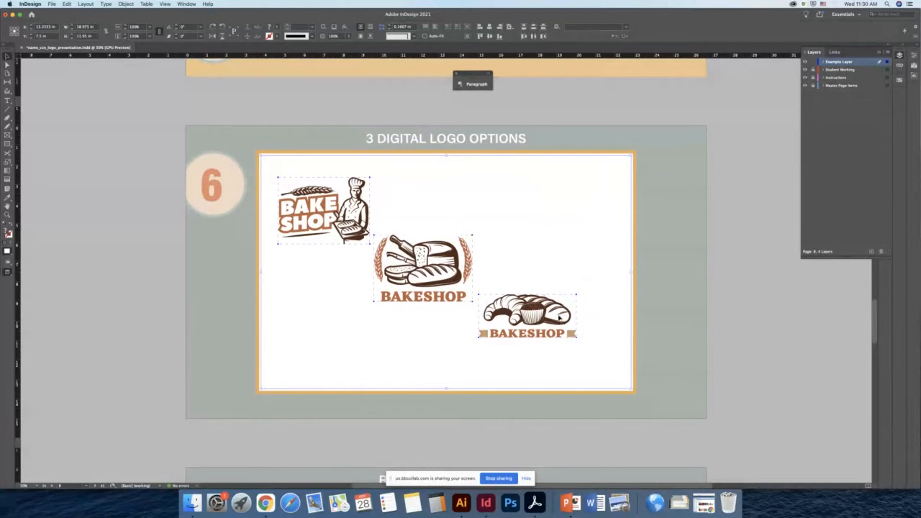
left_click(541, 314, "shift")
left_click_drag(578, 340, 609, 364)
key("super+z")
left_click(457, 227, "shift")
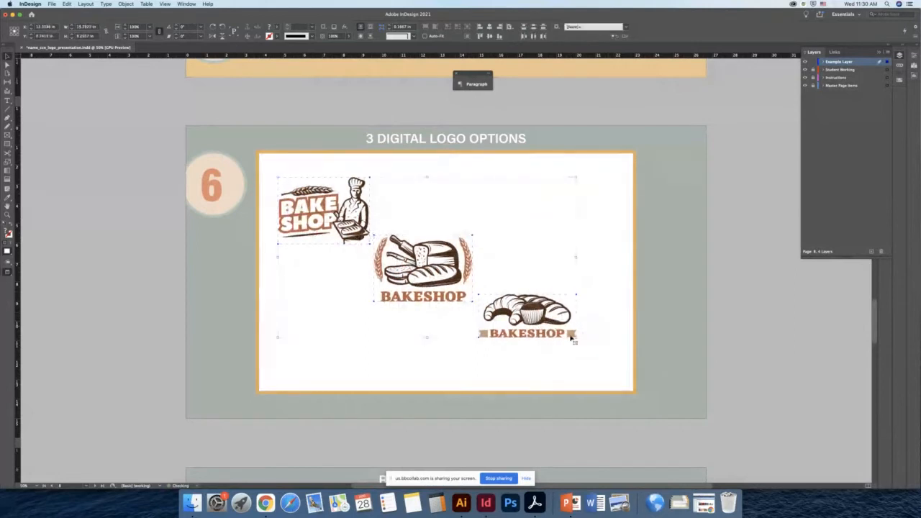
left_click_drag(575, 339, 605, 372)
left_click(715, 315)
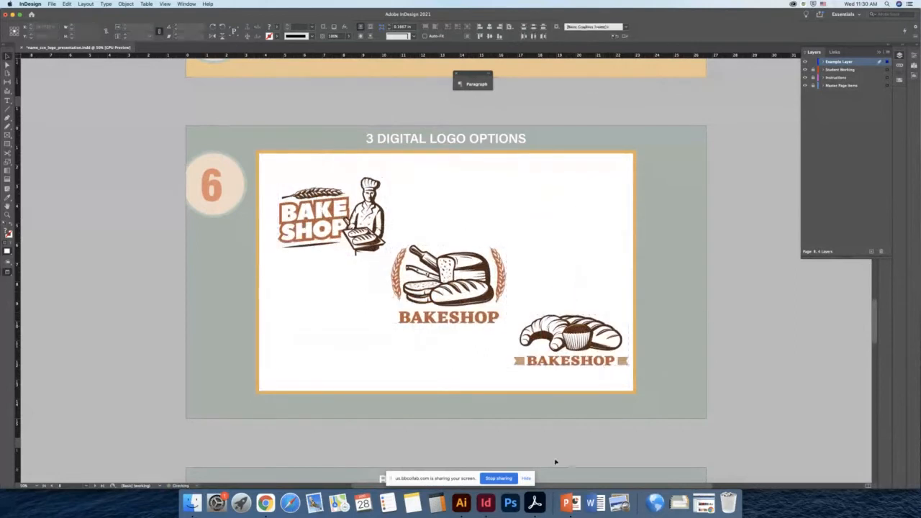
- Line the three logos up in one horizontal row by moving the chef logo down and the croissant logo up
left_click_drag(357, 237, 347, 301)
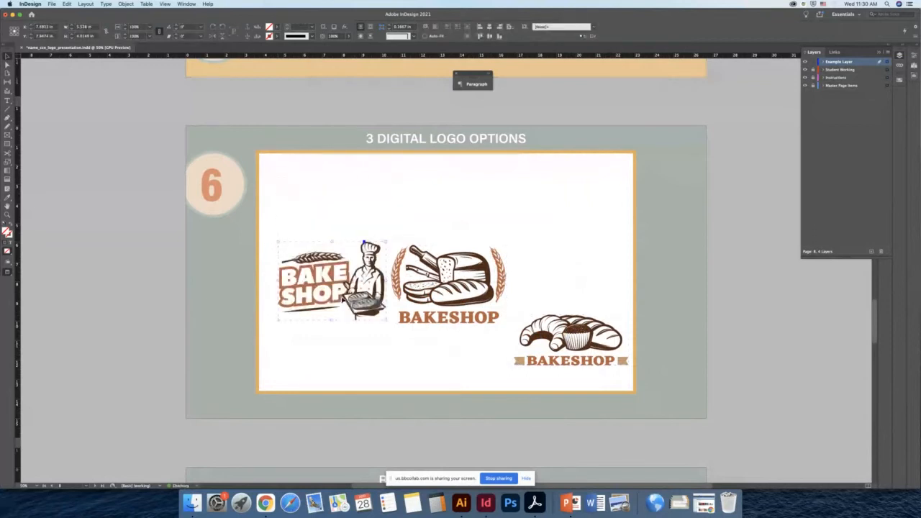
left_click_drag(574, 328, 580, 274)
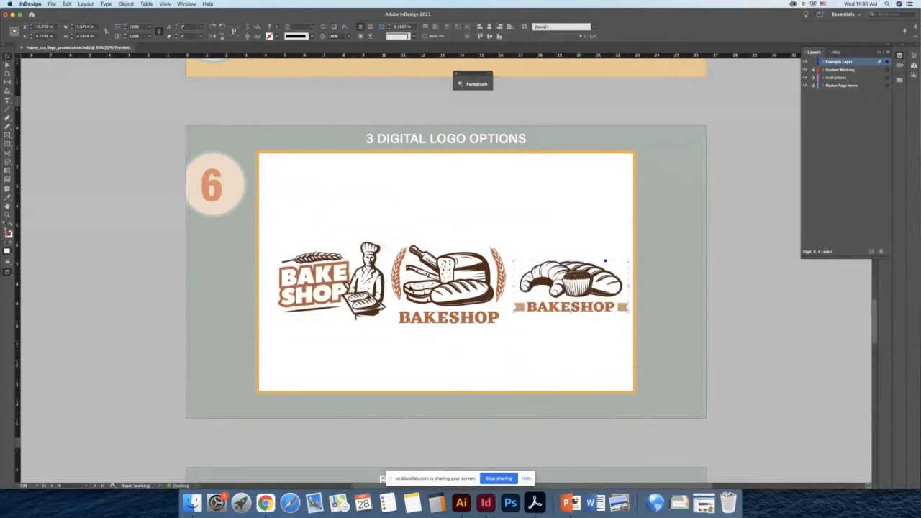
left_click(379, 301)
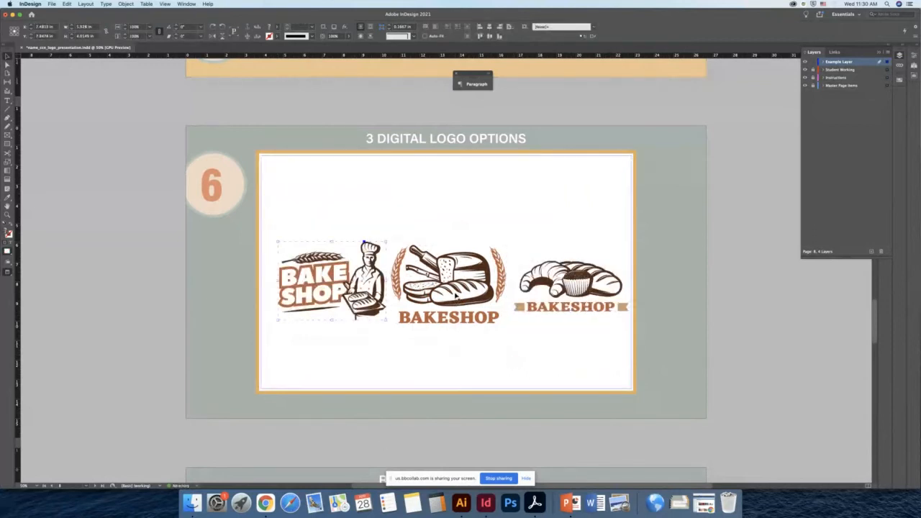
- Rearrange the logos into a centered vertical column: chef logo on top, croissant in the middle, bread at the bottom
left_click_drag(456, 302, 455, 364)
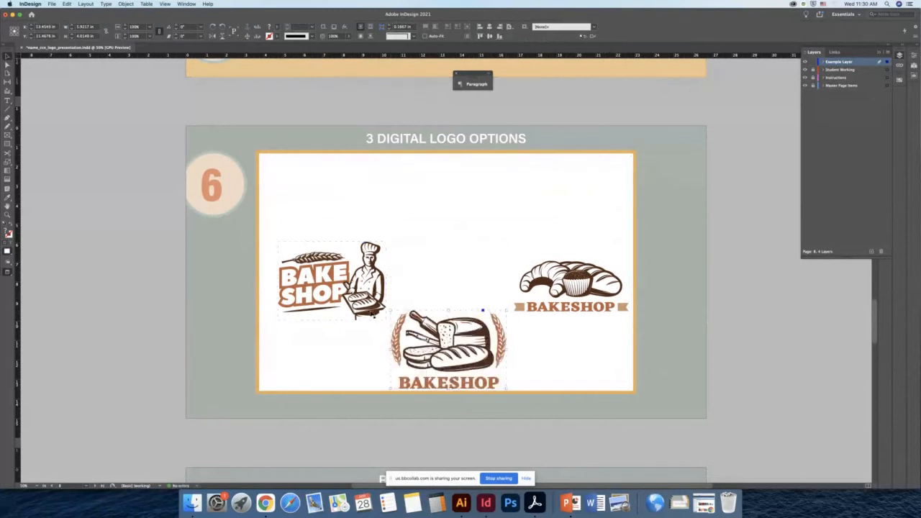
left_click_drag(373, 314, 489, 227)
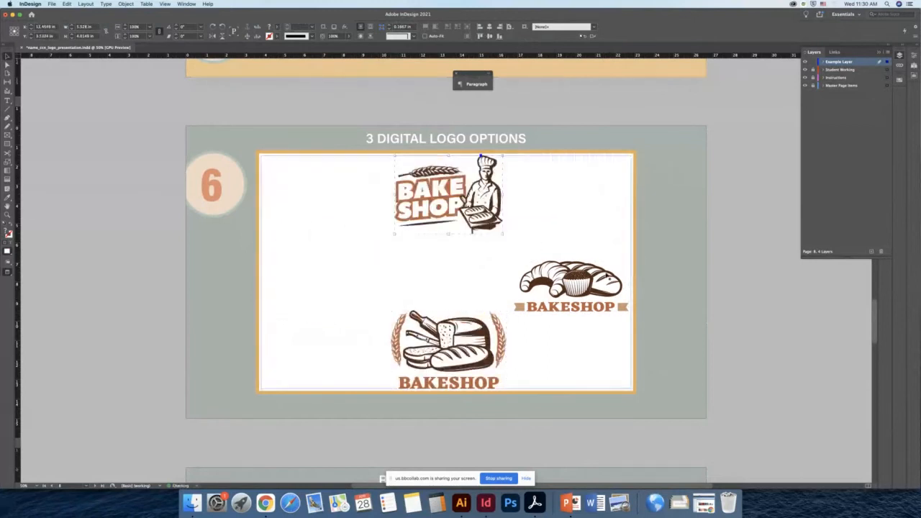
left_click_drag(587, 280, 465, 267)
left_click_drag(474, 372, 472, 370)
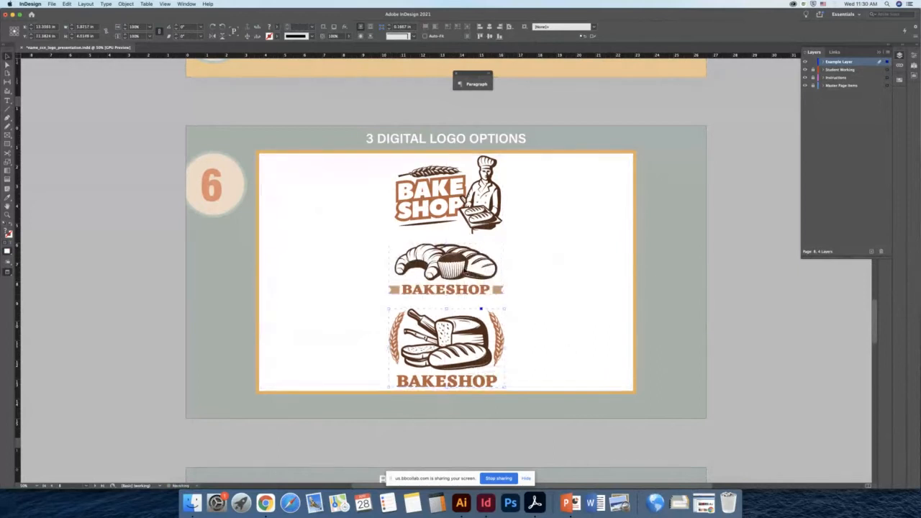
- Shrink the chef logo slightly from its upper corner
left_click(470, 261, "shift")
left_click(475, 207, "shift")
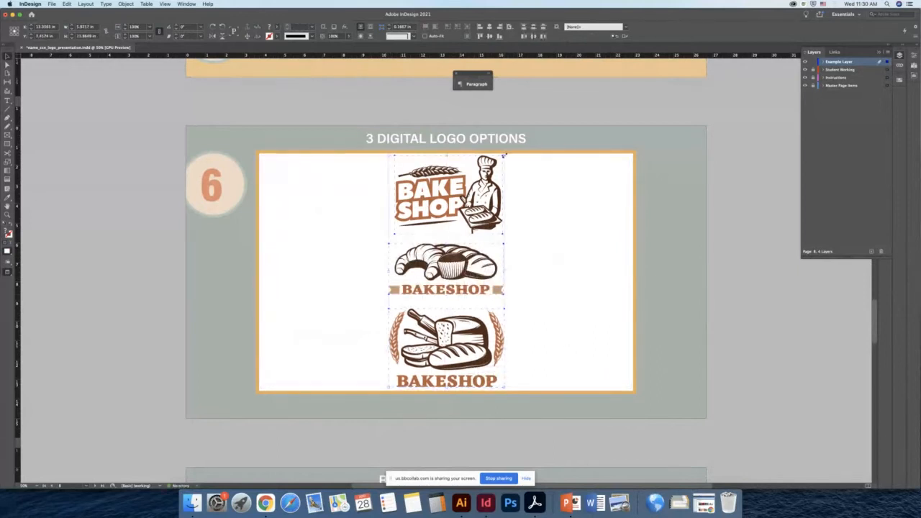
left_click_drag(504, 155, 498, 167)
left_click(718, 310)
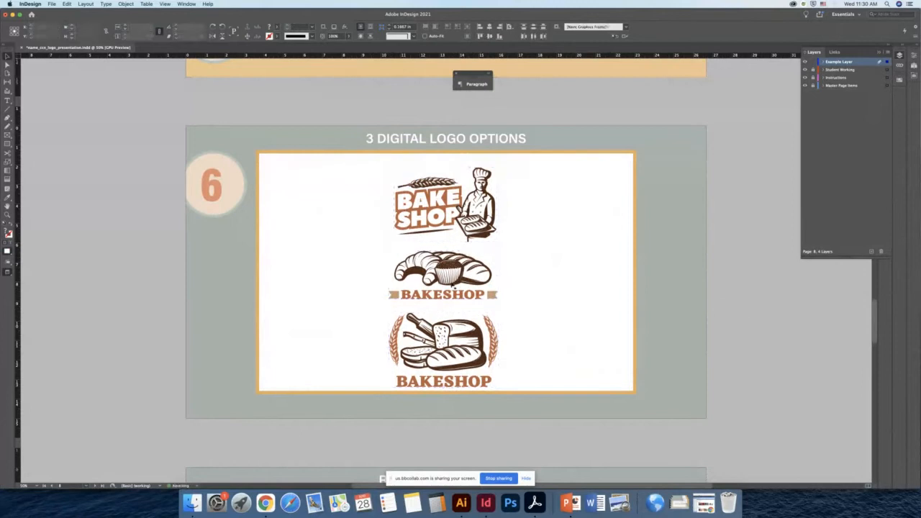
- Fine-tune the positions of the three stacked logos within the frame
left_click(468, 224)
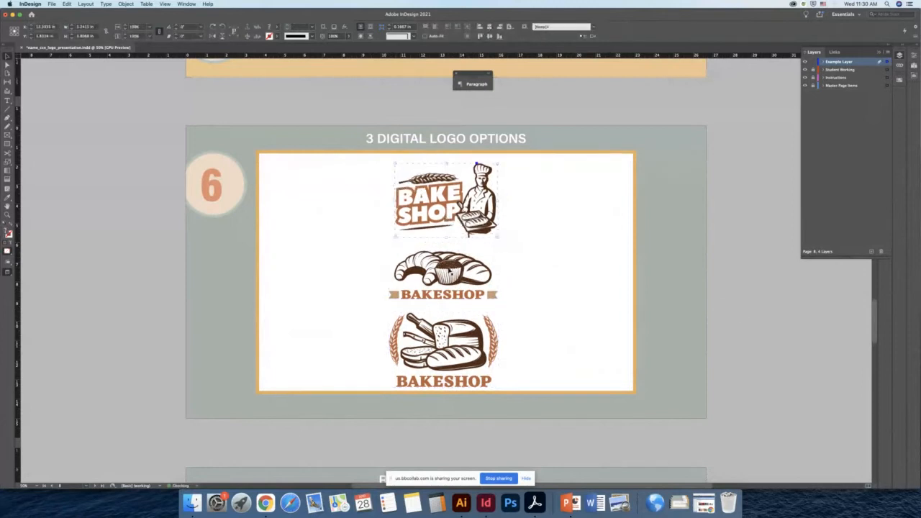
left_click(449, 272)
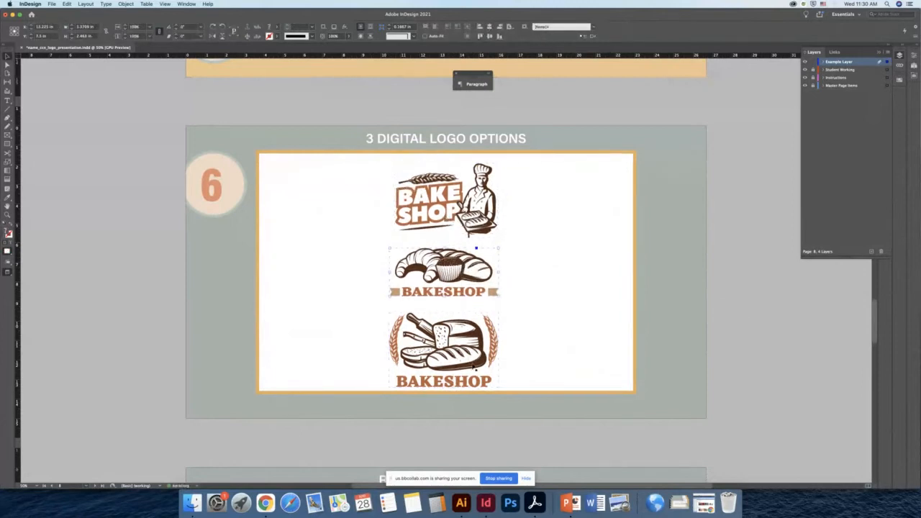
left_click(472, 361)
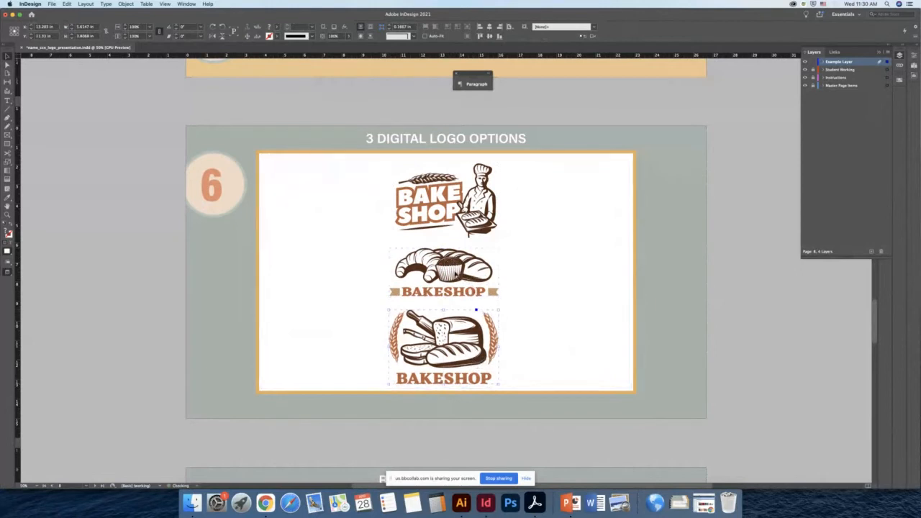
left_click(866, 441)
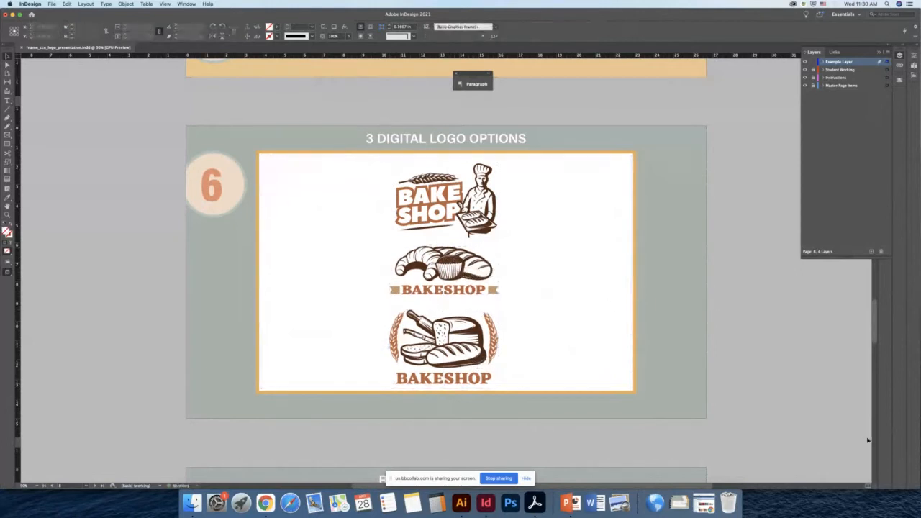
- Arrange the logos in a horizontal row with the chef logo left, croissant middle and bread right, nudging the bread logo into line
left_click_drag(447, 221, 320, 291)
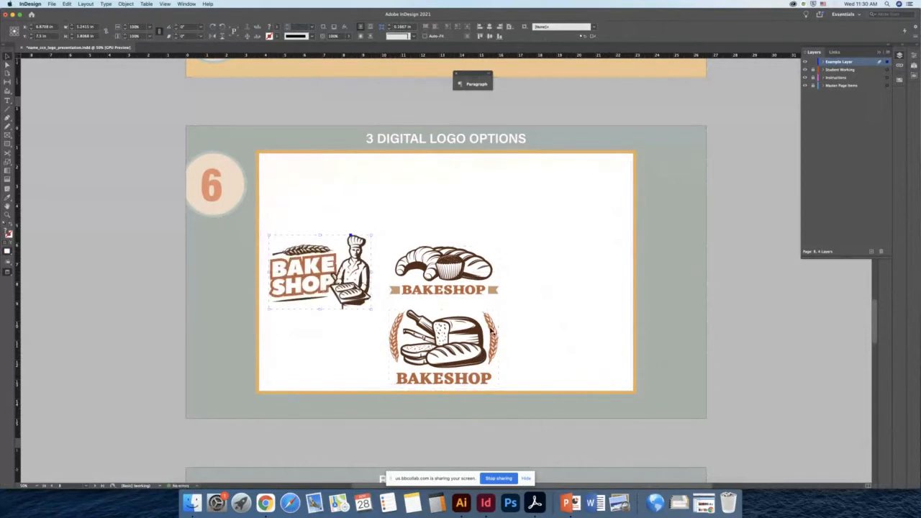
left_click_drag(492, 332, 613, 262)
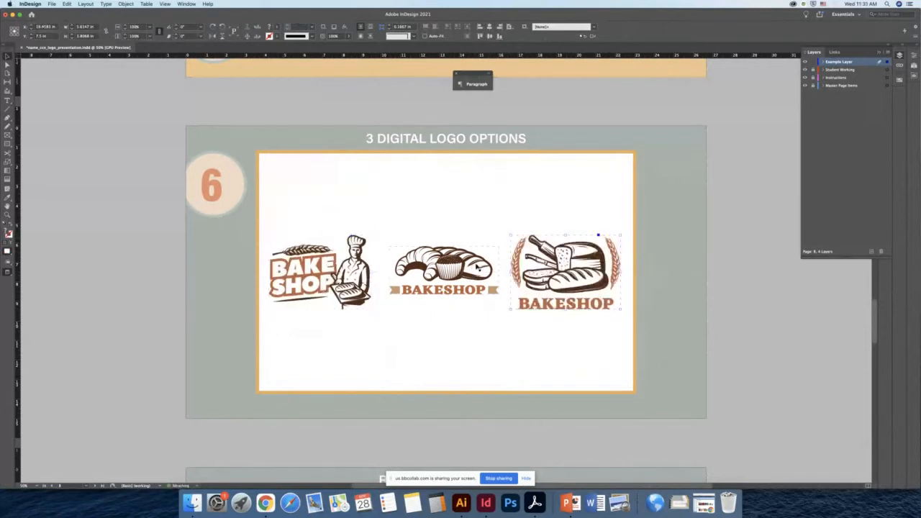
left_click(726, 302)
left_click(574, 281)
mouse_move(510, 235)
left_mouse_down()
mouse_move(526, 243)
mouse_move(514, 237)
left_mouse_up()
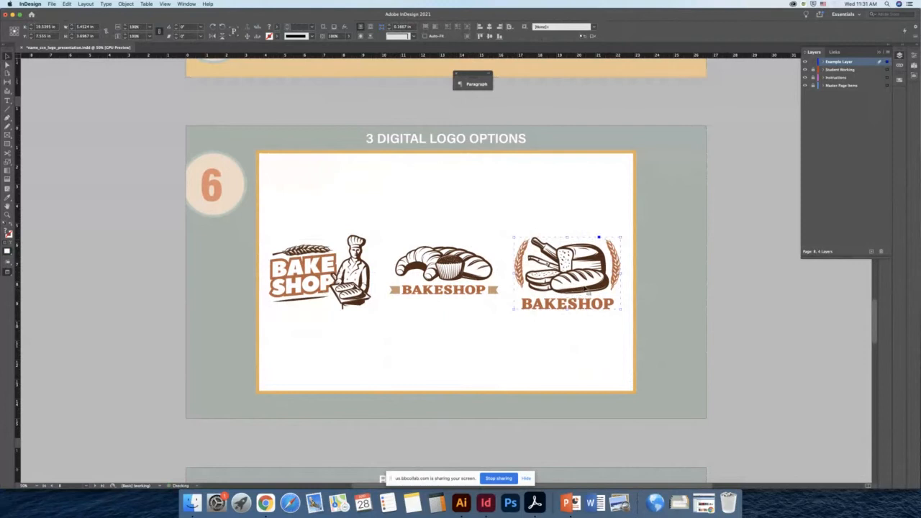
left_click_drag(586, 288, 587, 286)
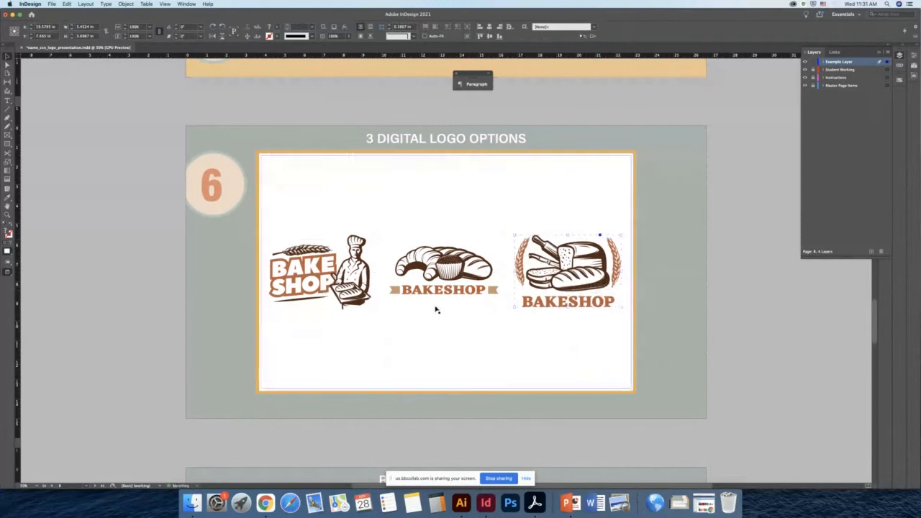
left_click(473, 331)
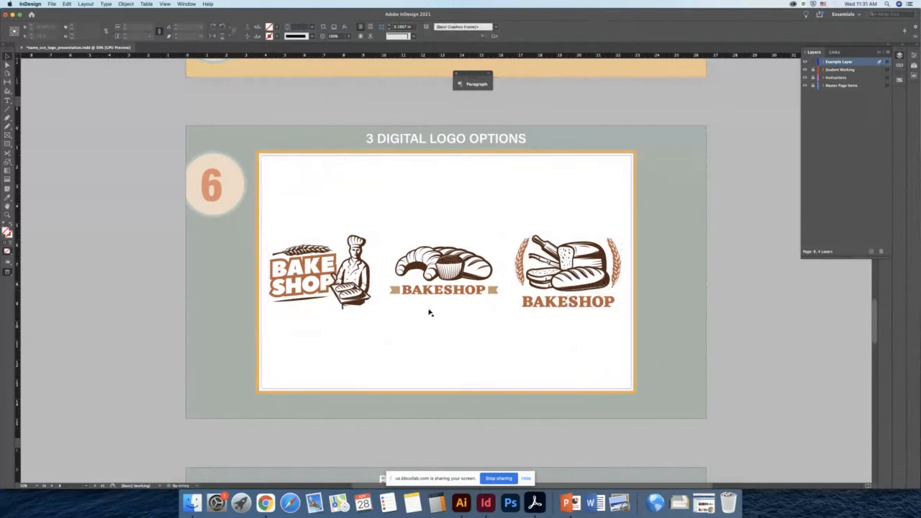
- Scroll down through the remaining pages and zoom in on the output instructions page
scroll(514, 319, "down", 1)
scroll(514, 319, "right", 1)
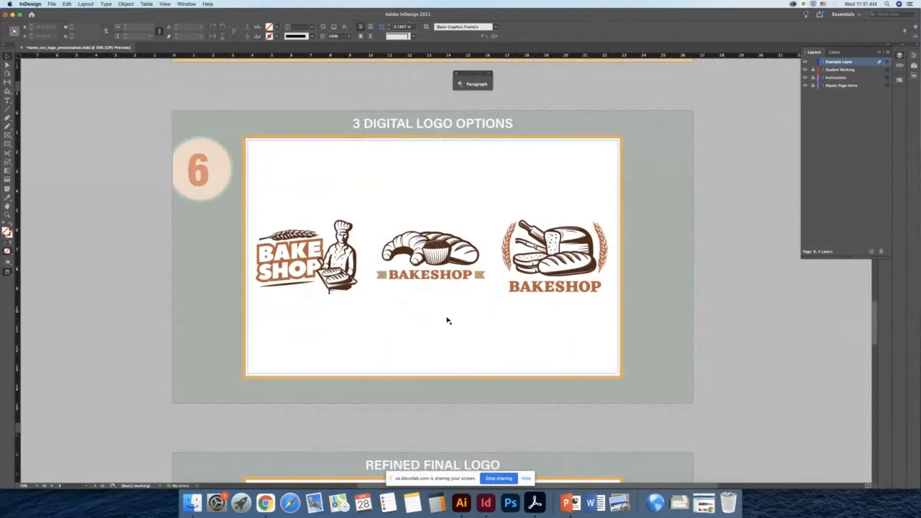
scroll(439, 323, "down", 1)
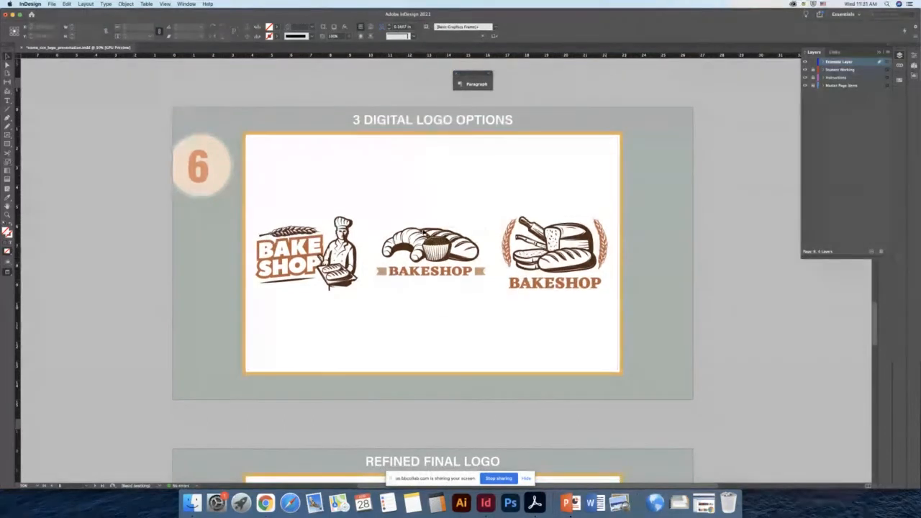
scroll(603, 410, "down", 10)
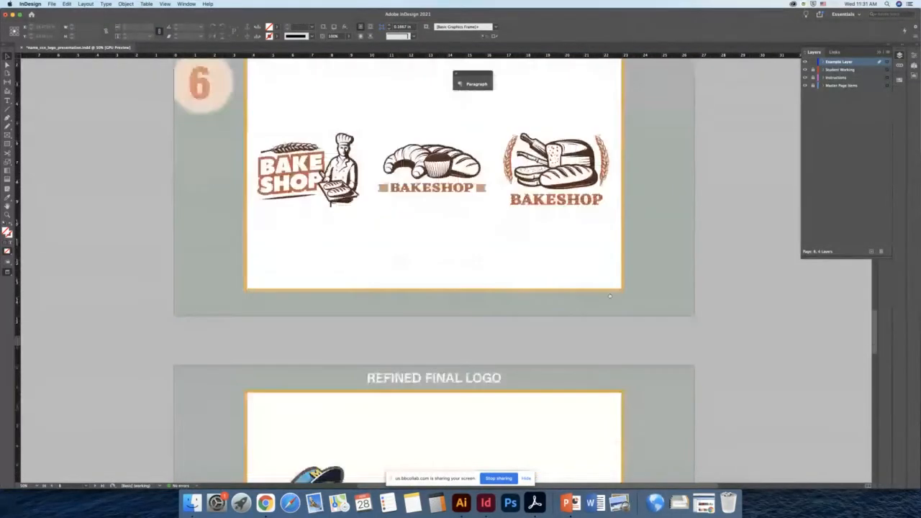
scroll(607, 281, "down", 3)
scroll(547, 259, "right", 1)
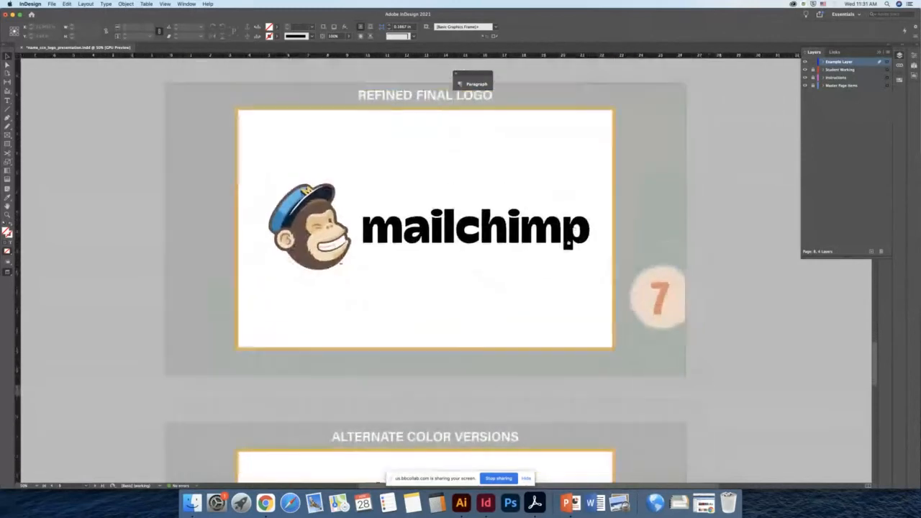
scroll(503, 237, "up", 1)
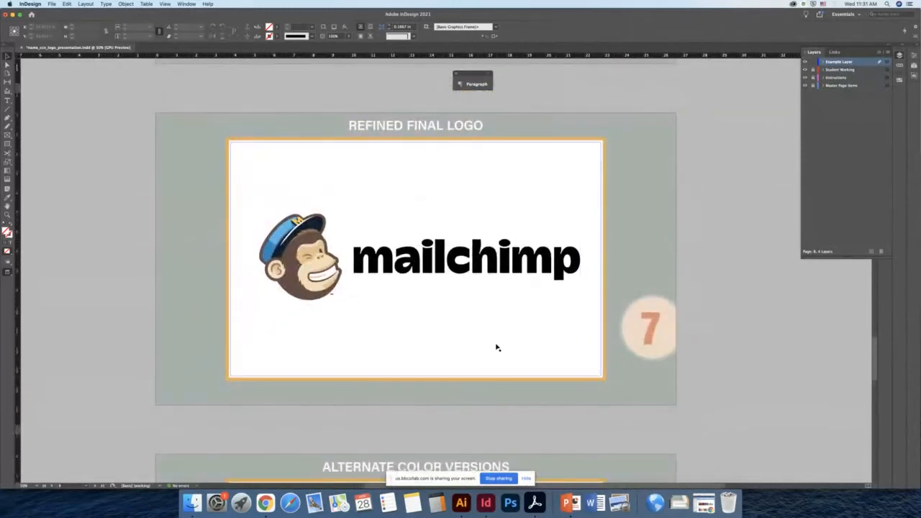
scroll(511, 398, "down", 8)
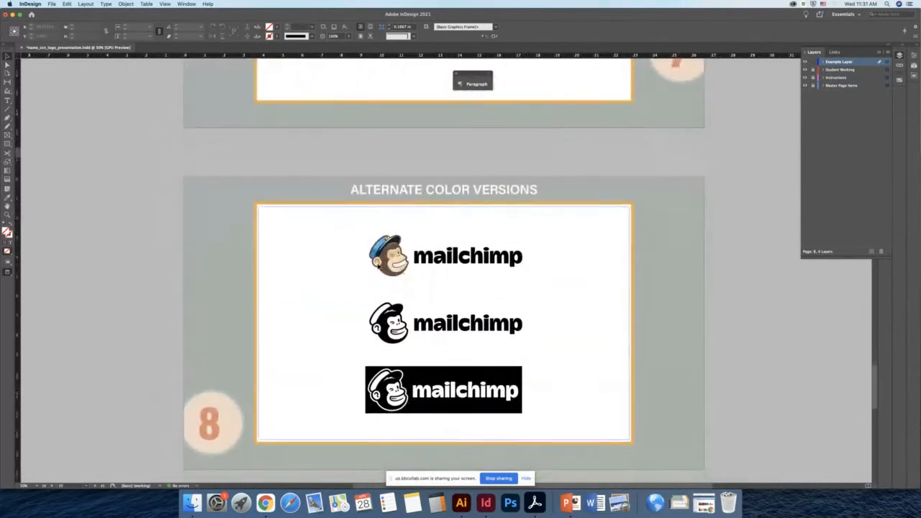
scroll(435, 274, "down", 2)
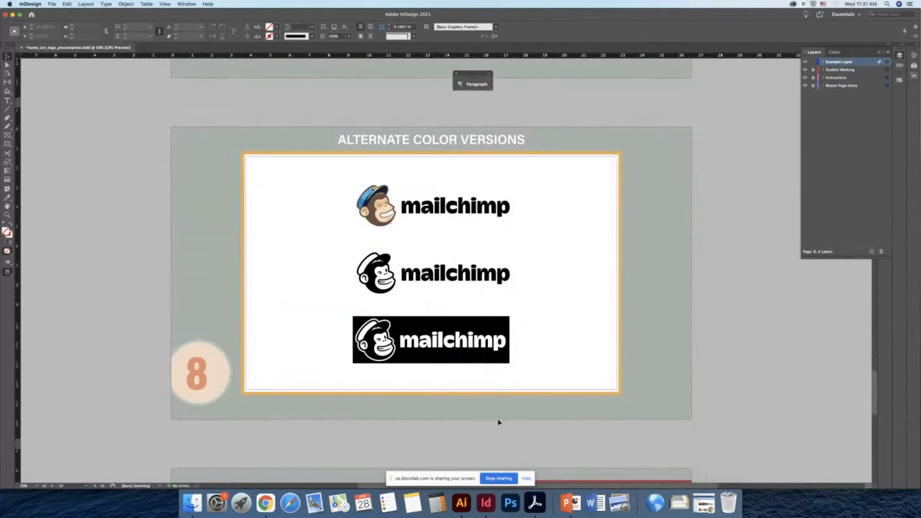
left_click_drag(411, 420, 453, 408)
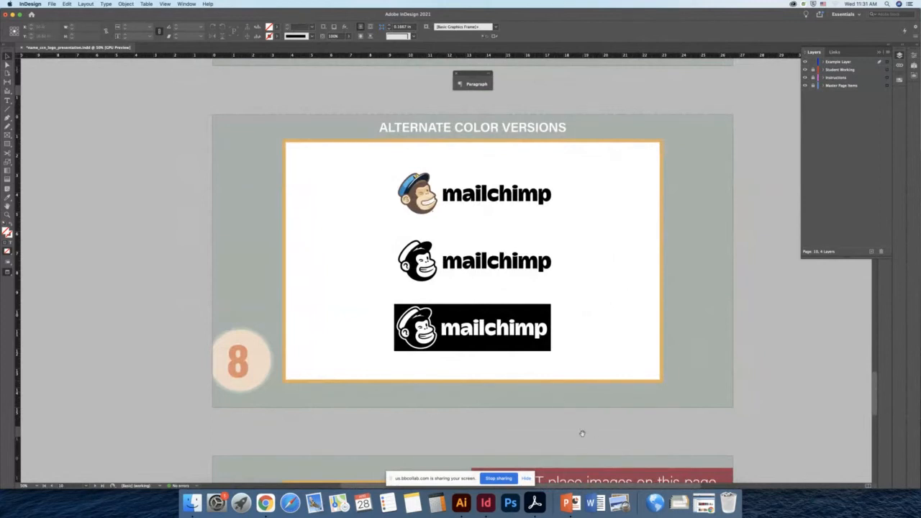
left_click_drag(582, 434, 703, 93)
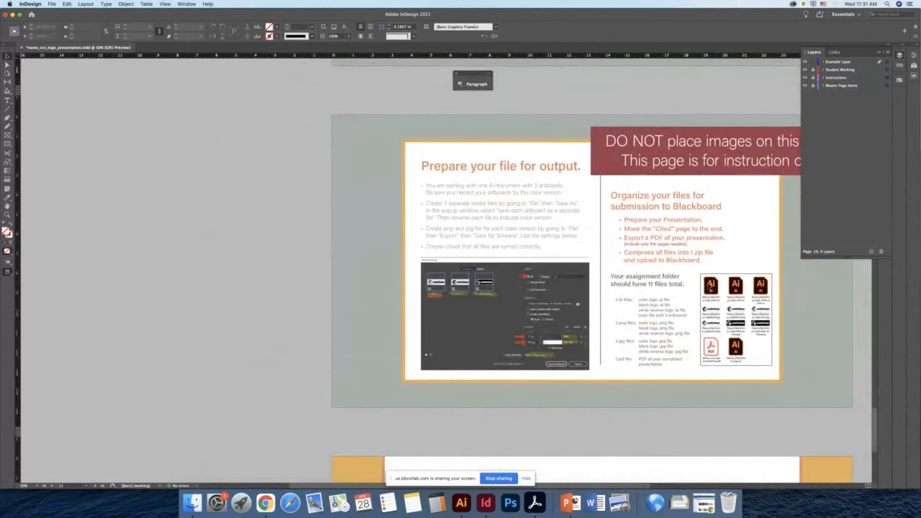
left_click(879, 55)
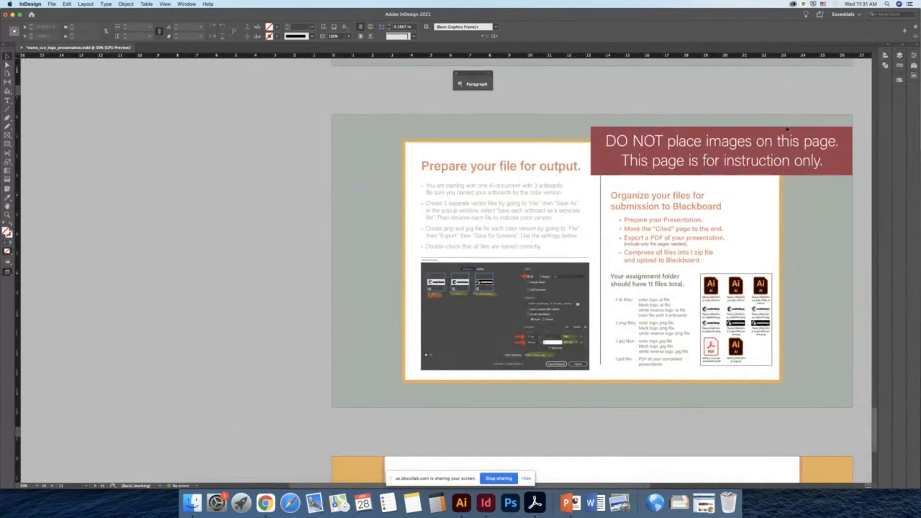
key("super+equal")
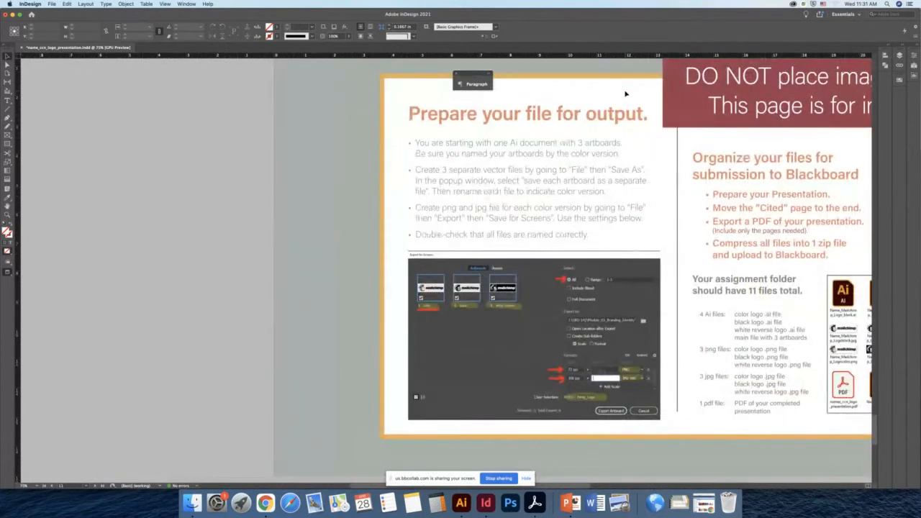
- Switch to the Mailchimp logo file in Illustrator and inspect its three logo artboards beside the output instructions
left_click_drag(373, 240, 504, 238)
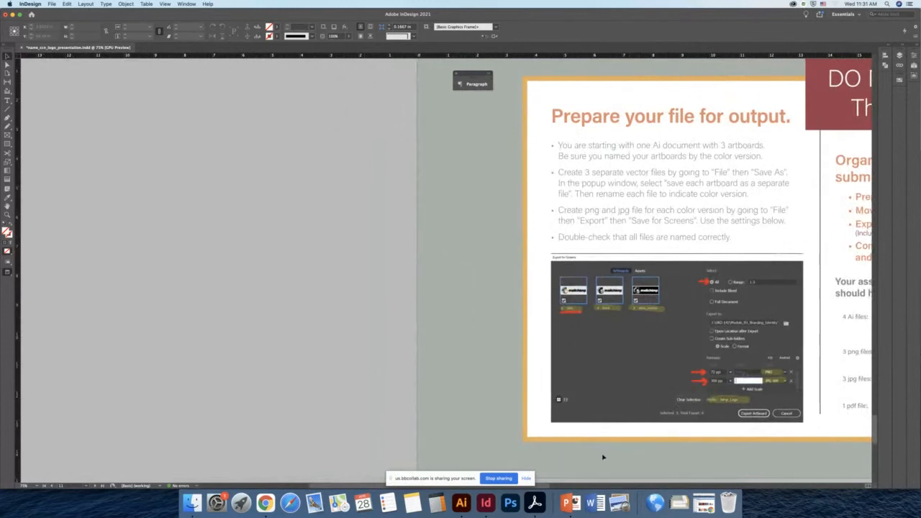
left_click(462, 503)
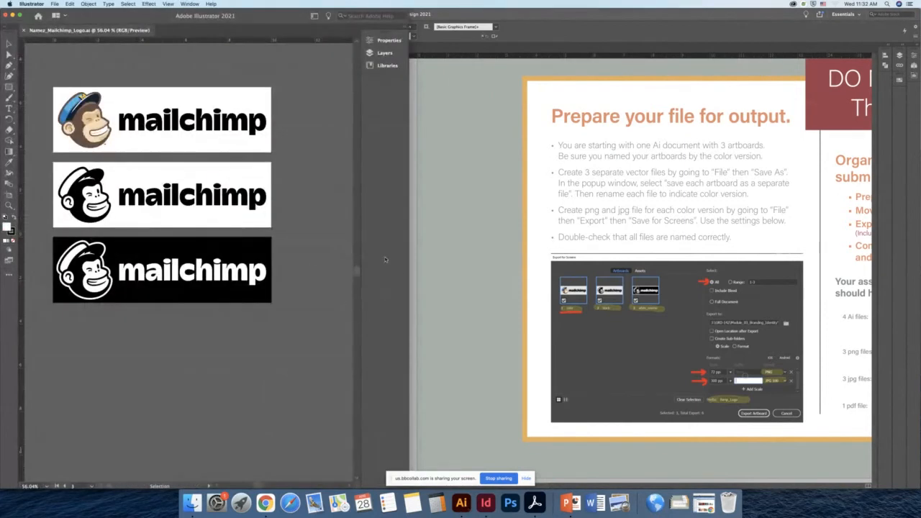
left_click_drag(408, 272, 488, 281)
left_click_drag(286, 160, 386, 209)
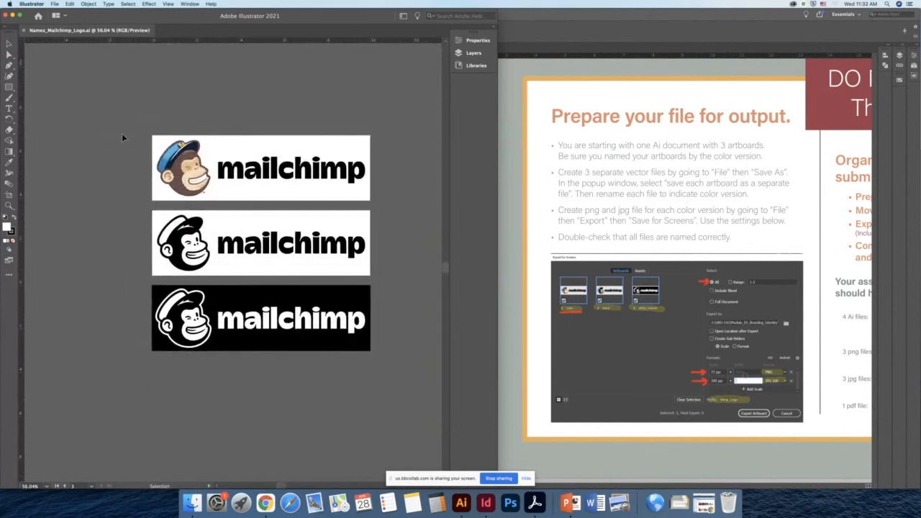
left_click_drag(123, 136, 393, 389)
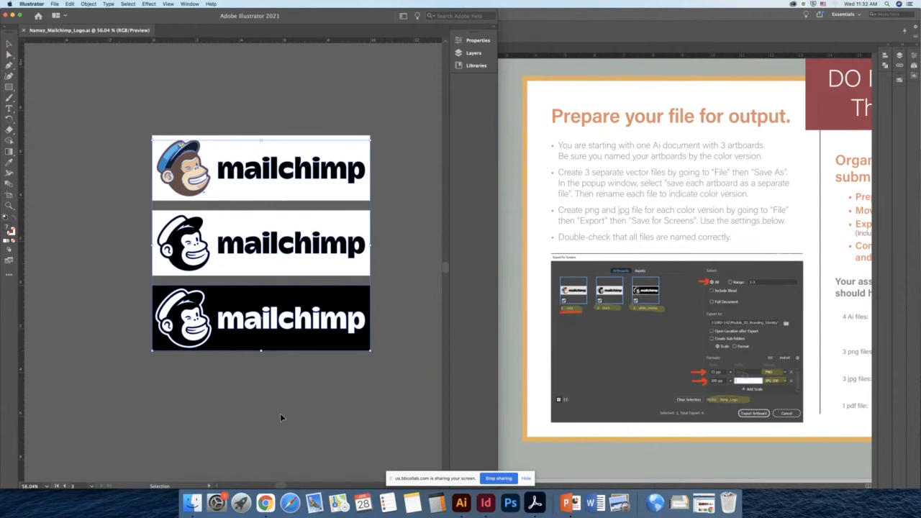
left_click(154, 116)
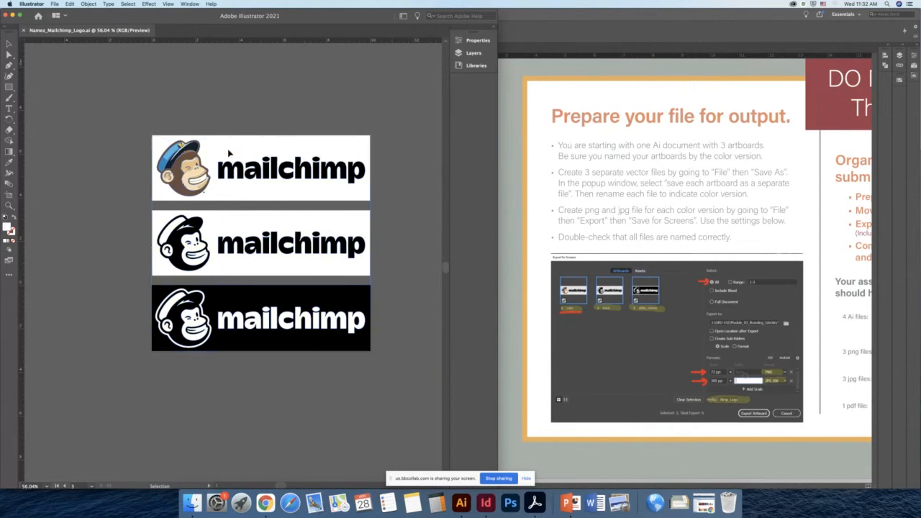
key("super+equal")
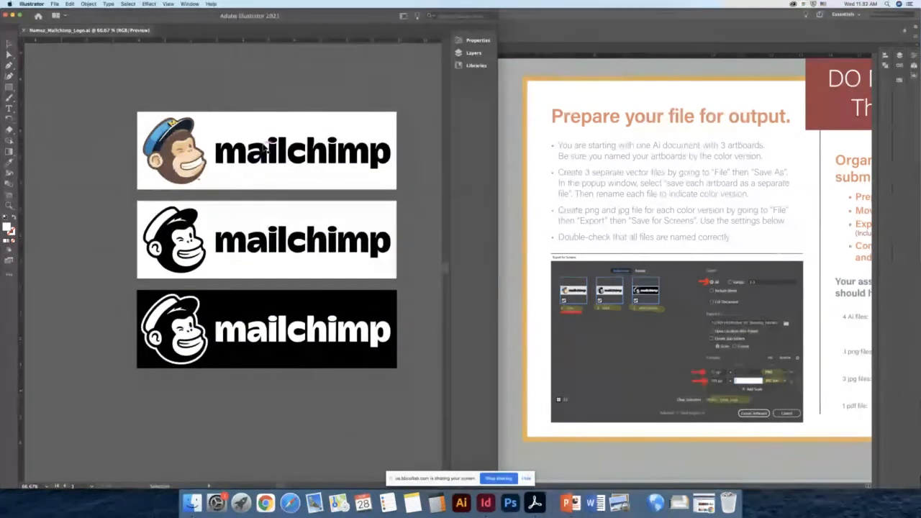
scroll(299, 148, "up", 1)
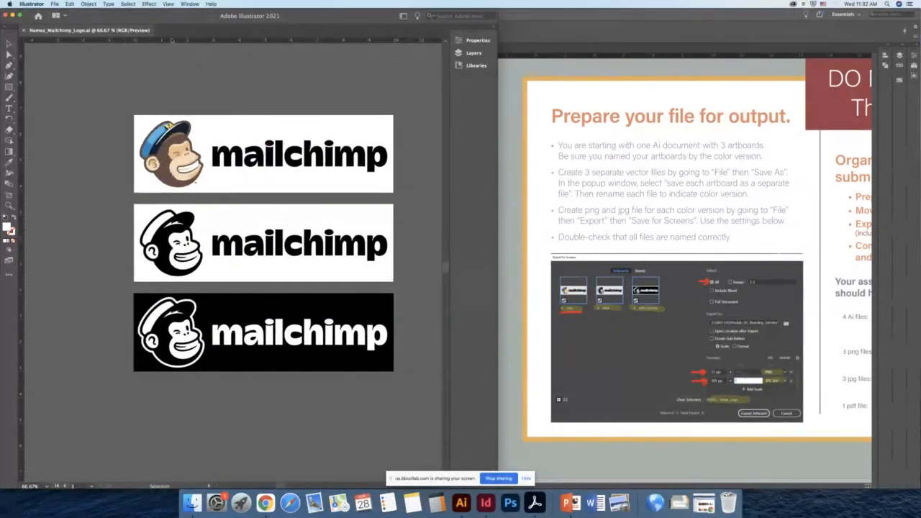
- Open the Artboards panel and inspect the white_reverse artboard's options without changing them
left_click(190, 4)
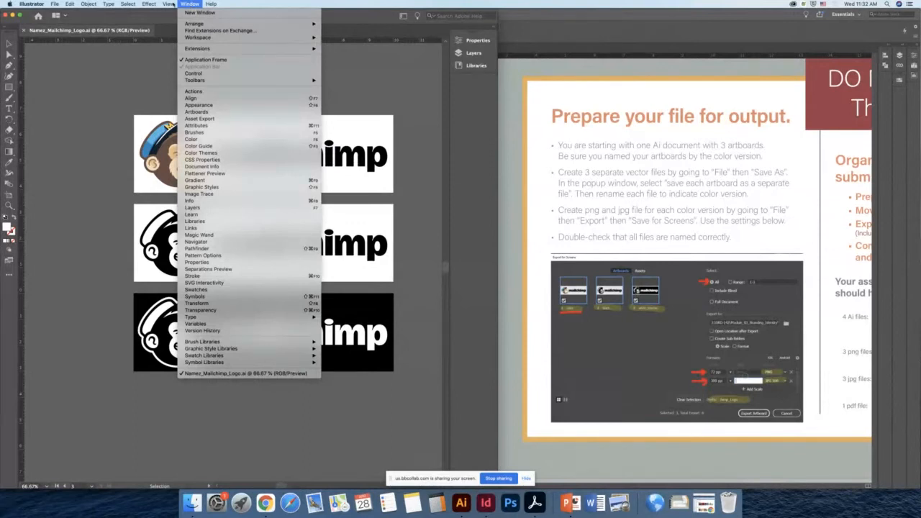
left_click(235, 113)
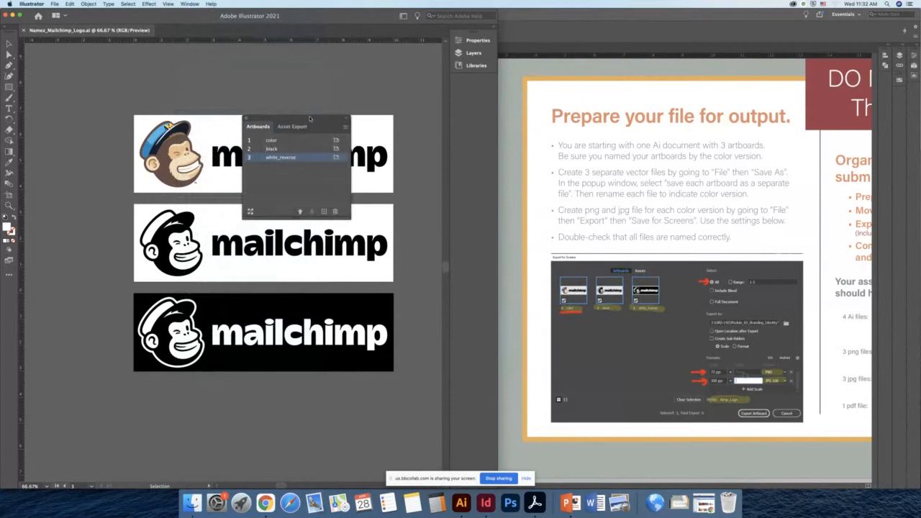
left_click_drag(310, 117, 401, 67)
left_click(436, 71)
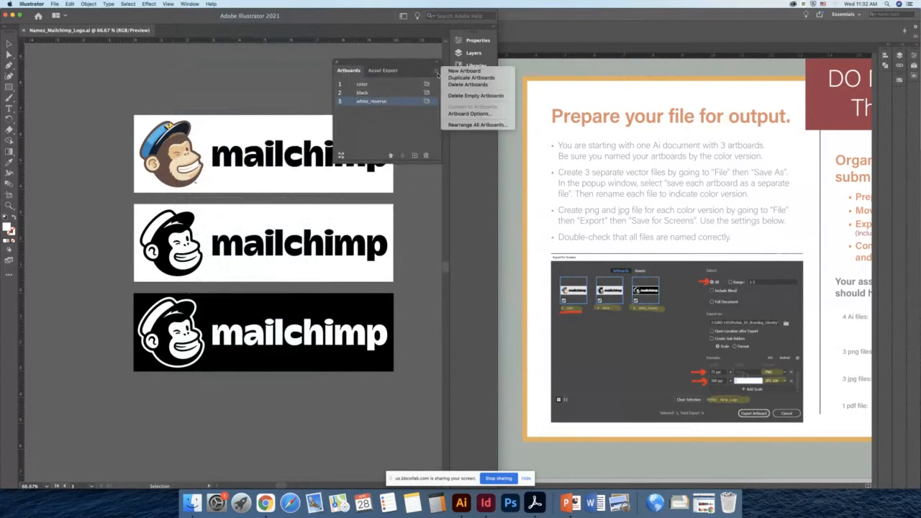
left_click(462, 114)
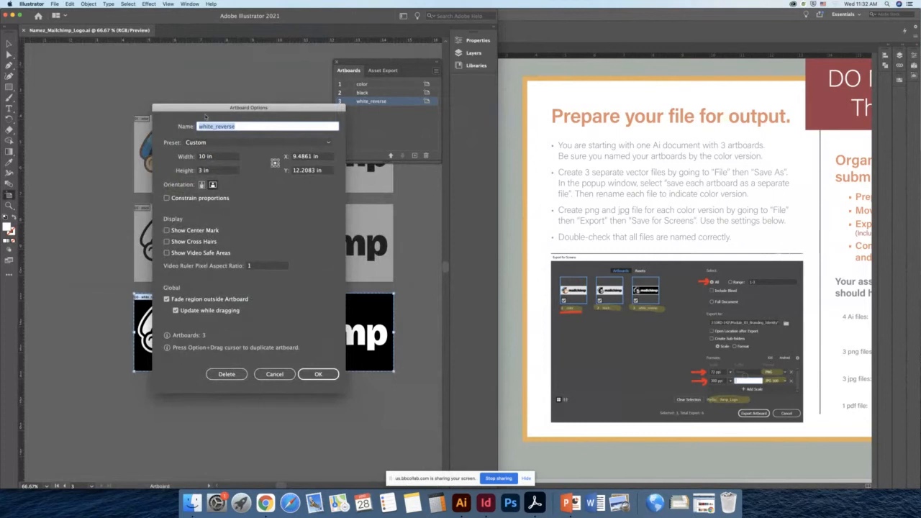
left_click(278, 375)
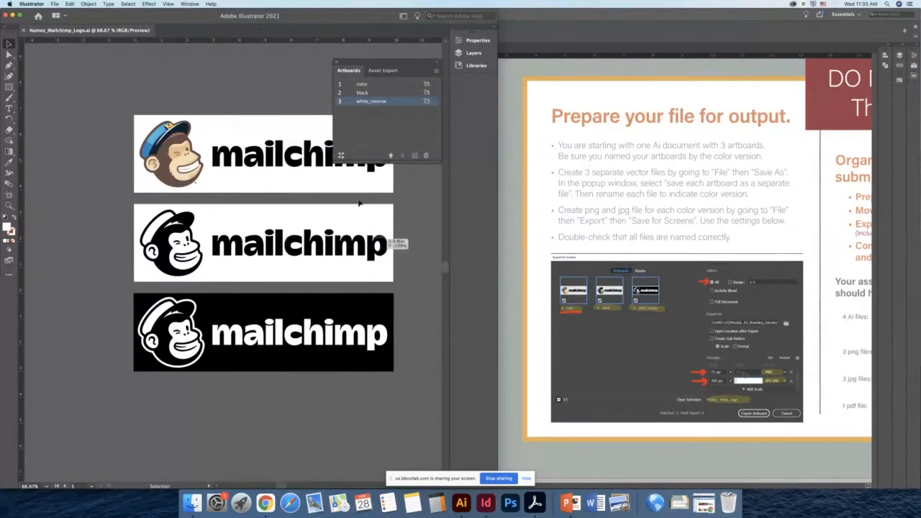
- Duplicate the white reverse logo below its artboard and delete the original logo from the third artboard
left_click_drag(424, 192, 341, 178)
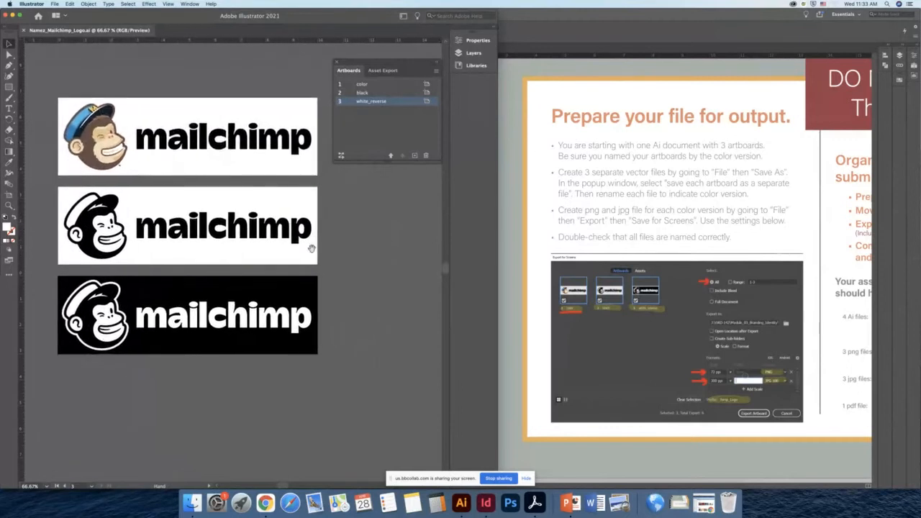
left_click_drag(357, 250, 365, 244)
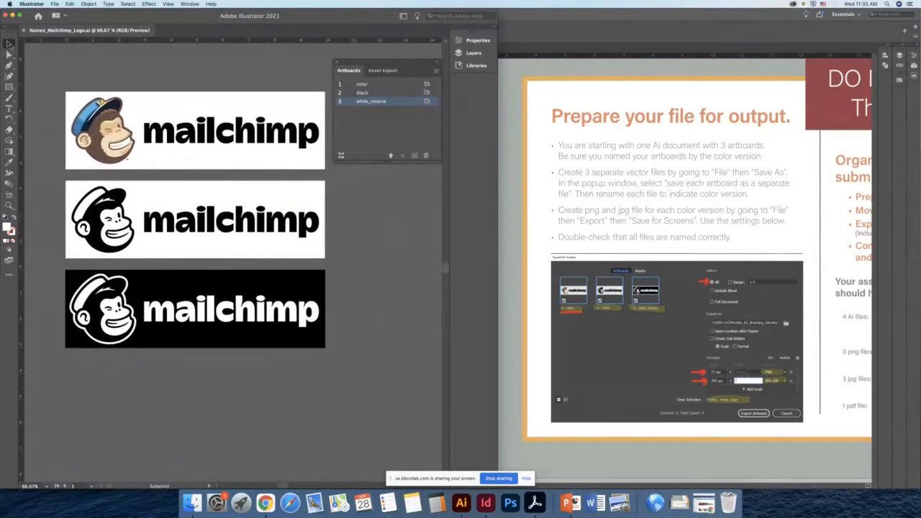
left_click_drag(98, 190, 133, 175)
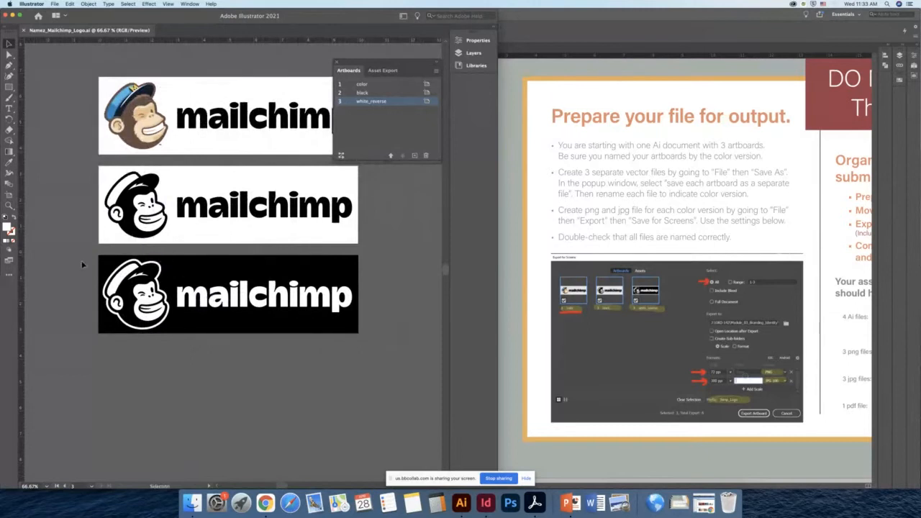
left_click(356, 330)
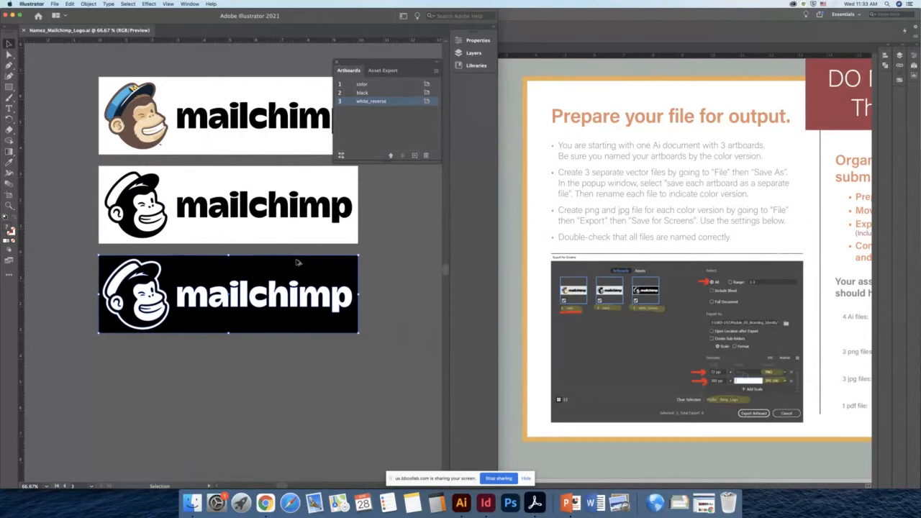
left_click_drag(300, 264, 281, 347)
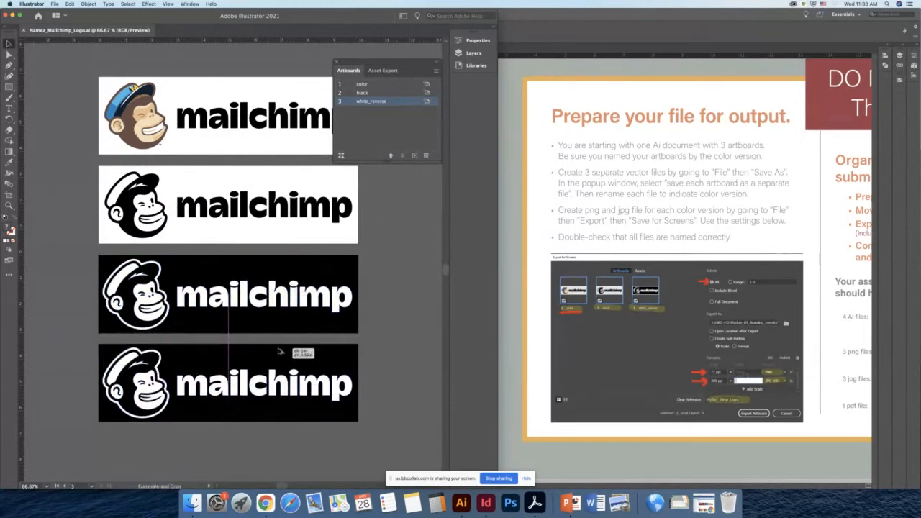
left_click(396, 315)
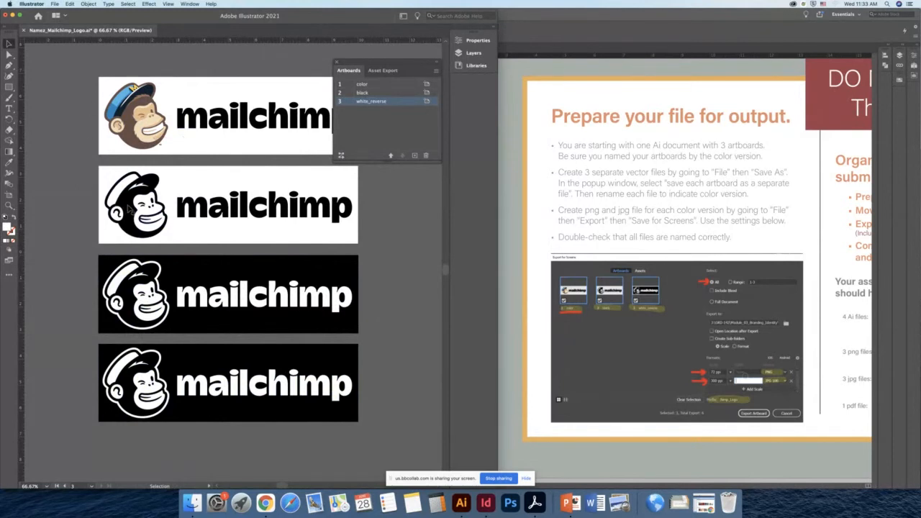
left_click(126, 280)
key("Delete")
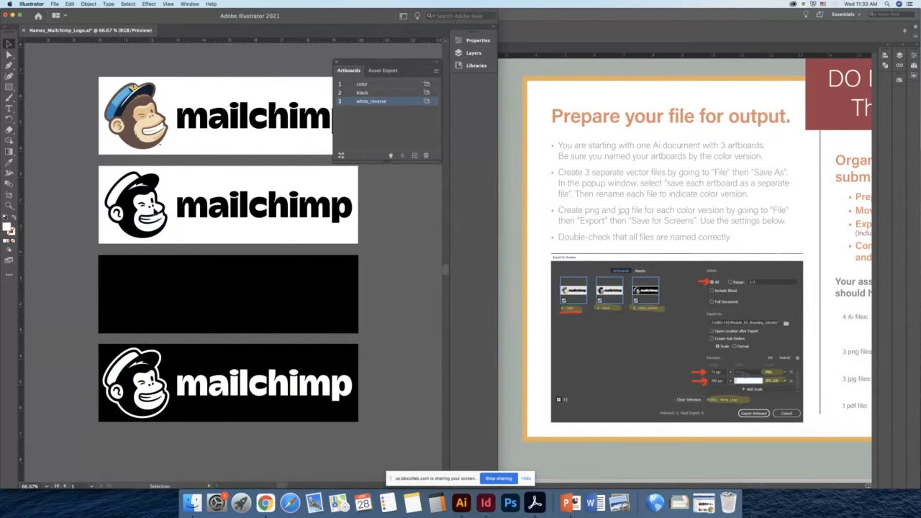
- Copy the black logo onto the third artboard and recolor it white (FFFFFF)
key("a")
left_click(148, 196)
left_click_drag(148, 196, 132, 291)
key("super+z")
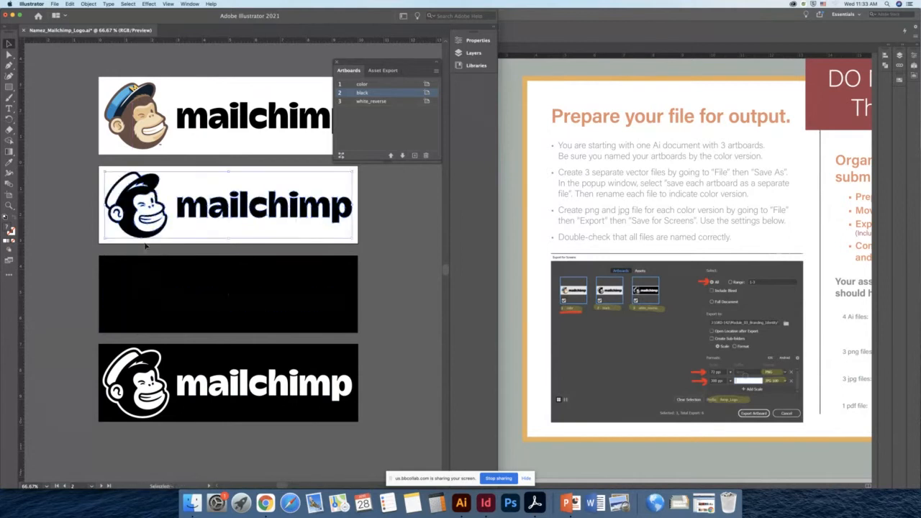
left_click_drag(148, 196, 138, 280)
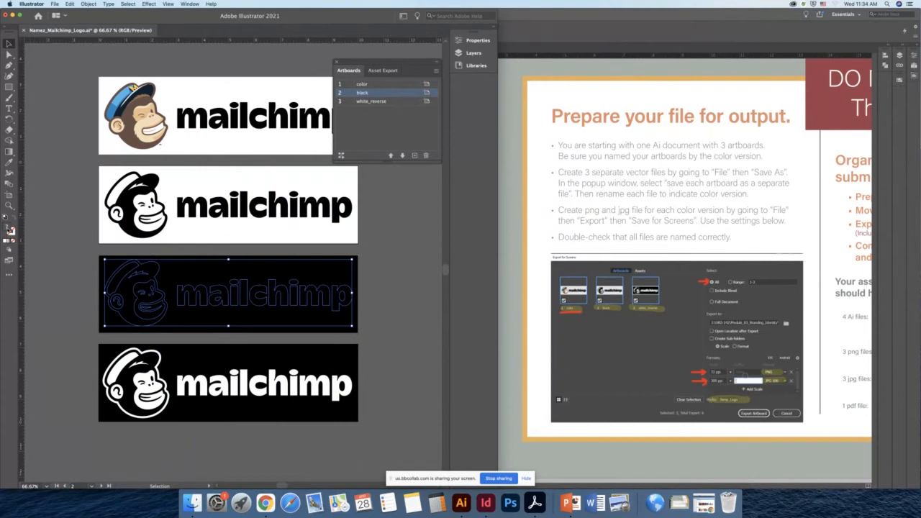
double_click(9, 229)
left_click_drag(301, 168, 380, 158)
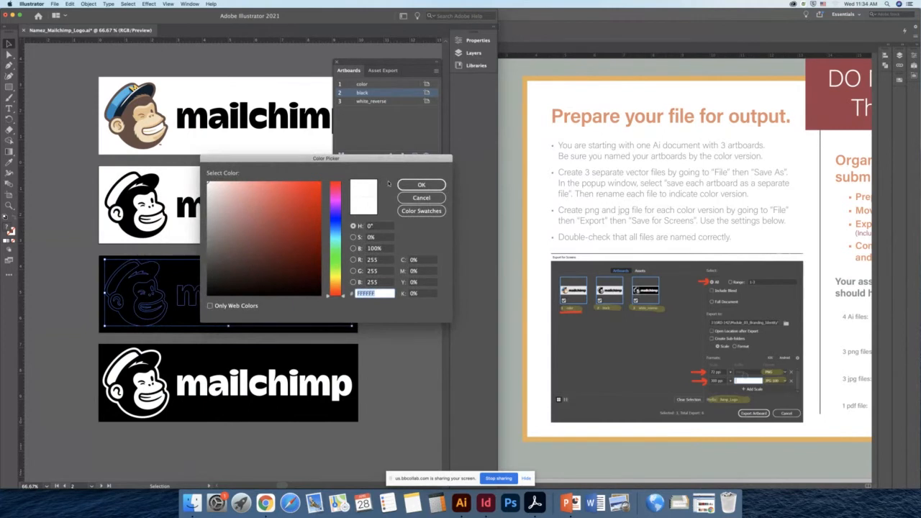
left_click(414, 185)
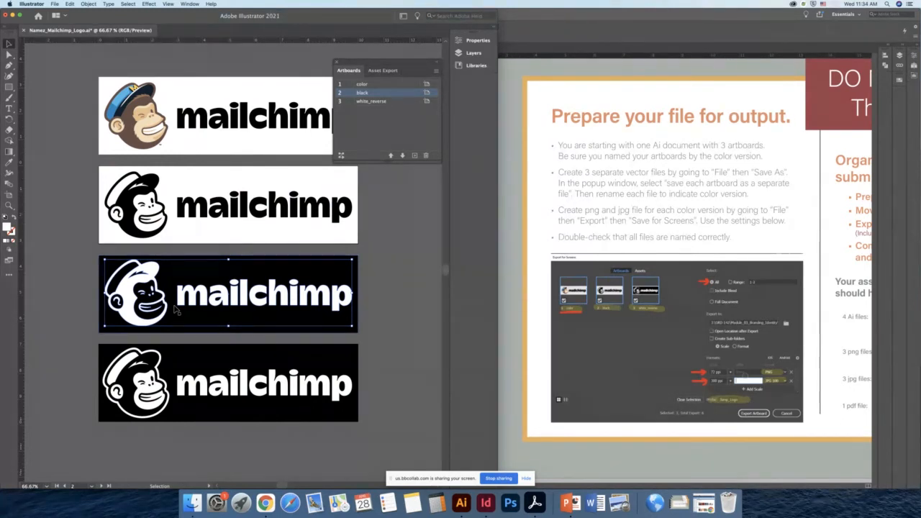
left_click(383, 305)
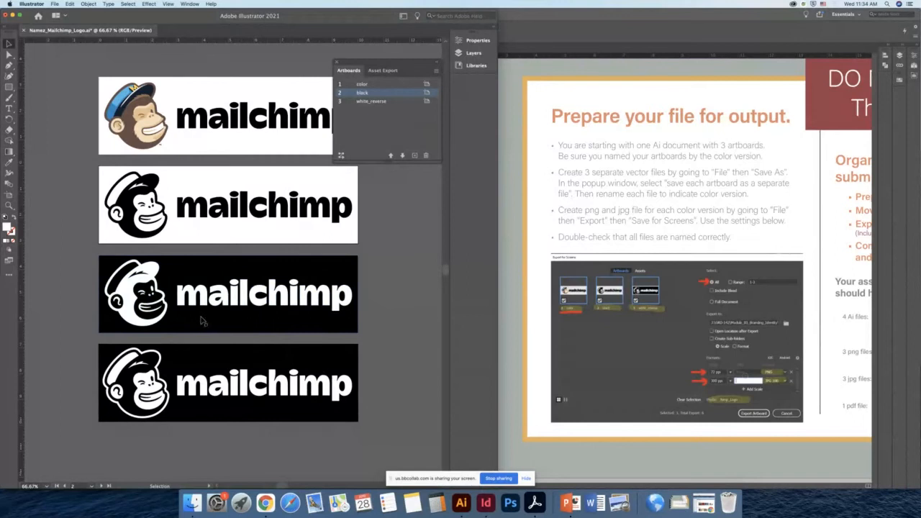
- Undo the last three logo edits on the third artboard
left_click_drag(226, 318, 216, 300)
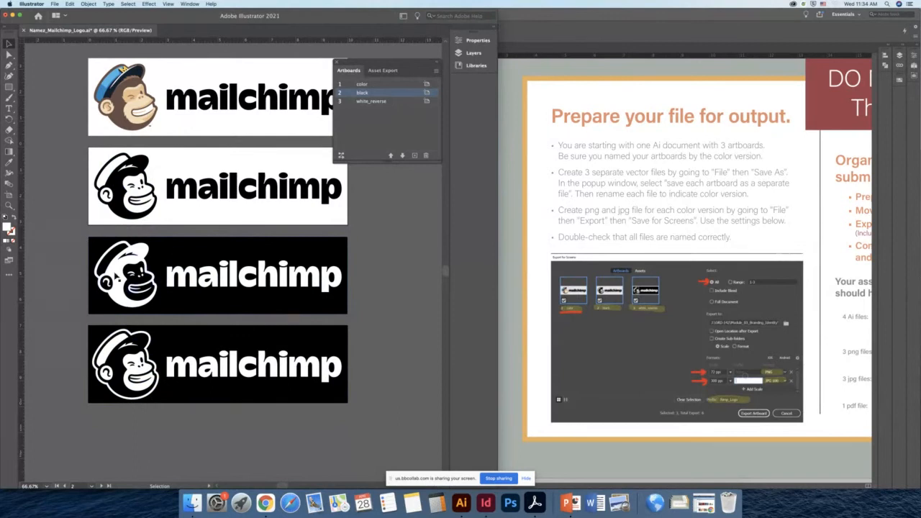
left_click(144, 282)
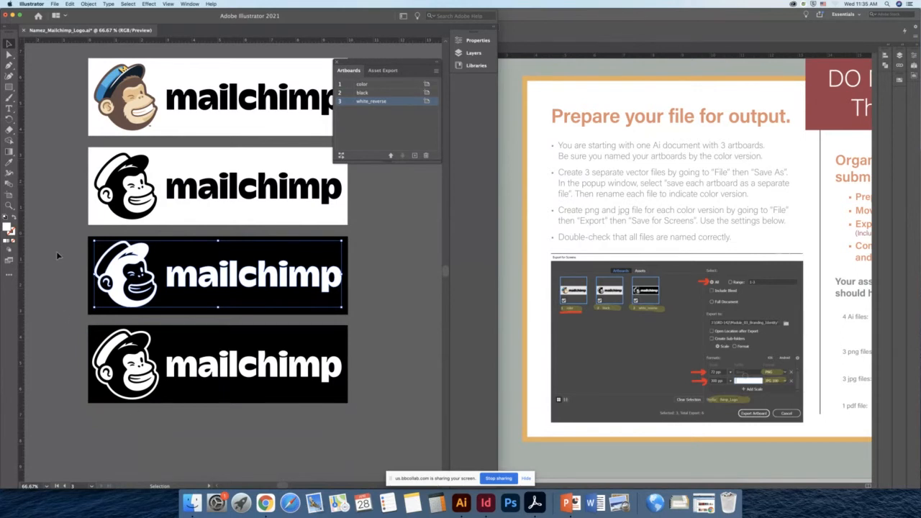
key("a")
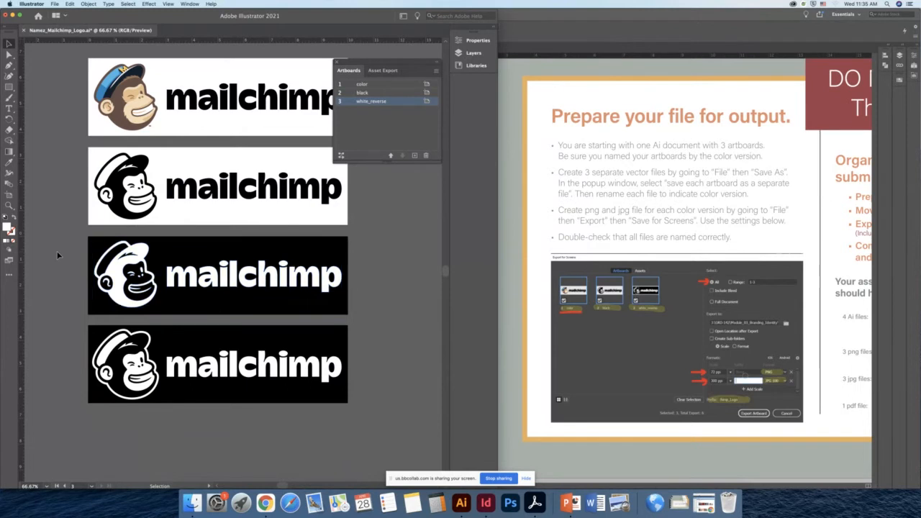
key("super+z")
key("super+z")
key("super+z")
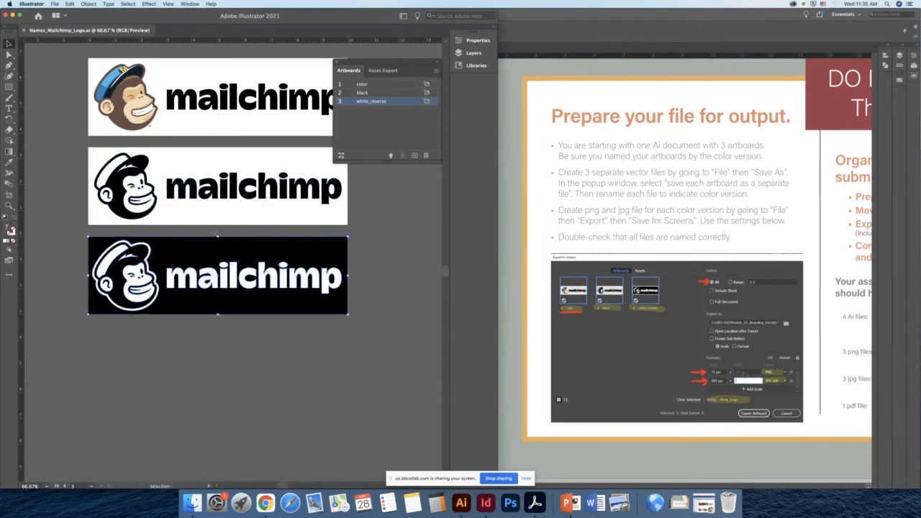
- Review each artboard by selecting it in turn with the Artboard tool and the Artboards panel
key("space")
left_click_drag(259, 267, 243, 327)
left_click(370, 312)
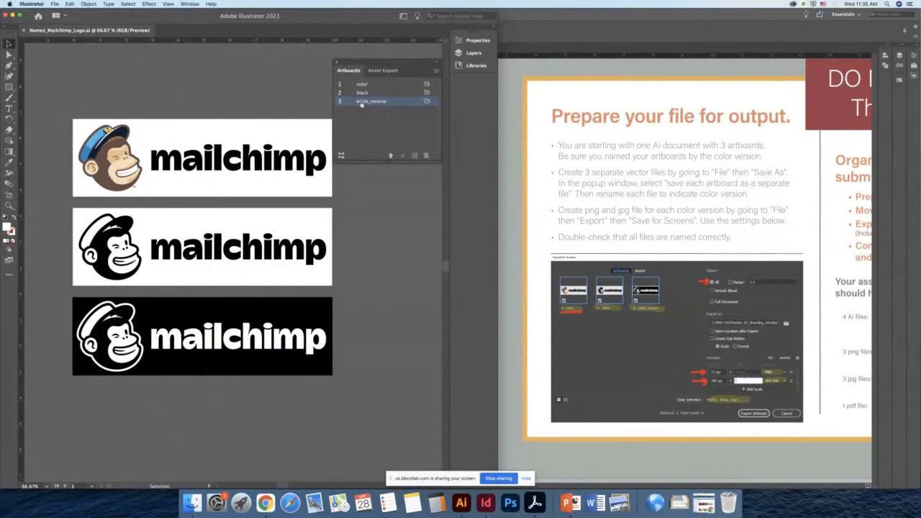
left_click(9, 197)
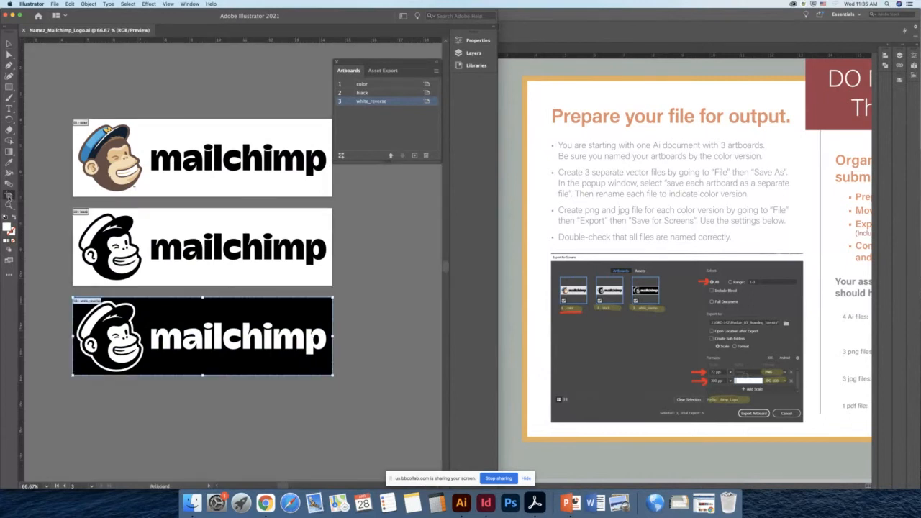
left_click(395, 105)
left_click(391, 93)
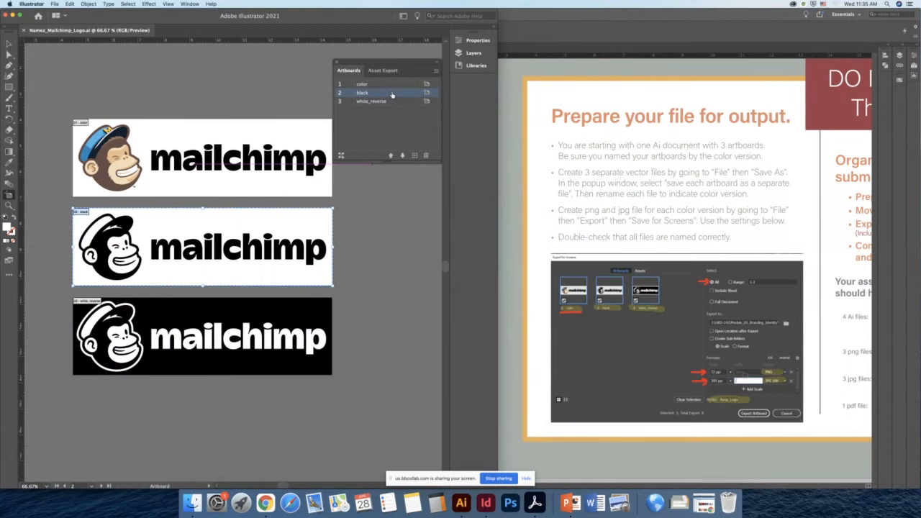
left_click(380, 85)
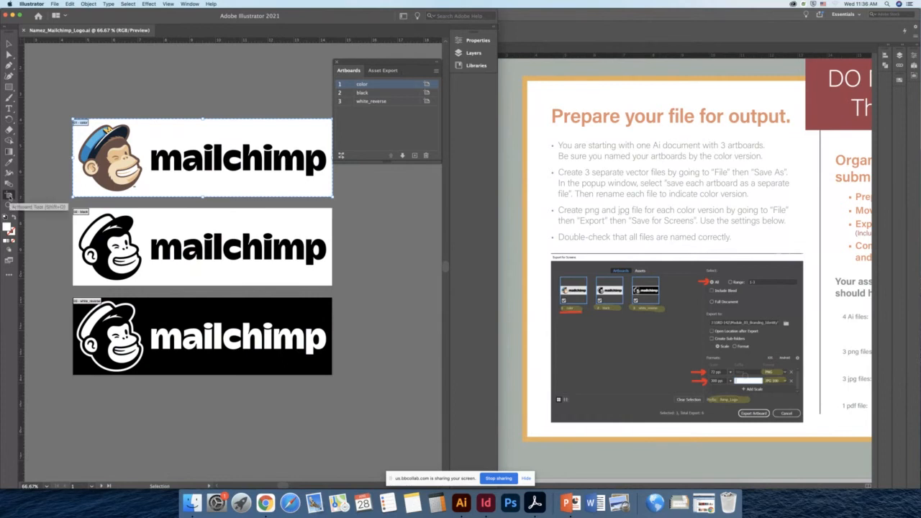
left_click(8, 195)
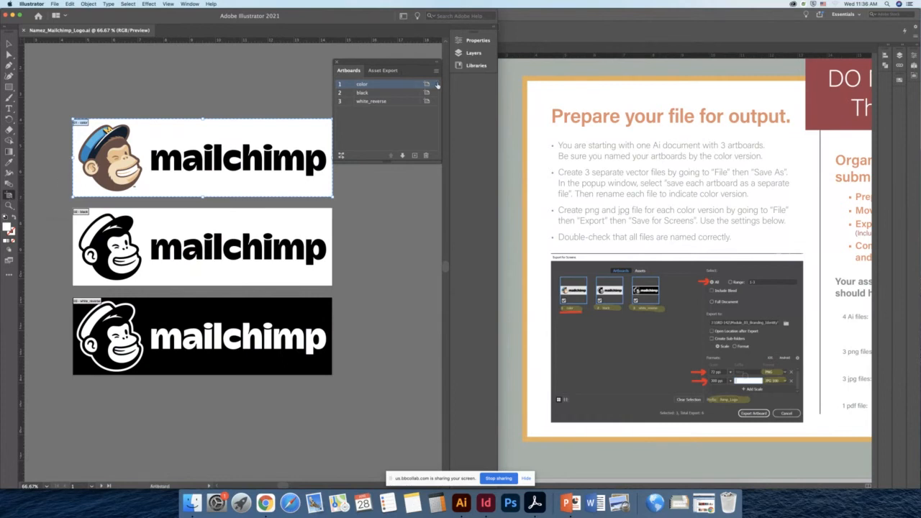
- Rename the first artboard to full_color
double_click(364, 84)
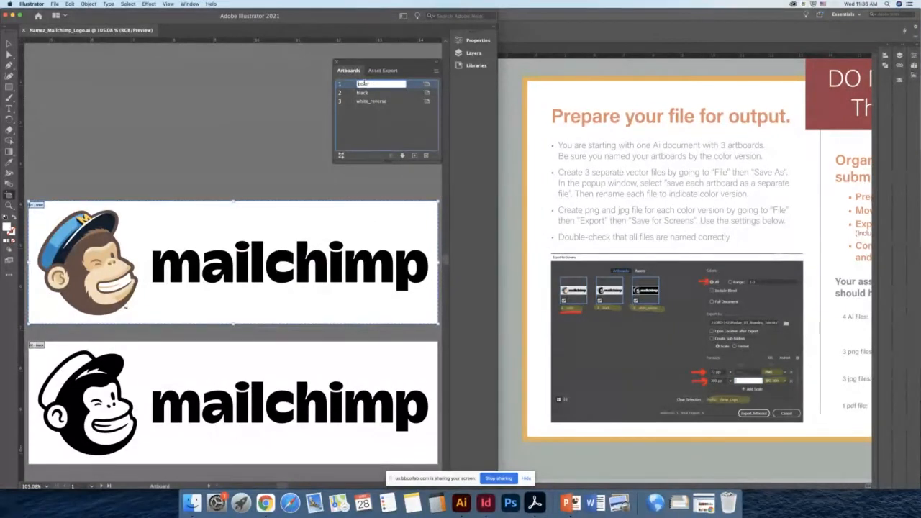
type("full_")
key("Return")
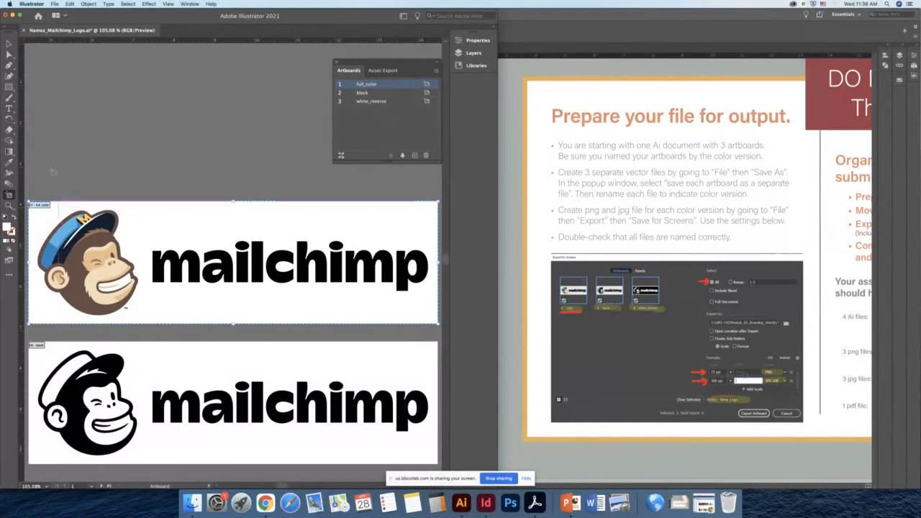
- Paste a copy of the full-color logo in place on the third artboard, then undo the paste
left_click(9, 45)
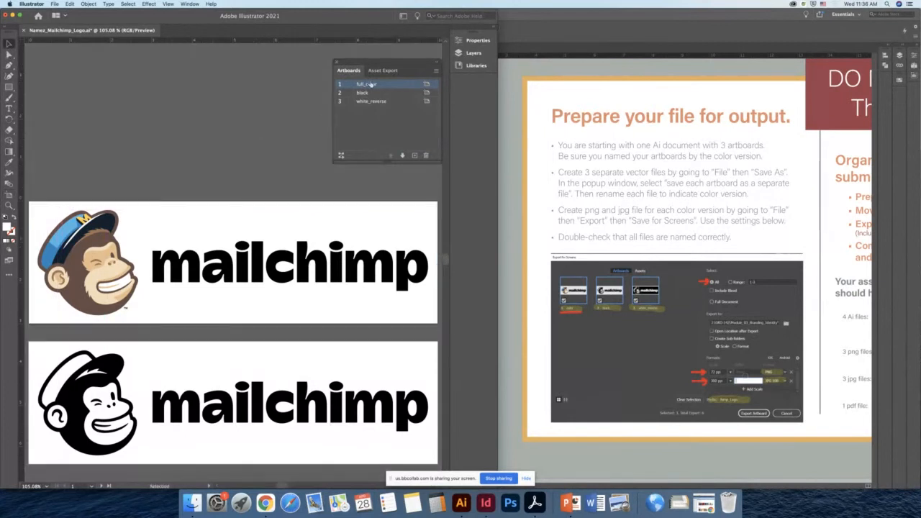
key("super+alt+0")
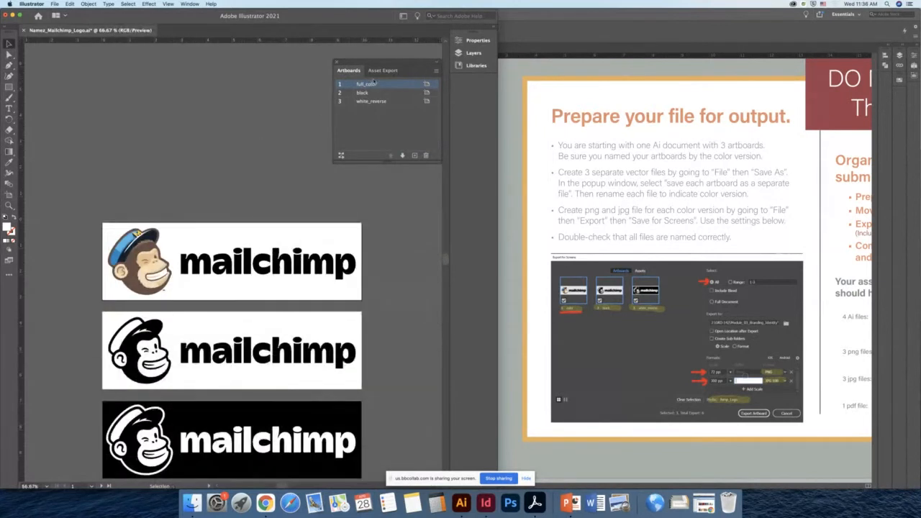
left_click_drag(286, 314, 269, 222)
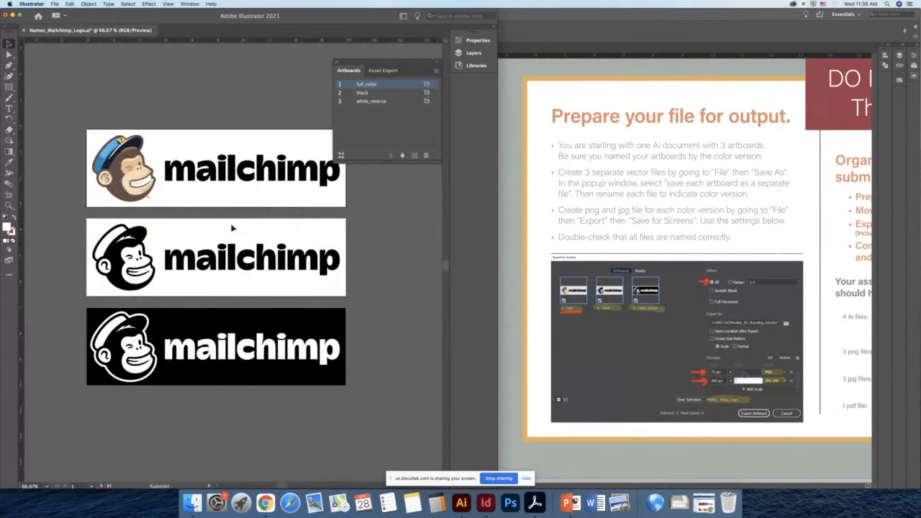
left_click(166, 272)
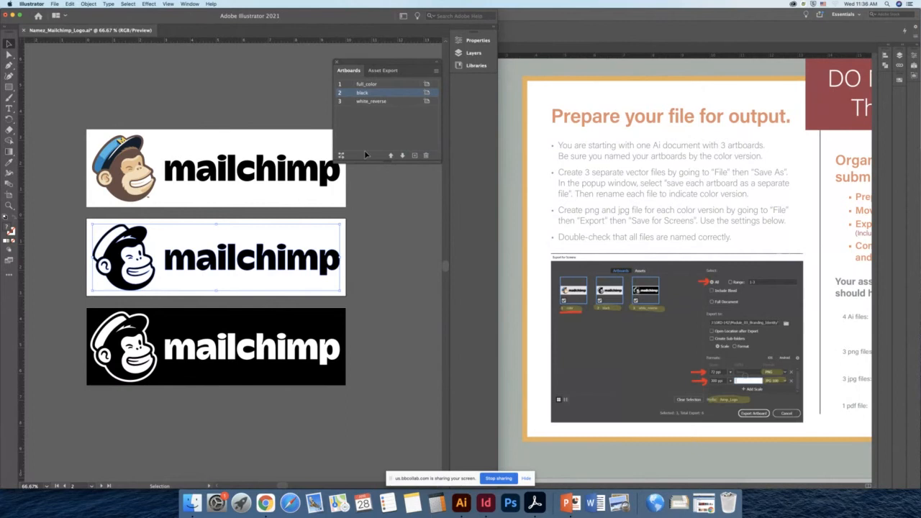
left_click(134, 173)
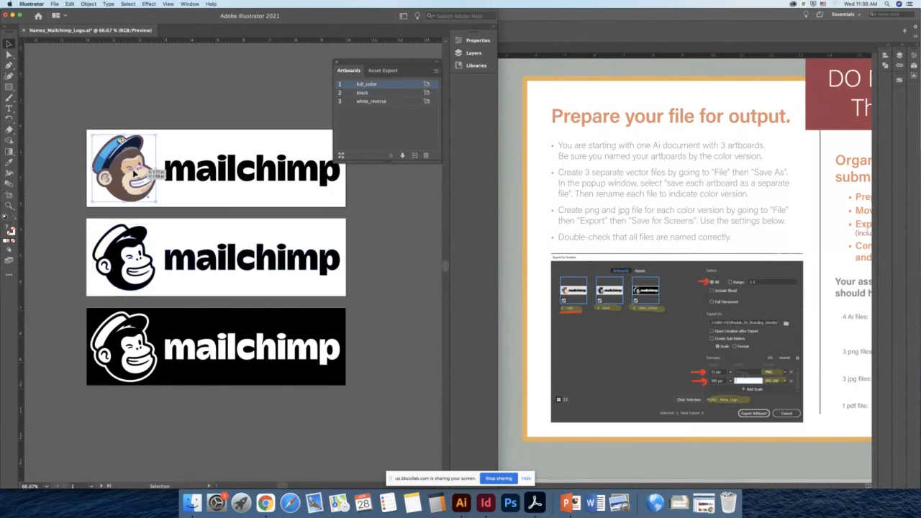
left_click_drag(74, 101, 344, 207)
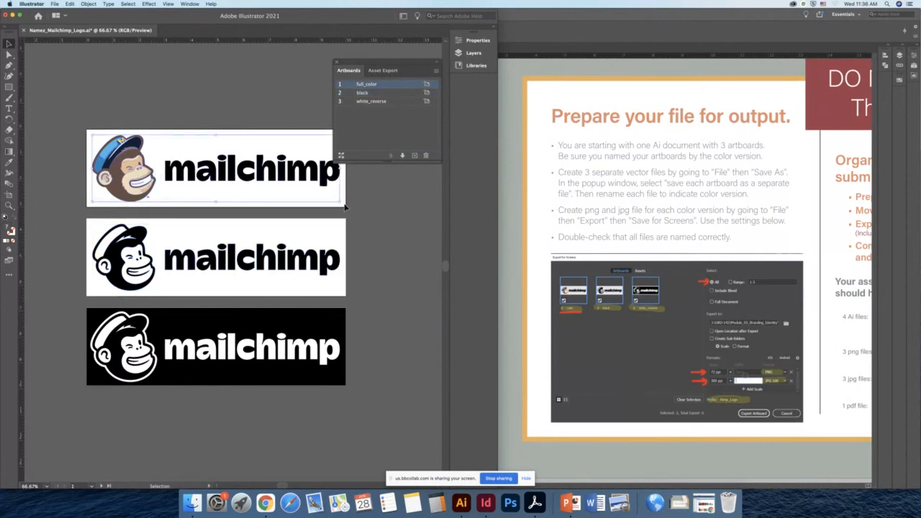
left_click(56, 5)
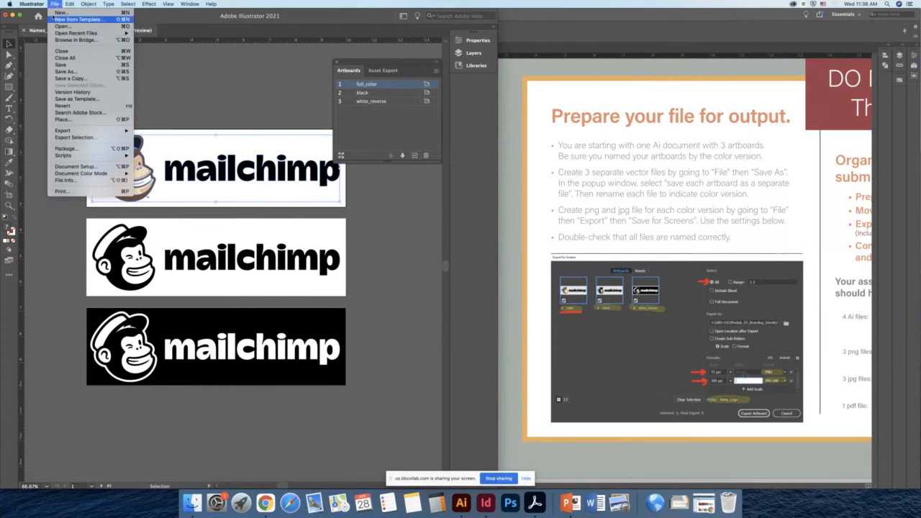
mouse_move(70, 5)
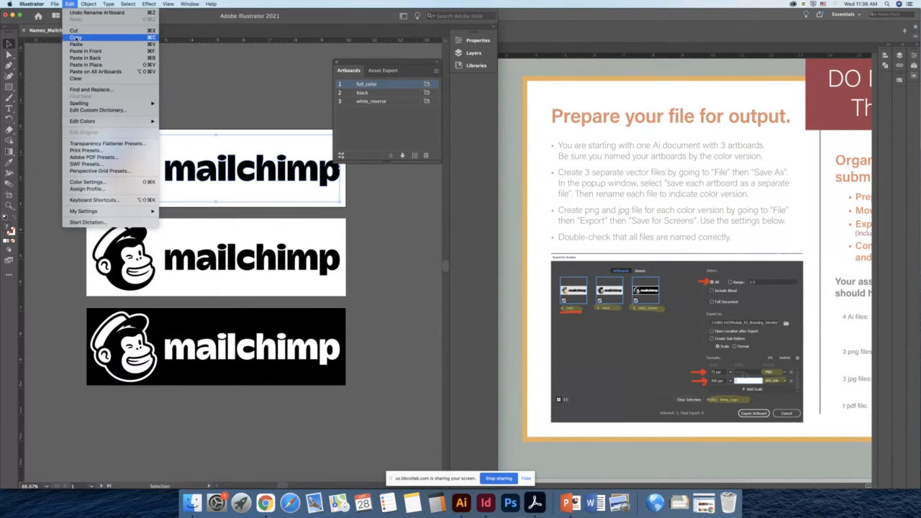
left_click(76, 36)
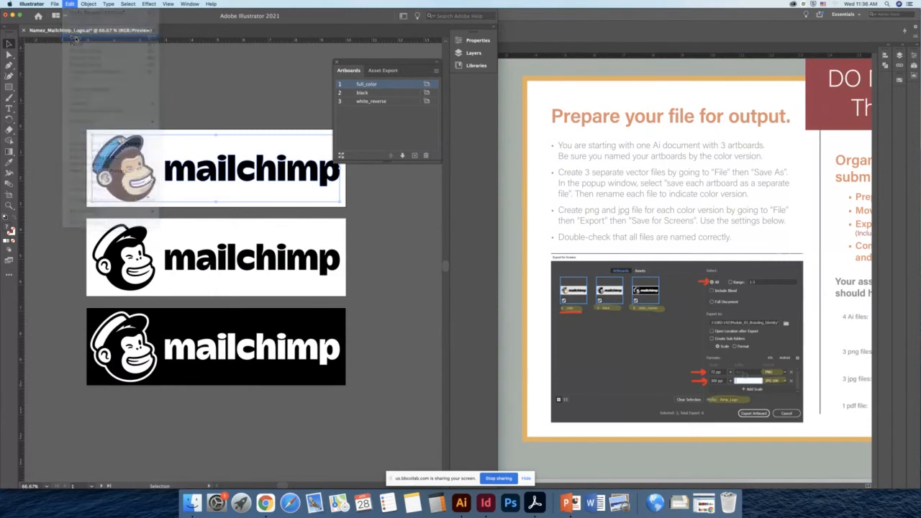
left_click(280, 320)
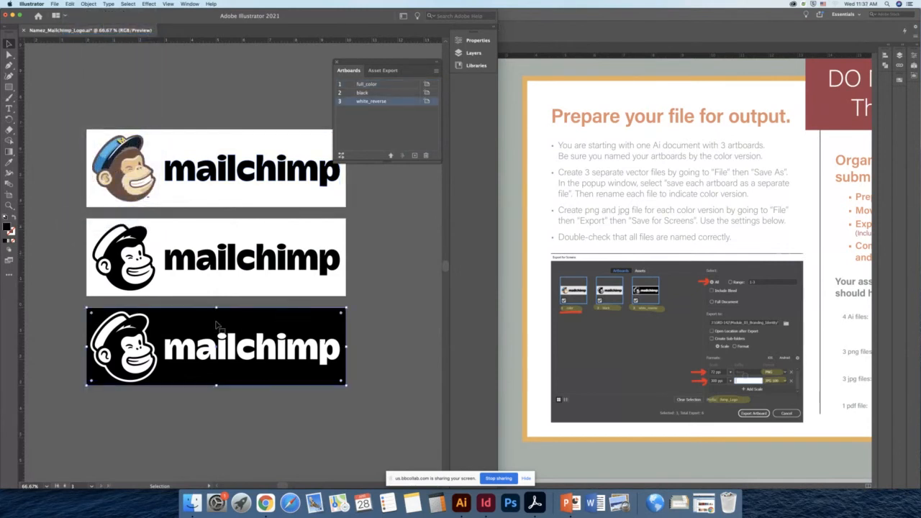
left_click(70, 4)
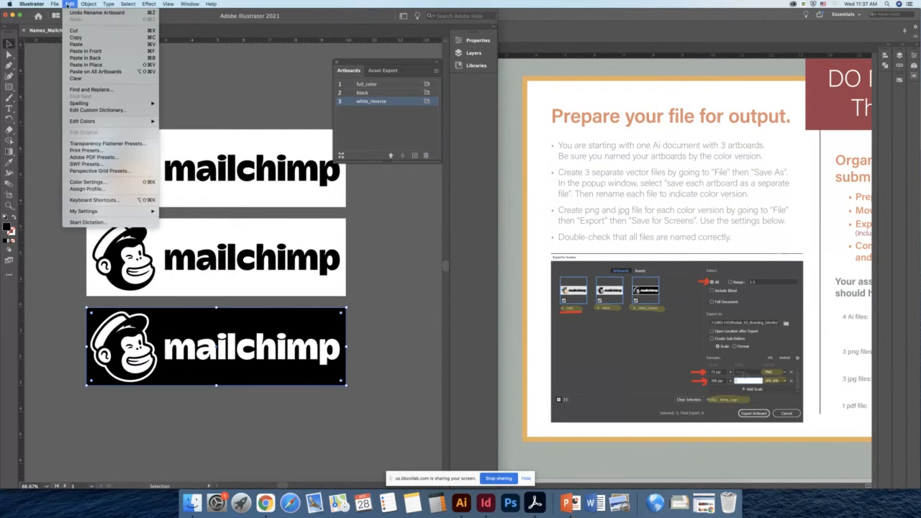
left_click(83, 64)
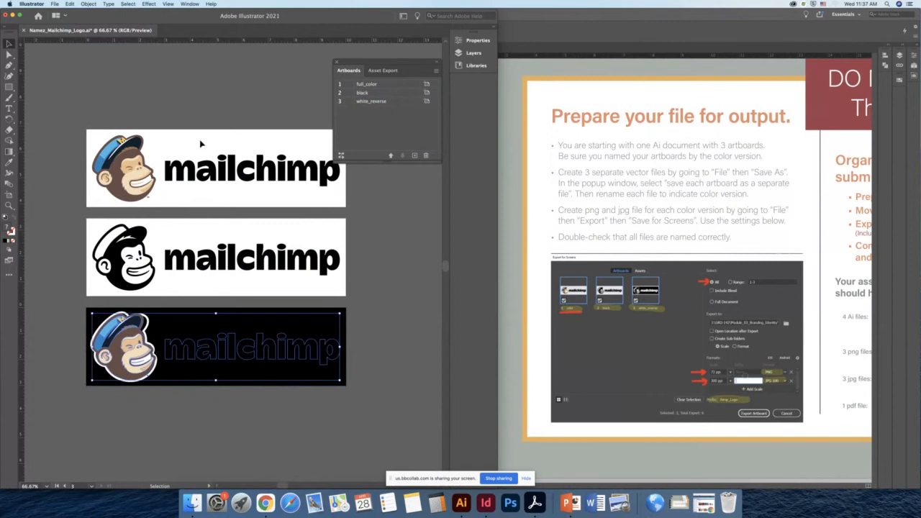
key("super+z")
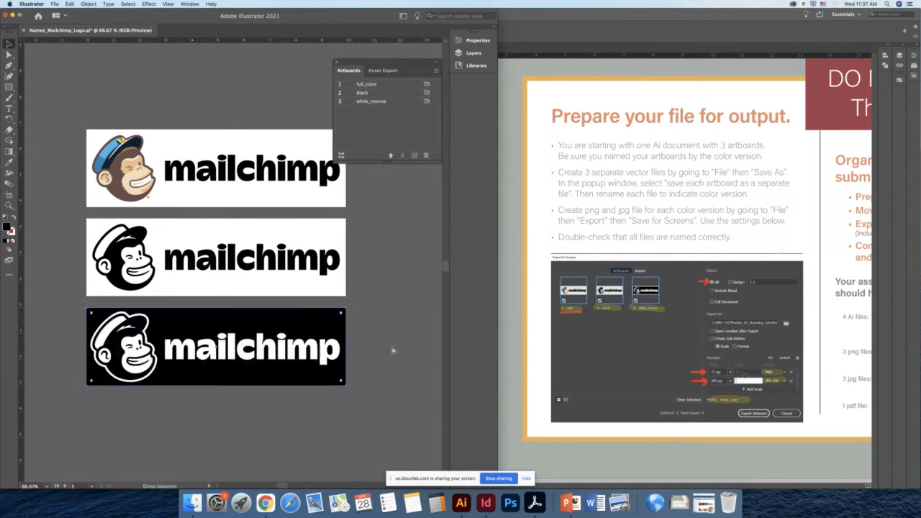
- Copy the black logo from the second artboard and paste it in place on the third artboard, then deselect
left_click(292, 261)
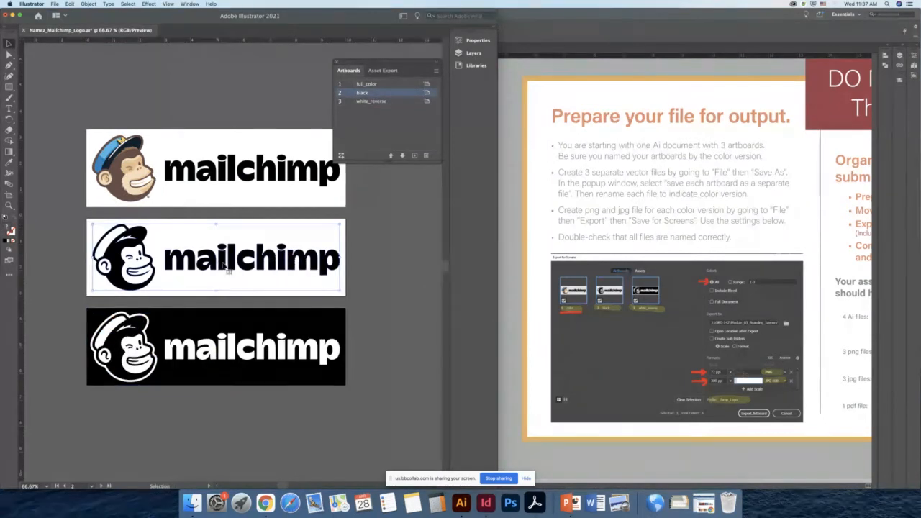
left_click(71, 4)
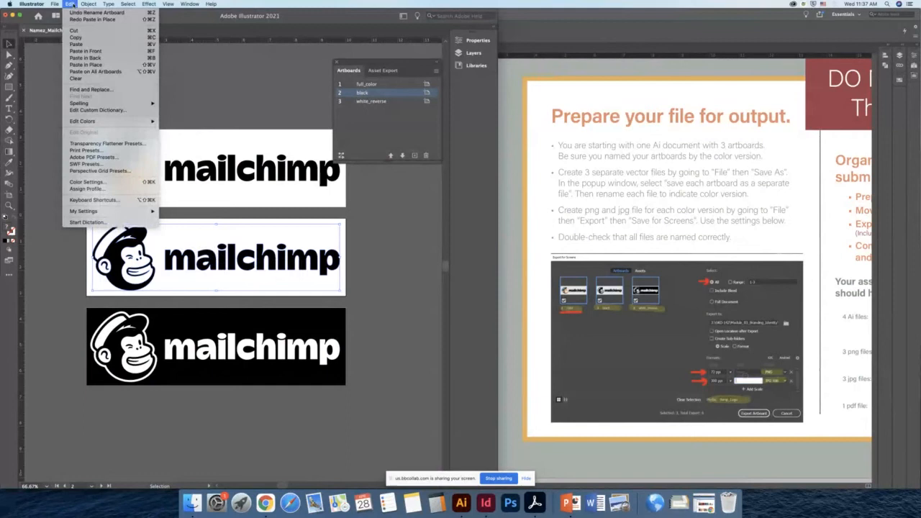
left_click(83, 40)
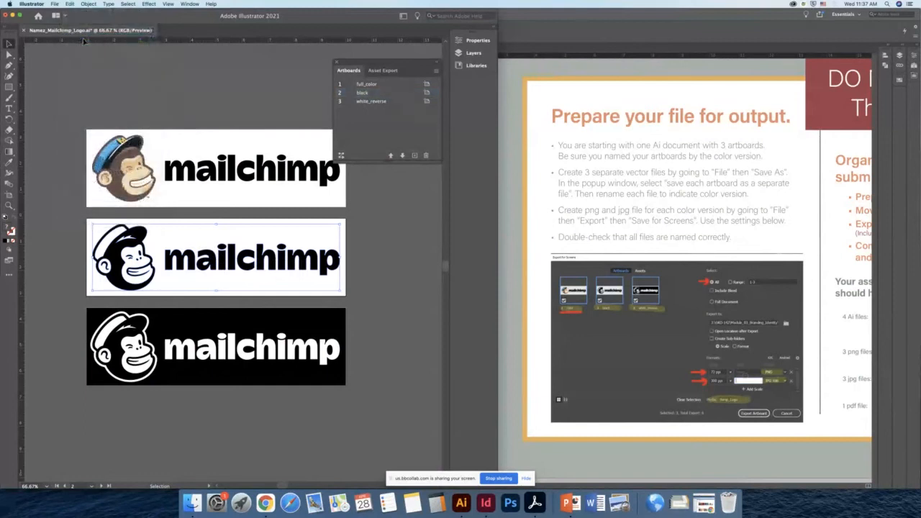
left_click(316, 327)
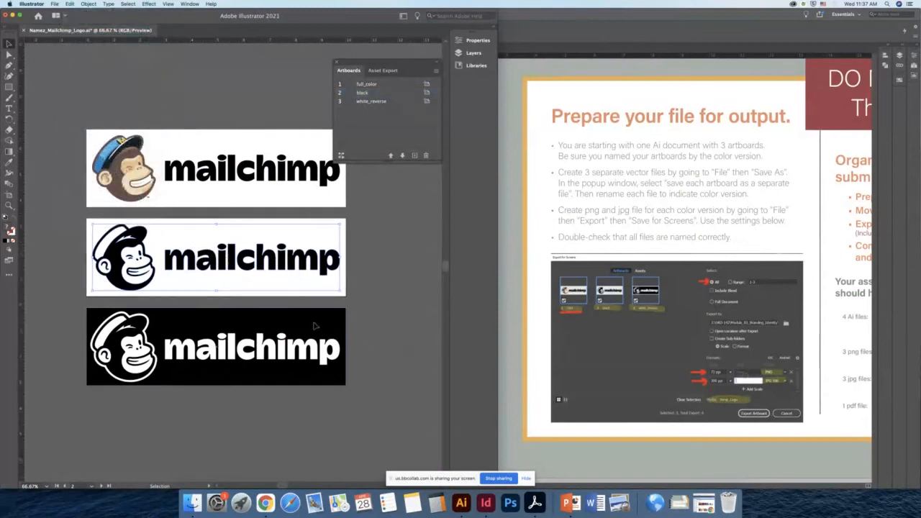
left_click(71, 4)
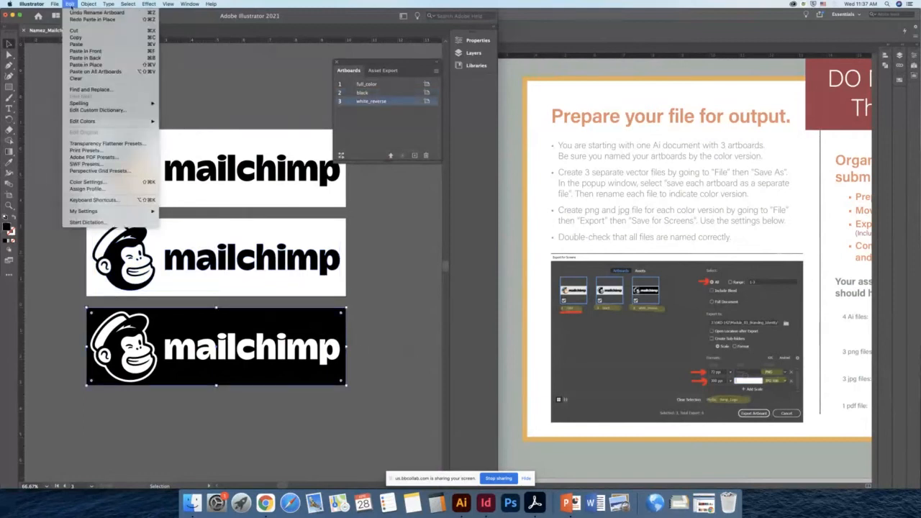
left_click(87, 65)
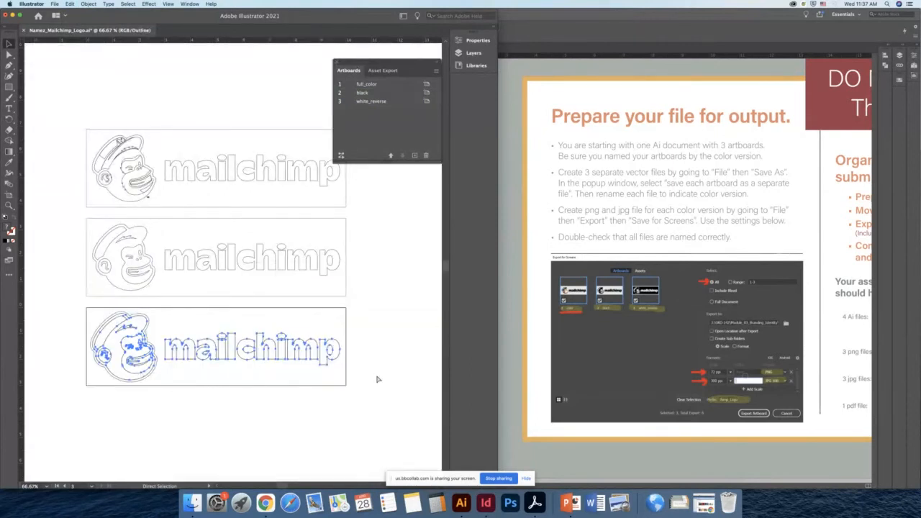
key("super+y")
key("super+y")
key("super+y")
key("super+y")
key("super+y")
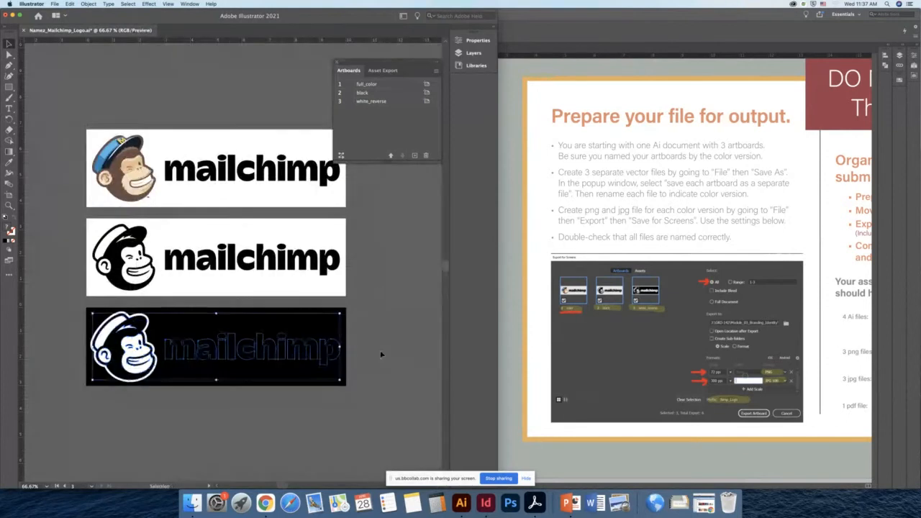
key("a")
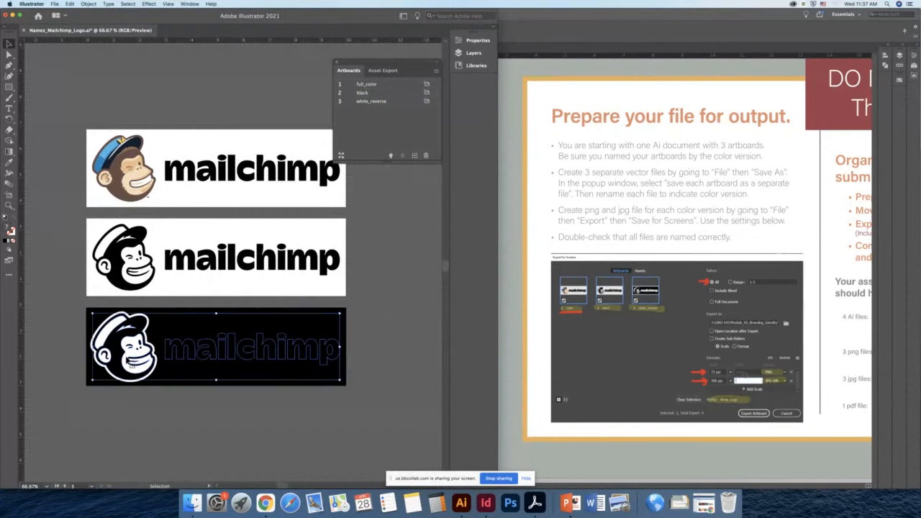
key("v")
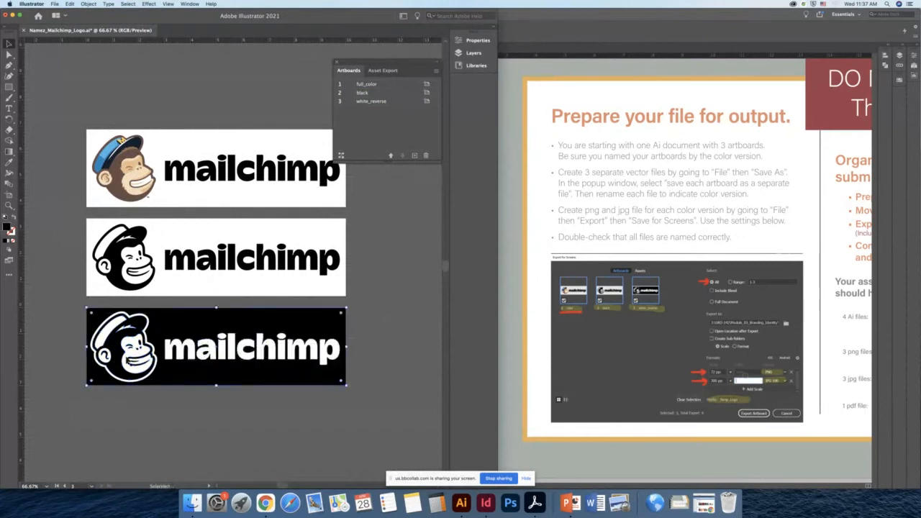
left_click(426, 311)
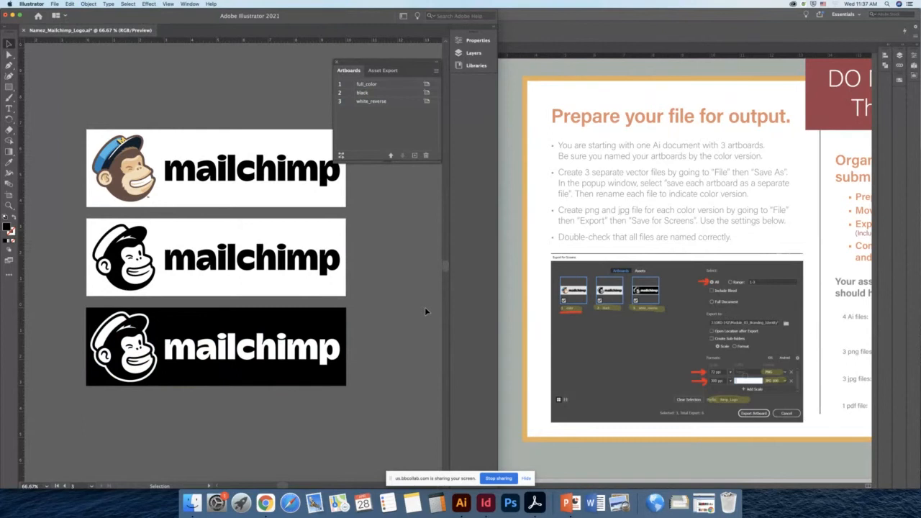
- Start saving the document as a copy on the computer, with the Desktop as the location
left_click_drag(342, 244, 317, 182)
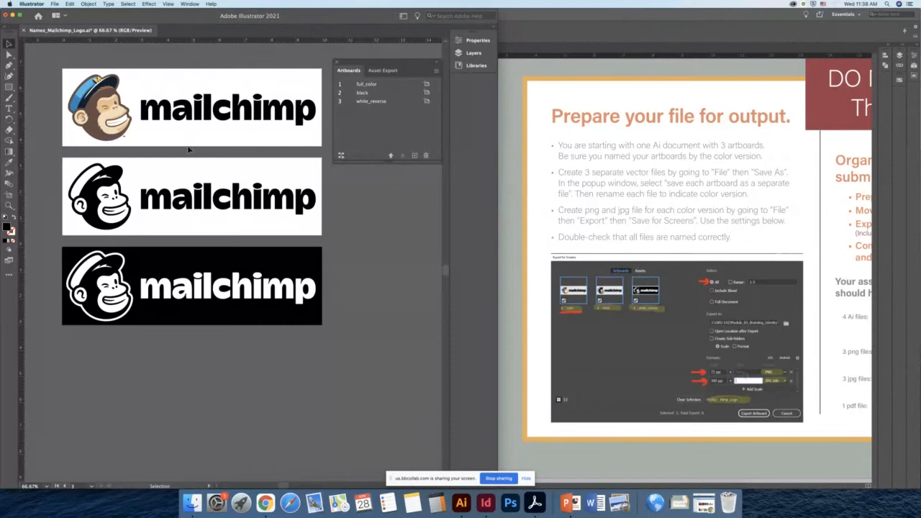
left_click_drag(189, 144, 190, 193)
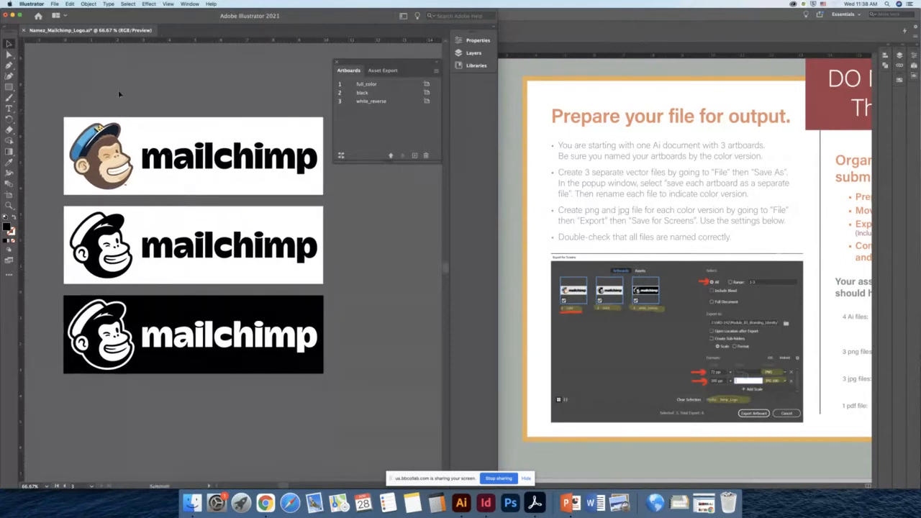
left_click(55, 4)
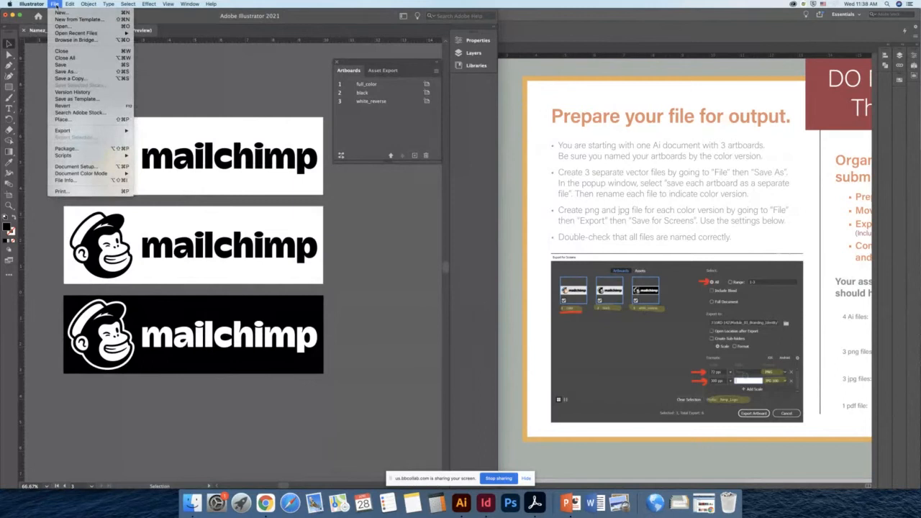
left_click(67, 71)
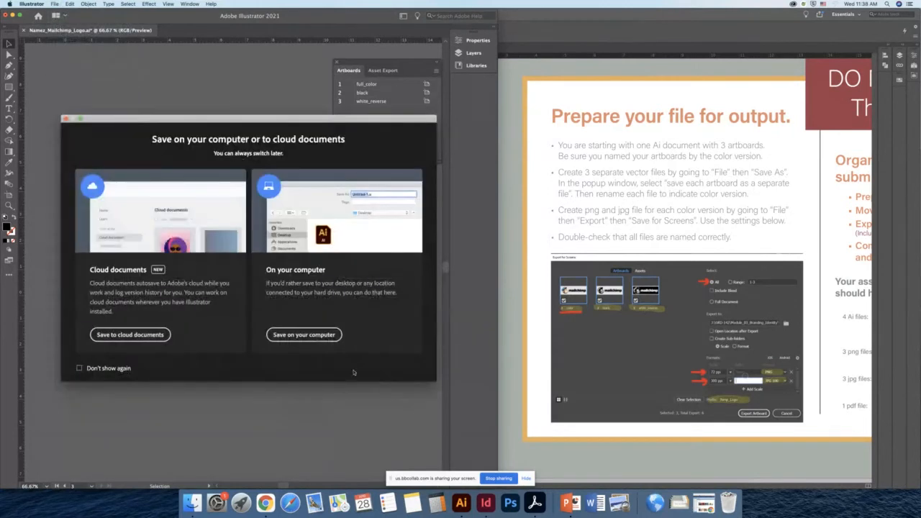
left_click(304, 335)
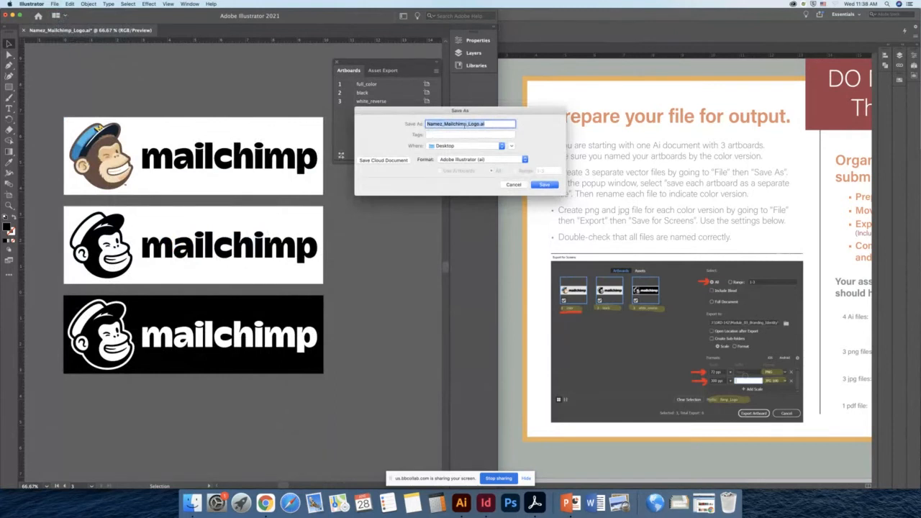
left_click(493, 146)
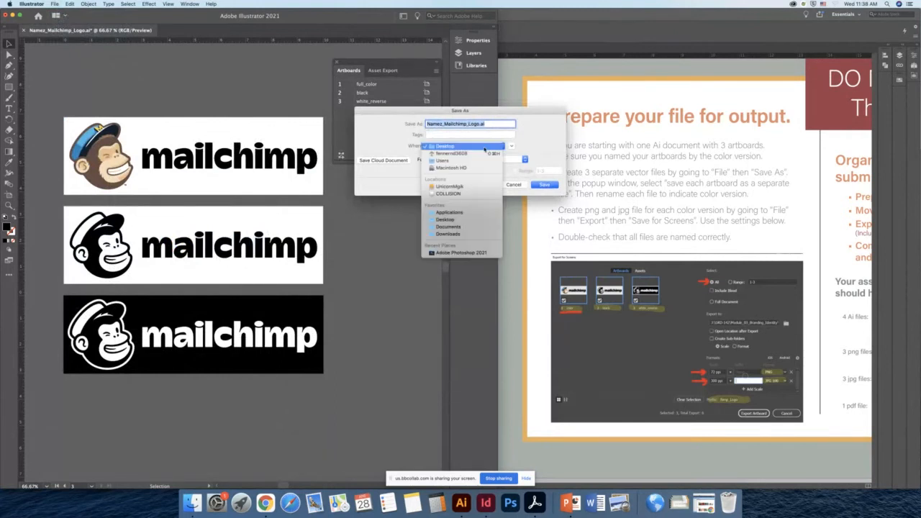
left_click(484, 146)
left_click(511, 146)
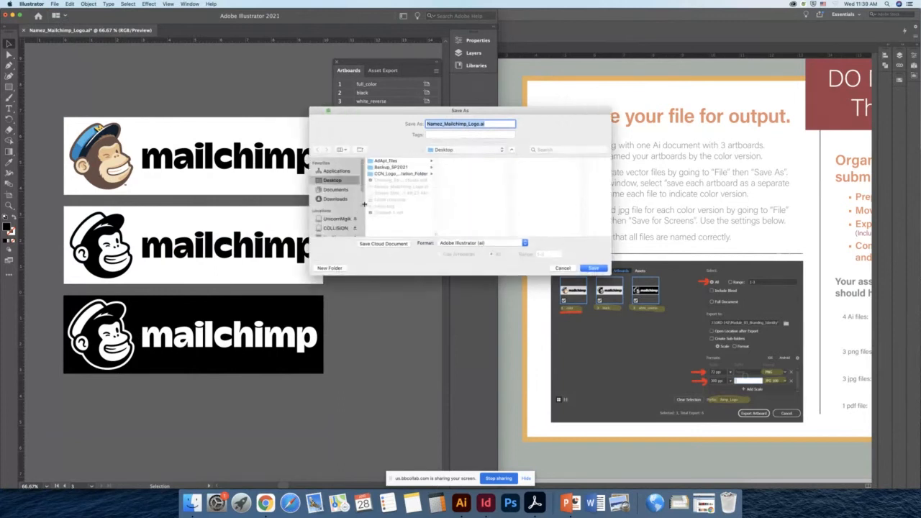
- Create a new folder named LOGO_DEMONSTATION on the Desktop as the save location
left_click(328, 268)
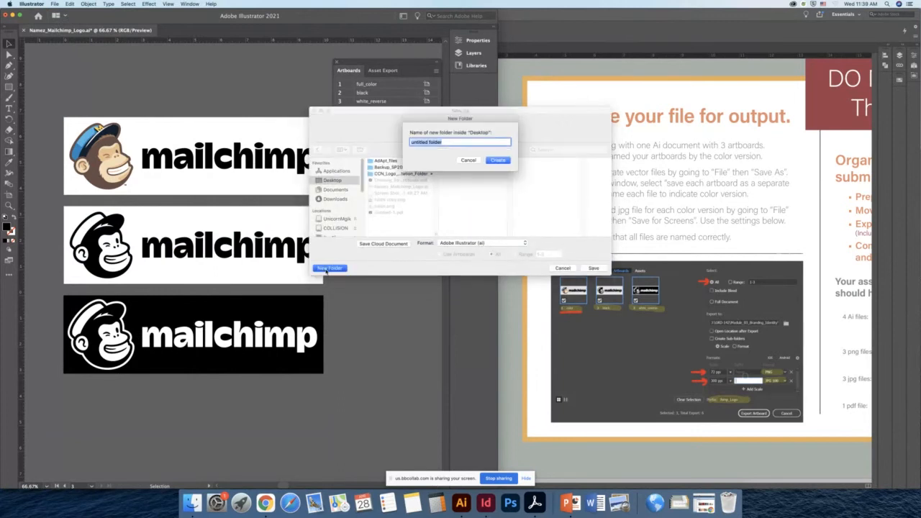
type("L")
type("OGO")
type("_DEMO")
type("MON")
type("ST")
type("TATION")
key("BackSpace")
key("BackSpace")
key("BackSpace")
key("BackSpace")
key("BackSpace")
key("BackSpace")
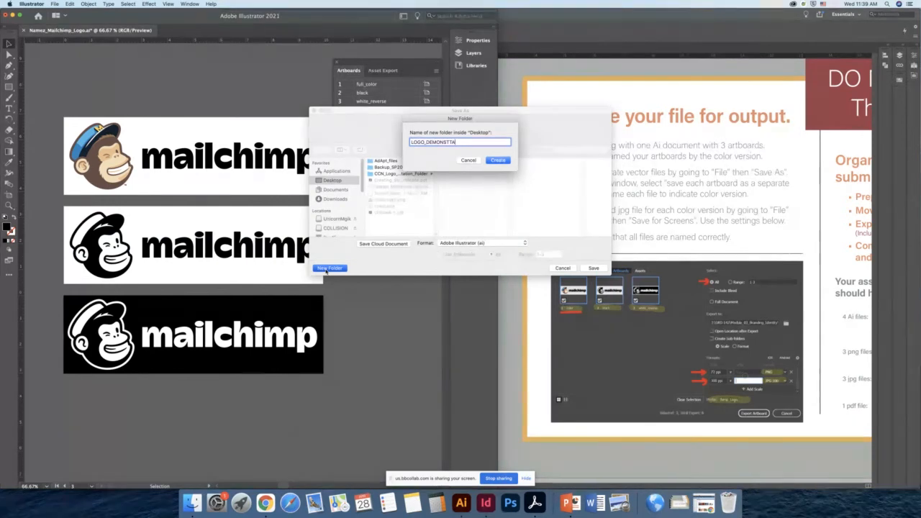
type("ATION")
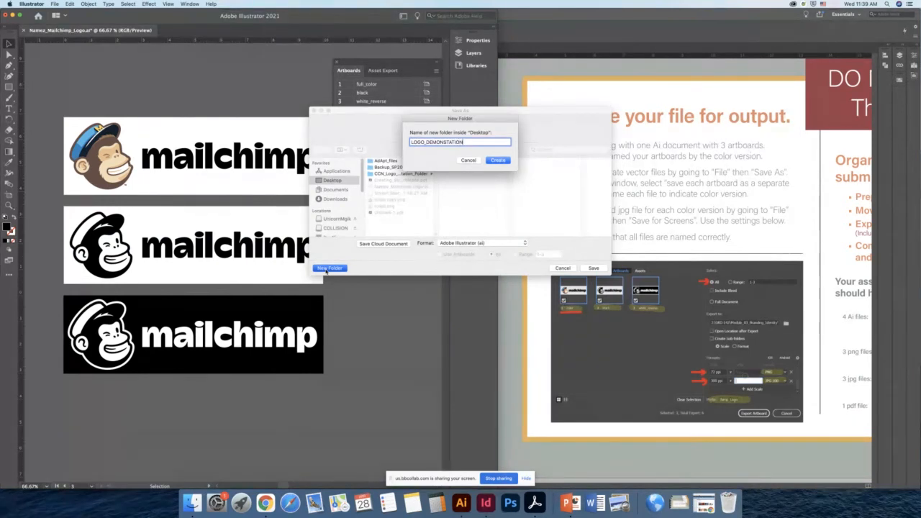
left_click(499, 160)
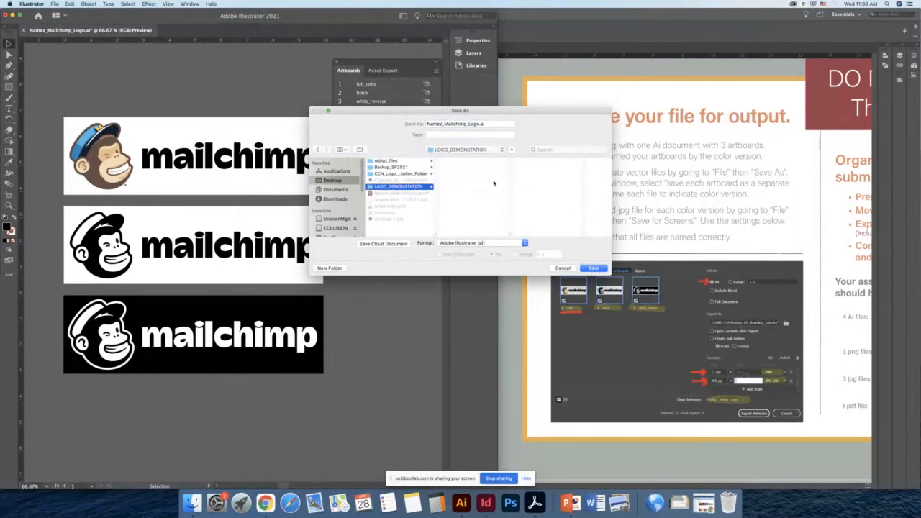
left_click_drag(499, 110, 434, 69)
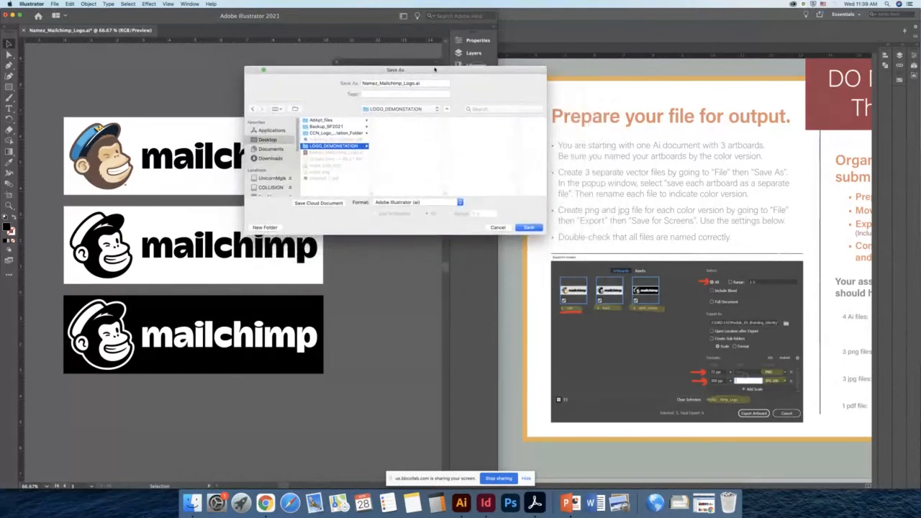
- Save the copy in Illustrator 2020 format with each artboard saved to a separate file
left_click(529, 228)
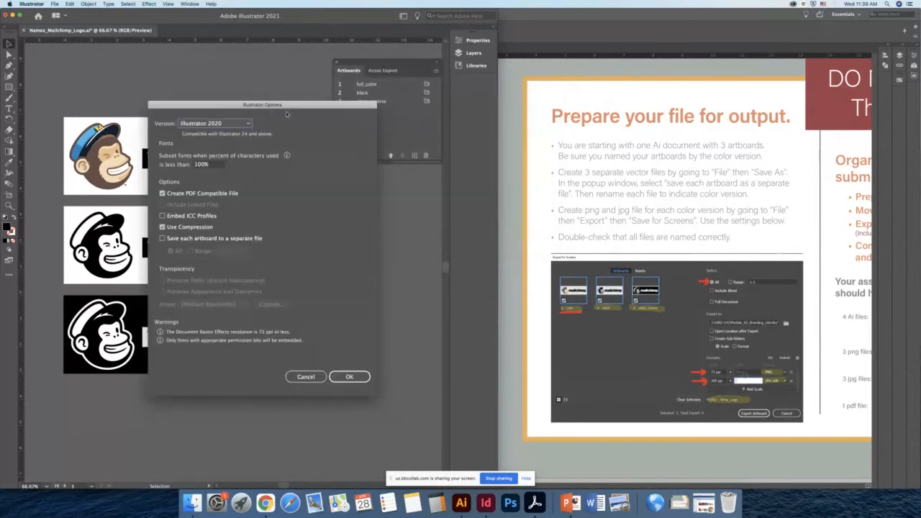
left_click_drag(295, 106, 404, 75)
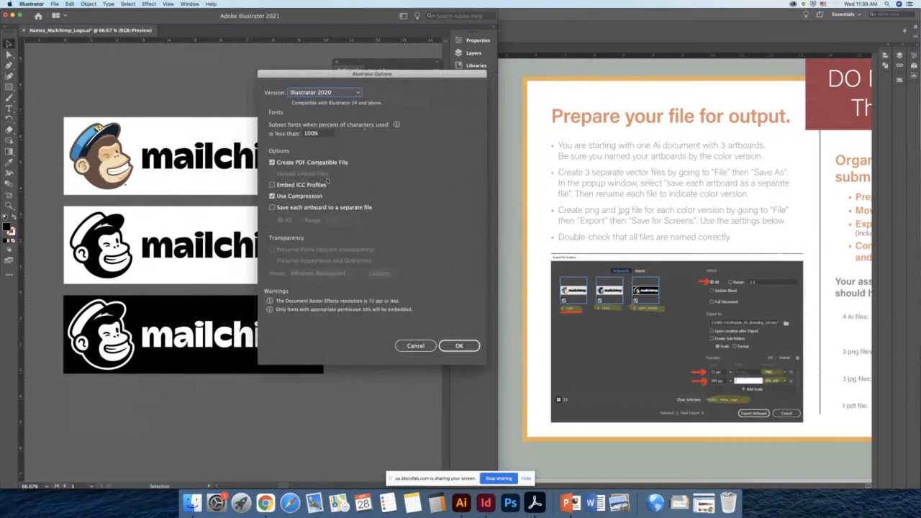
left_click(273, 208)
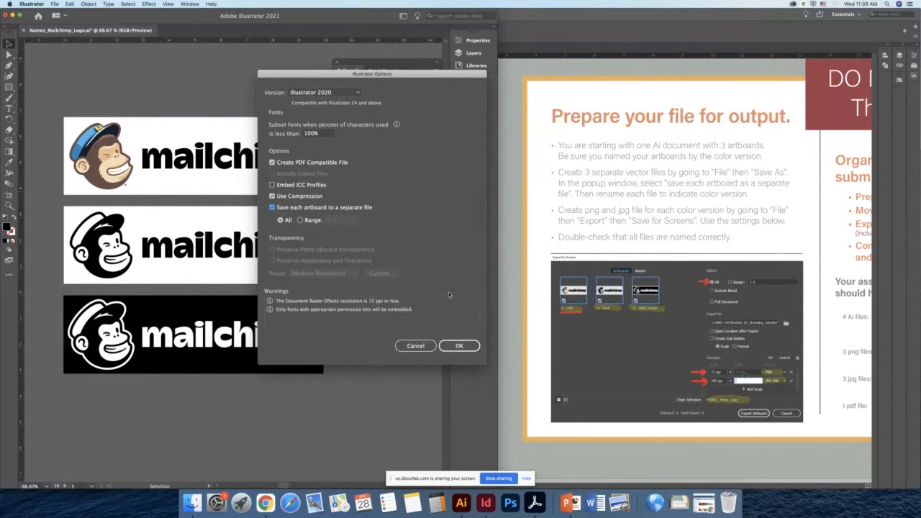
left_click(470, 349)
left_click(461, 348)
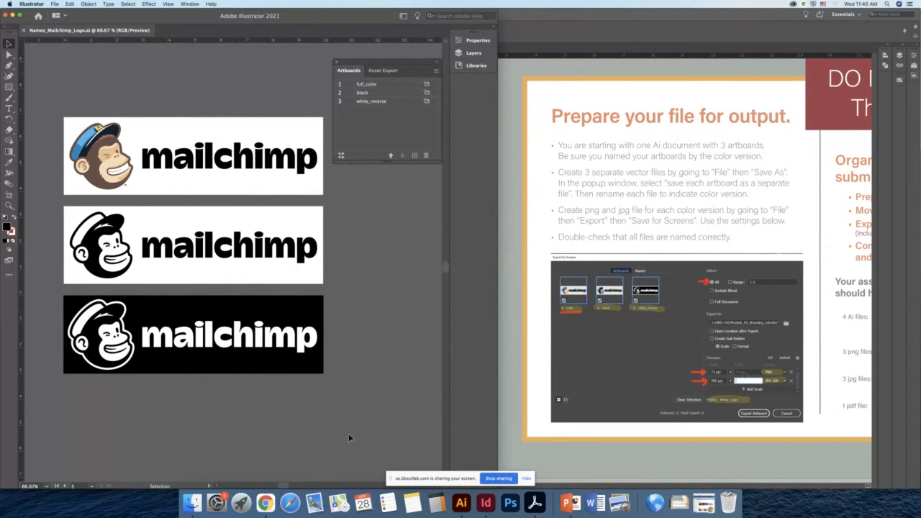
- Open the LOGO_DEMONSTATION folder on the Desktop in Finder and enlarge its window
left_click(192, 503)
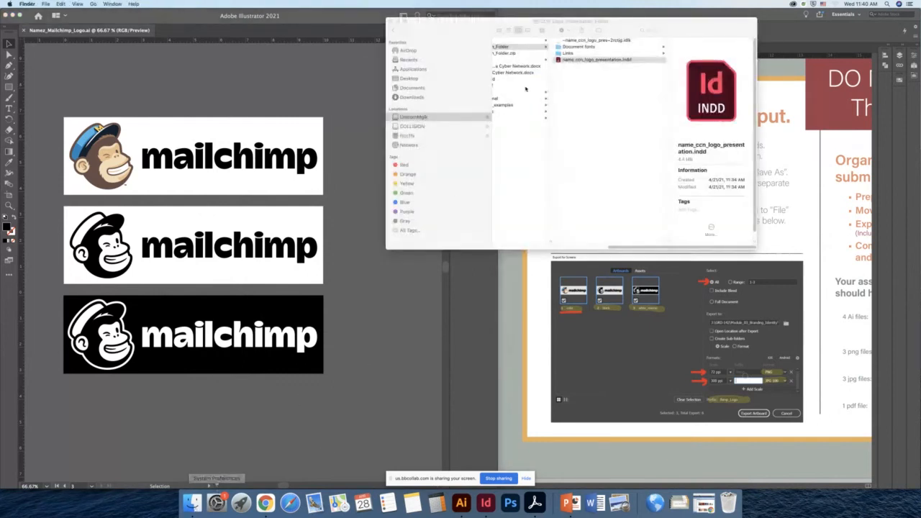
left_click(414, 79)
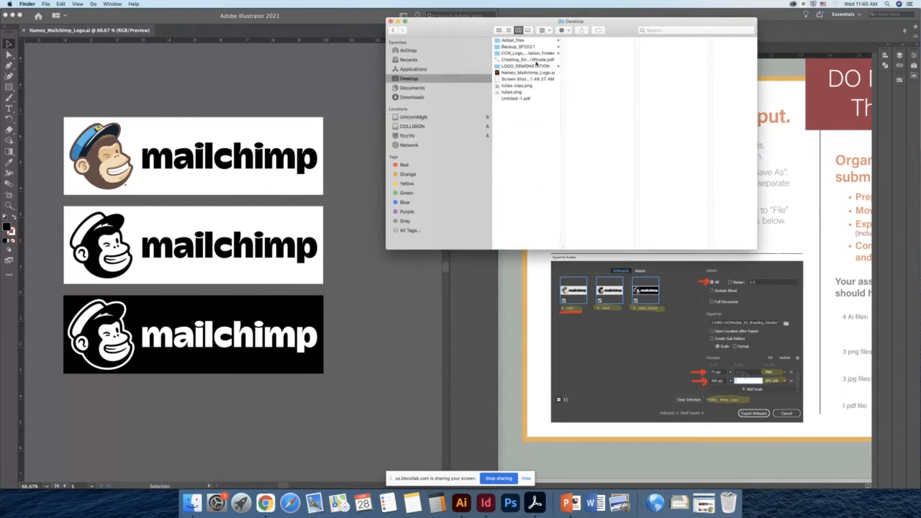
left_click(516, 67)
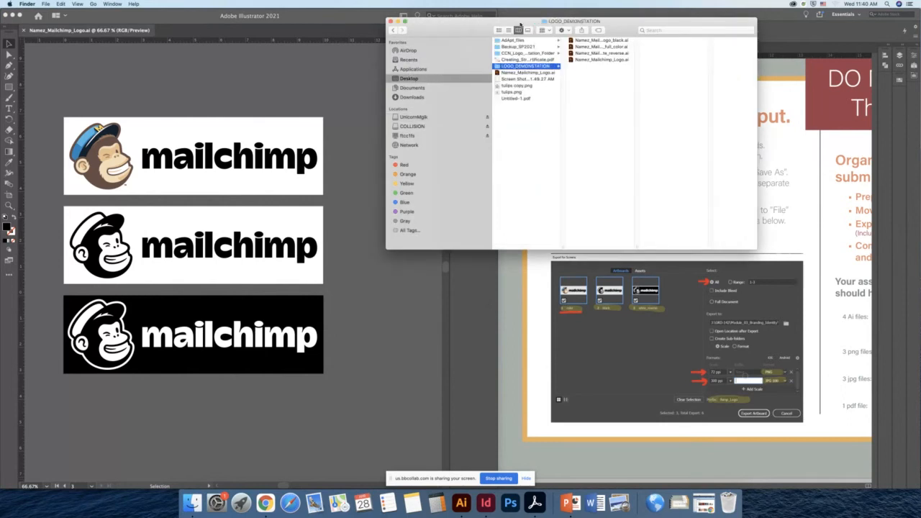
left_click_drag(520, 25, 378, 79)
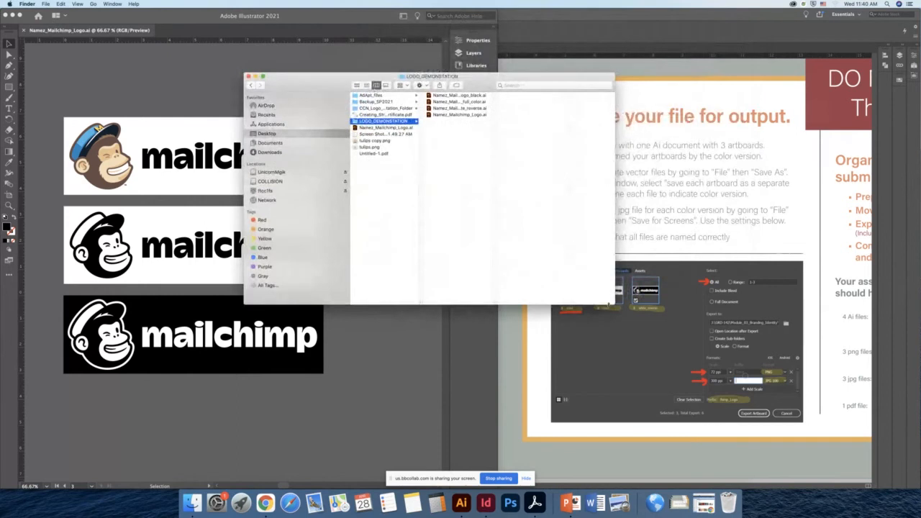
left_click_drag(614, 305, 668, 322)
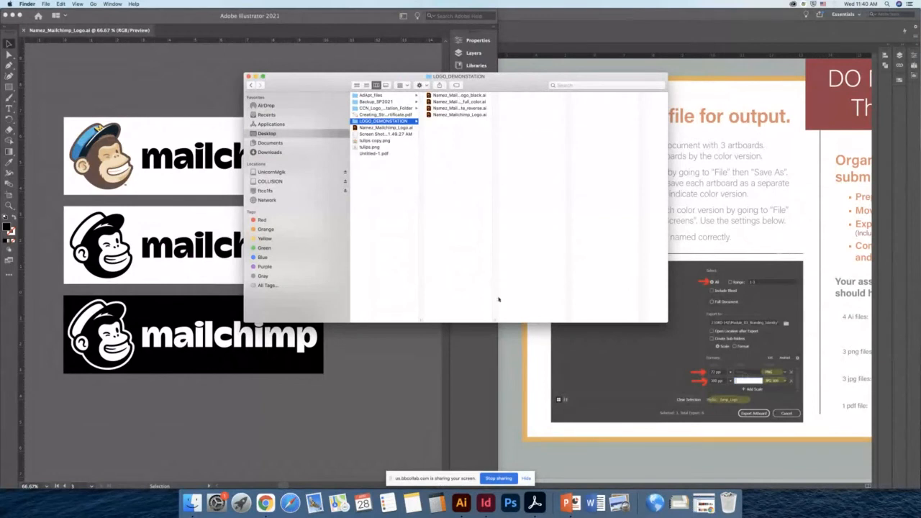
left_click_drag(495, 319, 537, 294)
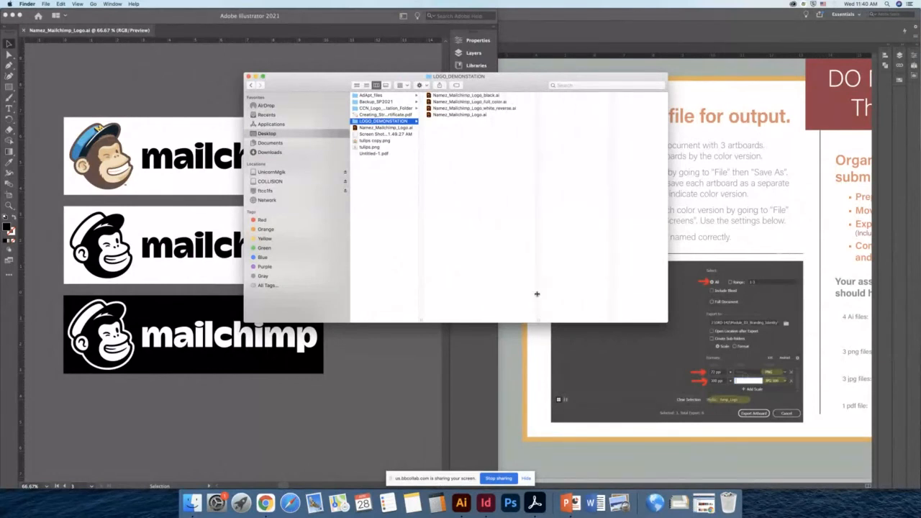
- Preview each saved Namez_Mailchimp_Logo file in the LOGO_DEMONSTATION folder
left_click(461, 115)
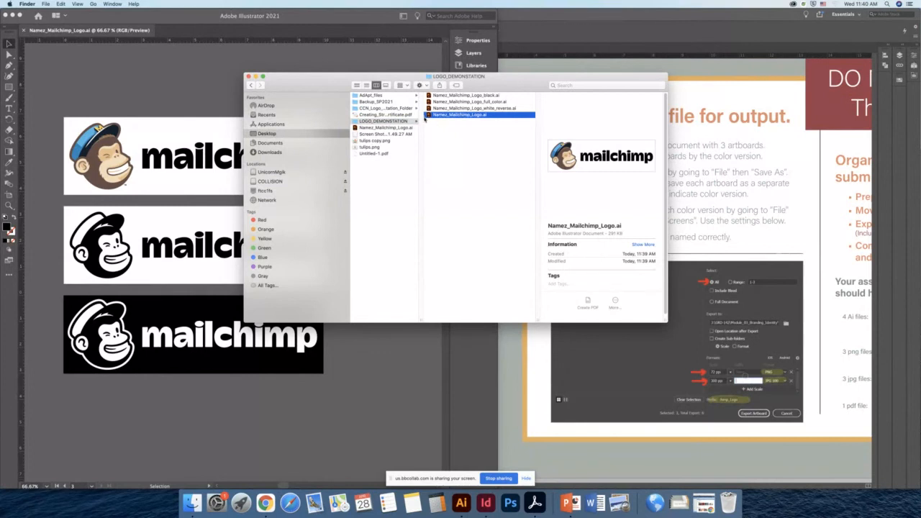
left_click(474, 115)
left_click(473, 108)
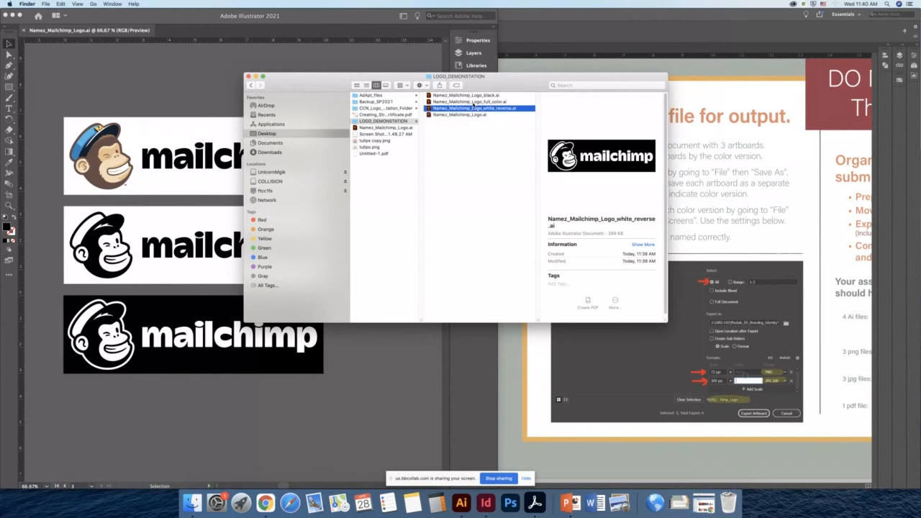
left_click(473, 96)
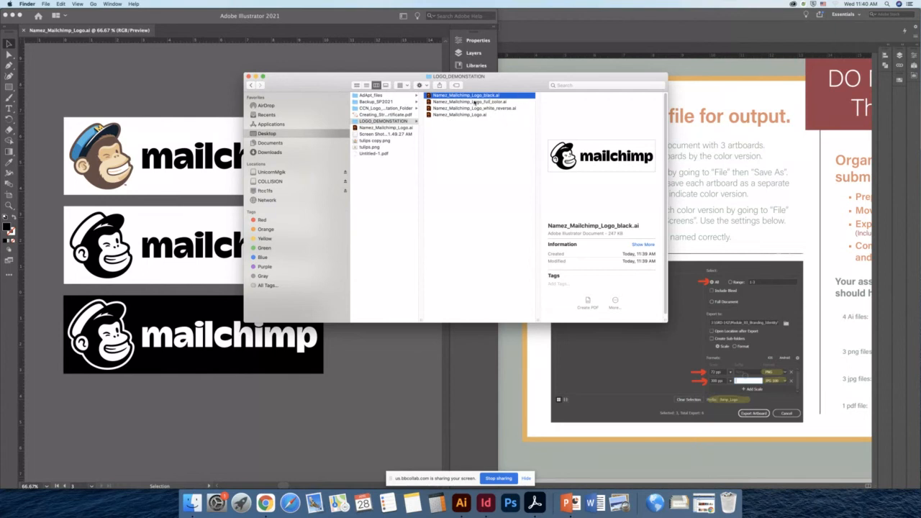
left_click_drag(508, 85, 513, 181)
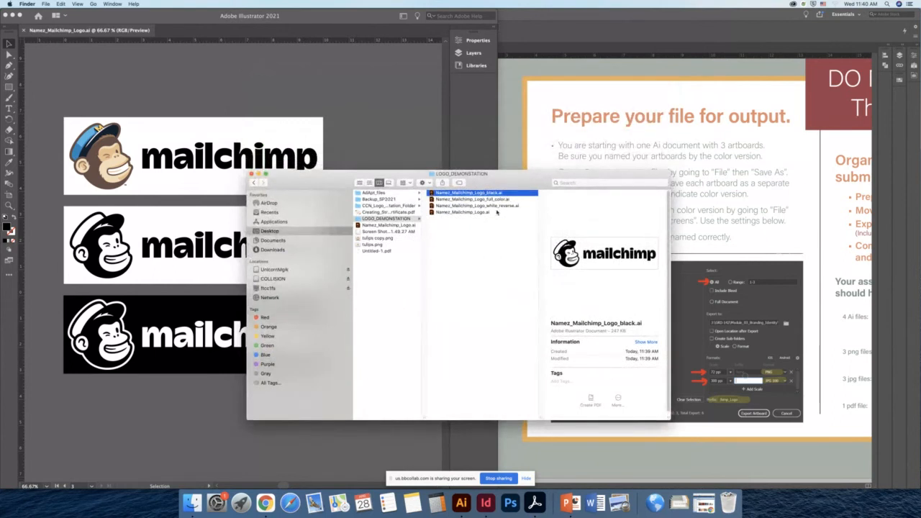
left_click(460, 213)
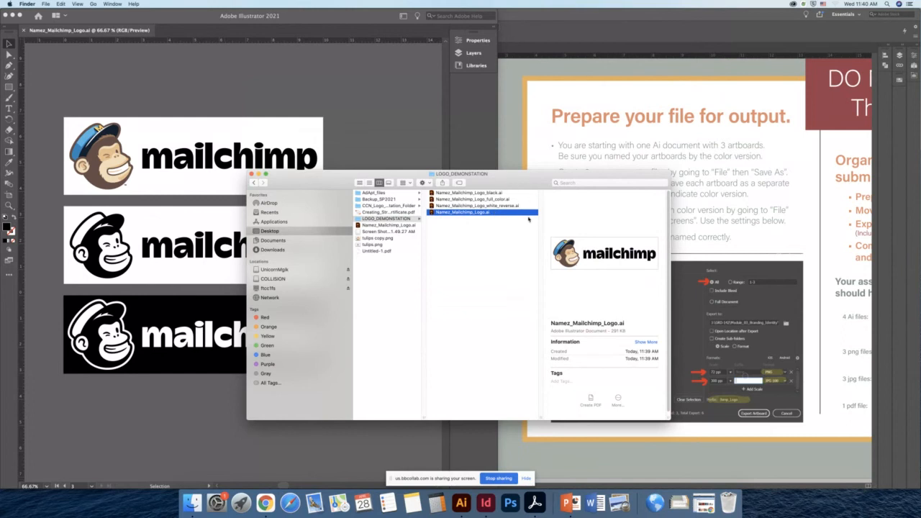
left_click_drag(523, 177, 619, 99)
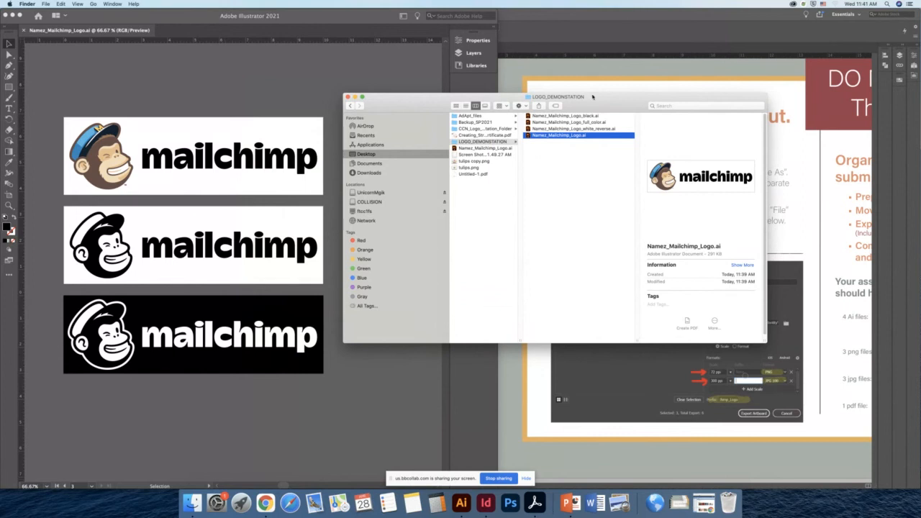
left_click_drag(589, 96, 464, 194)
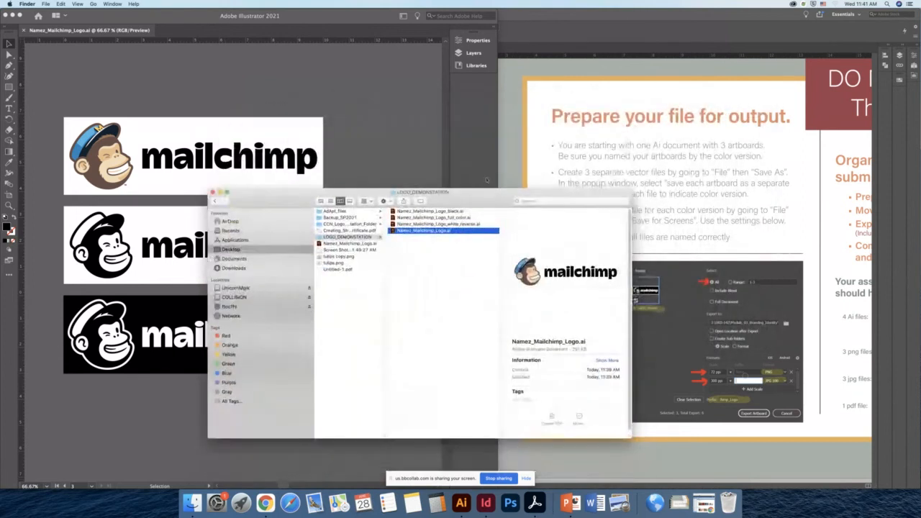
left_click(546, 54)
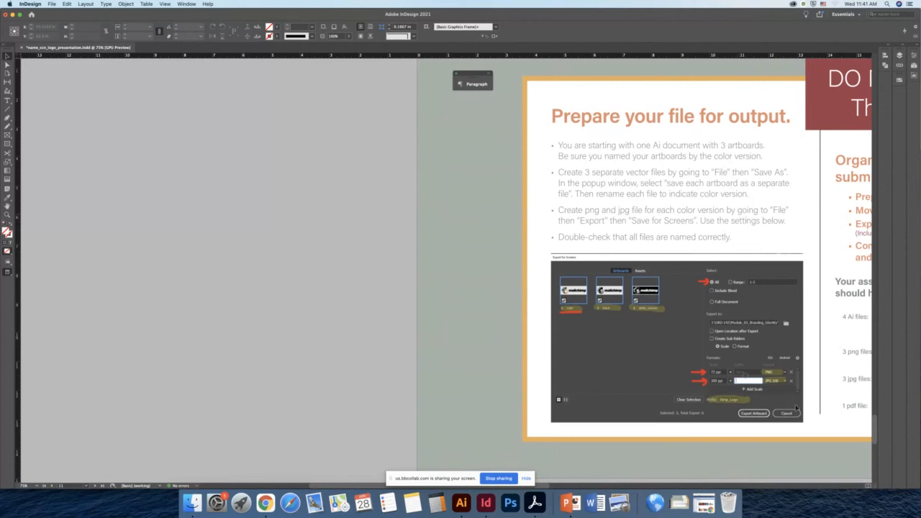
- Open Export for Screens with all artboards selected and Include Bleed turned off
left_click(461, 503)
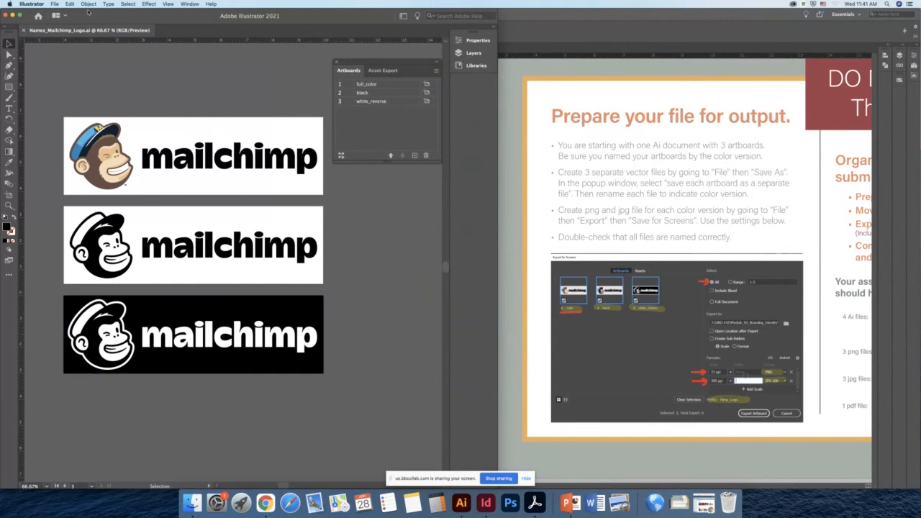
left_click(55, 4)
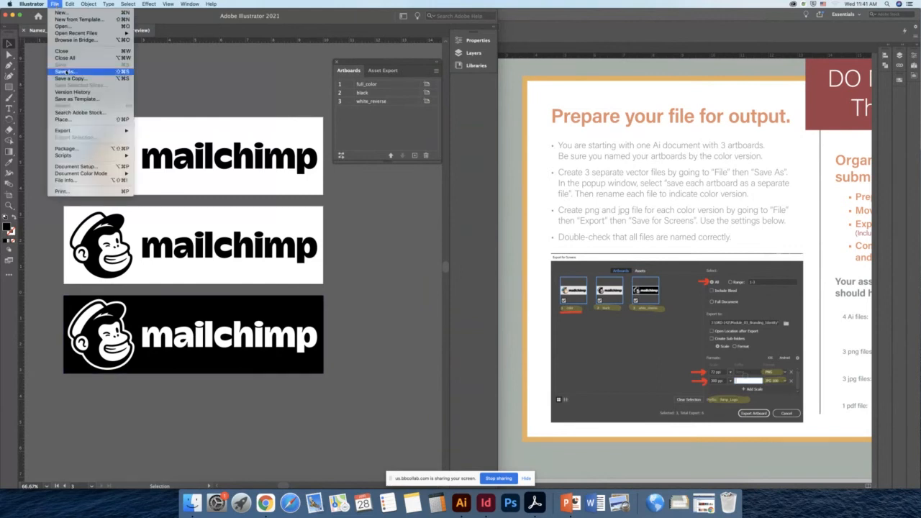
mouse_move(75, 132)
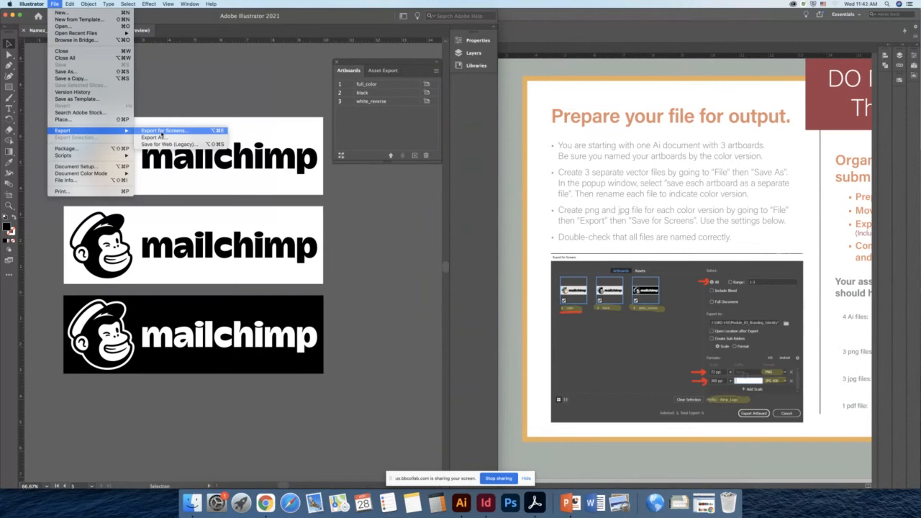
left_click(162, 132)
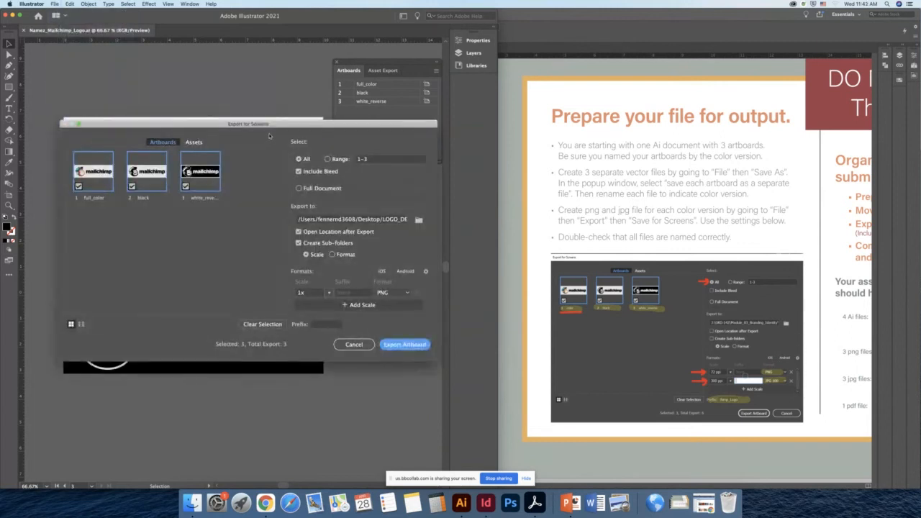
left_click_drag(315, 127, 303, 96)
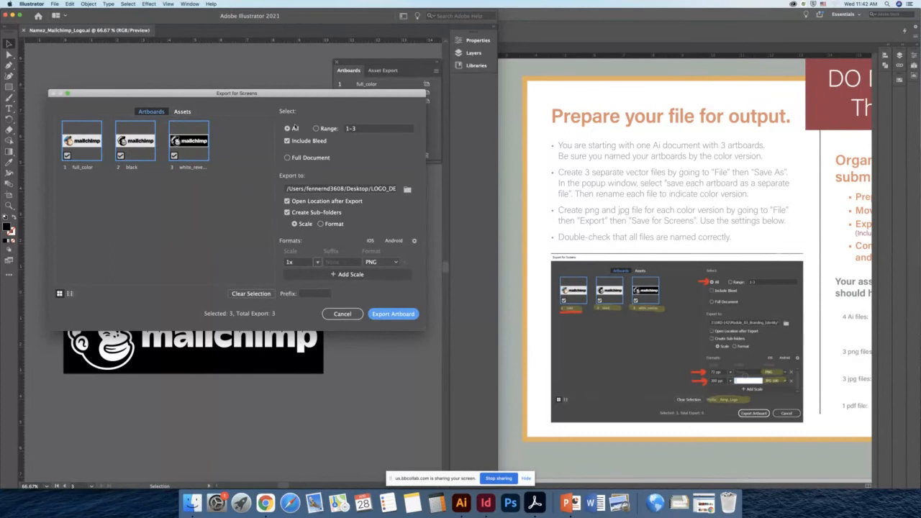
left_click(288, 128)
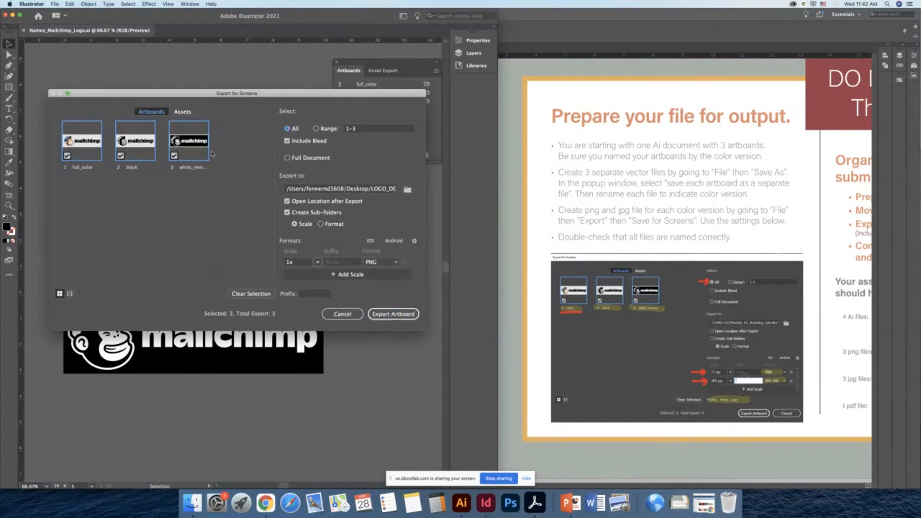
left_click(287, 141)
left_click(287, 142)
- Zoom into the instruction slide's Export for Screens settings screenshot in InDesign
left_click(611, 341)
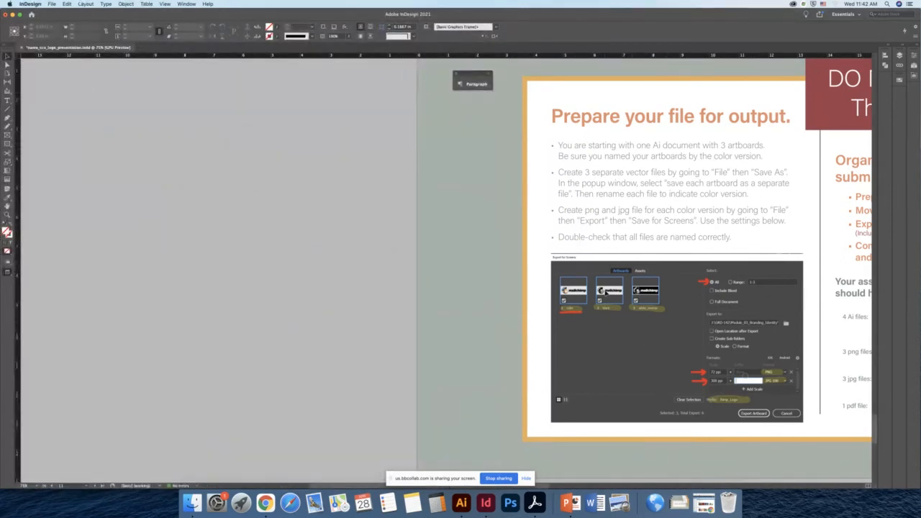
key("super+equal")
scroll(787, 263, "down", 5)
scroll(787, 264, "right", 2)
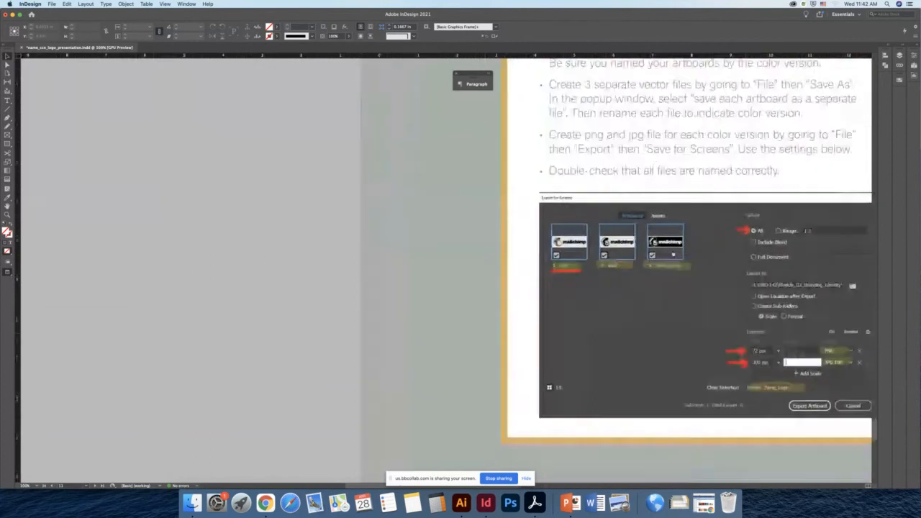
left_click_drag(679, 193, 680, 196)
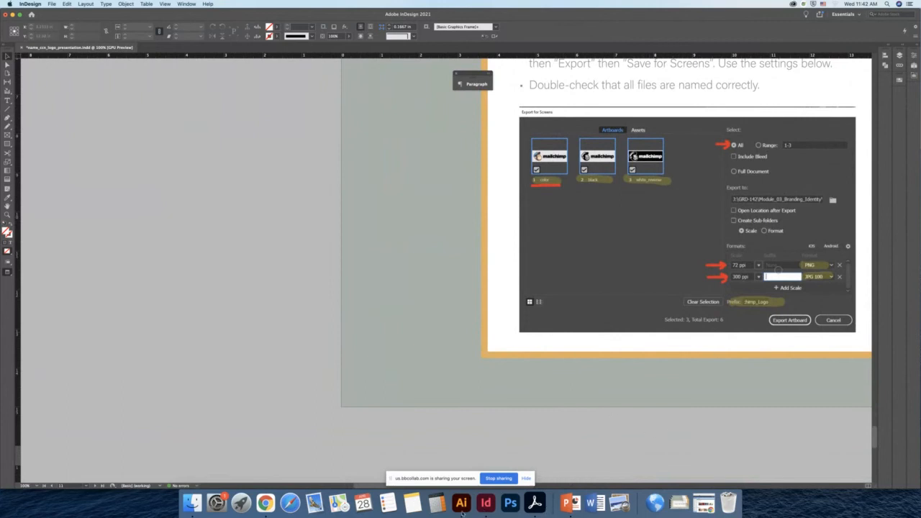
left_click(464, 506)
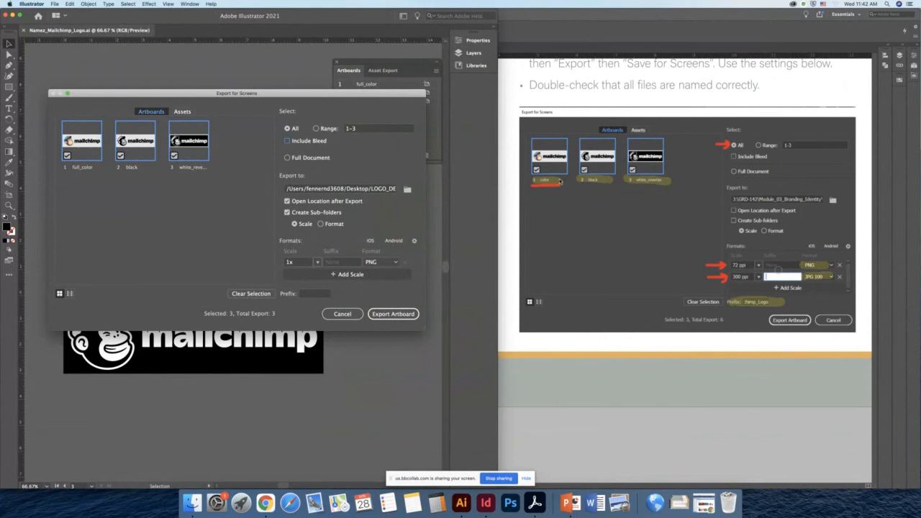
- Check the artboard names full_color, black and white_reverse in the export dialog
double_click(87, 168)
double_click(133, 168)
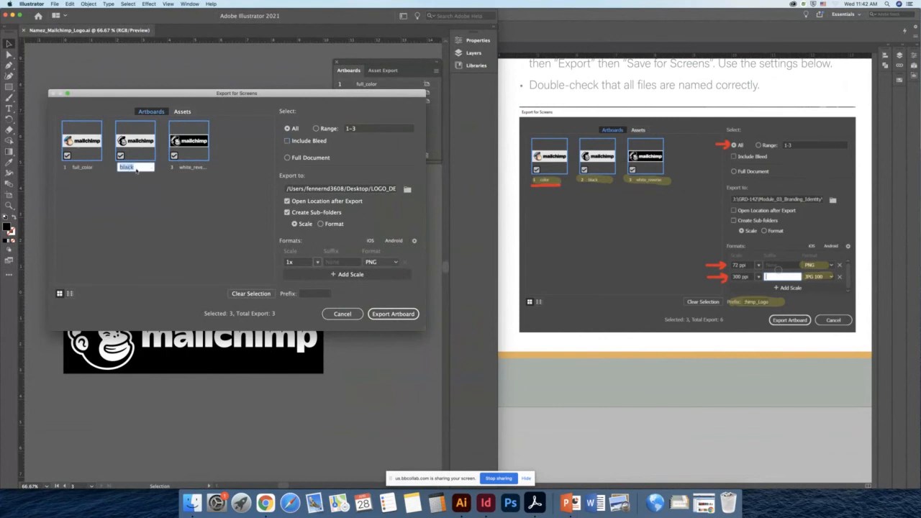
double_click(193, 168)
double_click(93, 168)
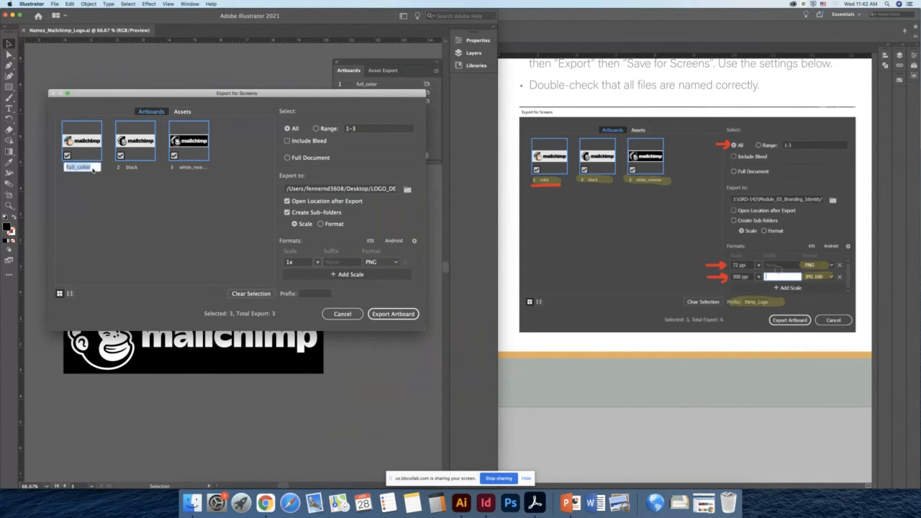
left_click(93, 168)
double_click(134, 168)
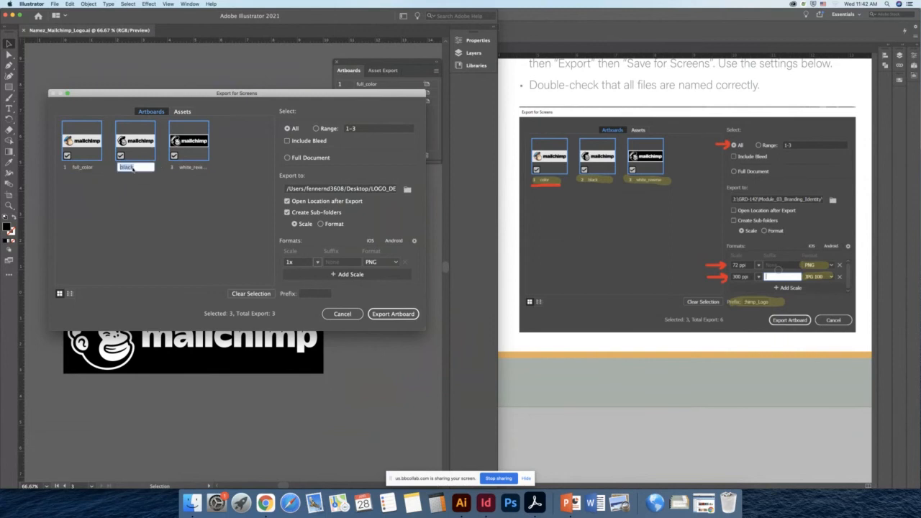
double_click(189, 167)
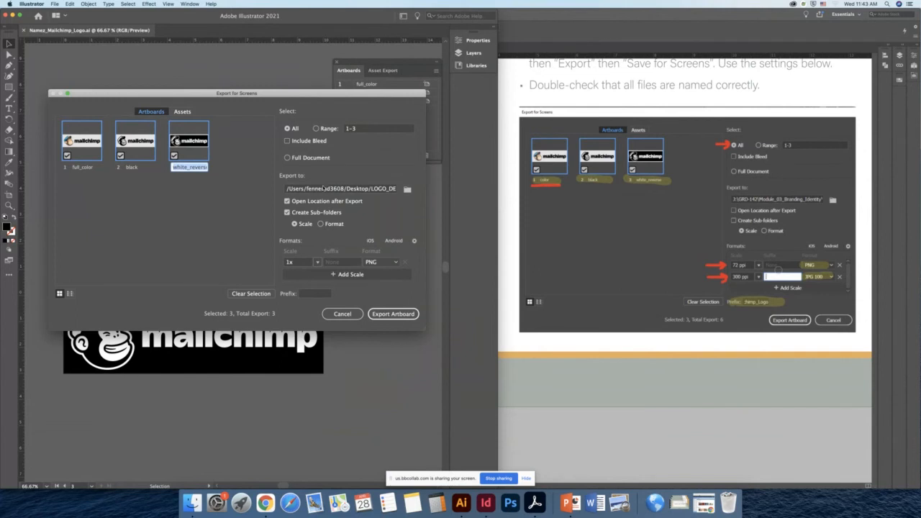
- Set the export destination to the LOGO_DEMONSTATION folder
left_click(349, 189)
left_click(408, 190)
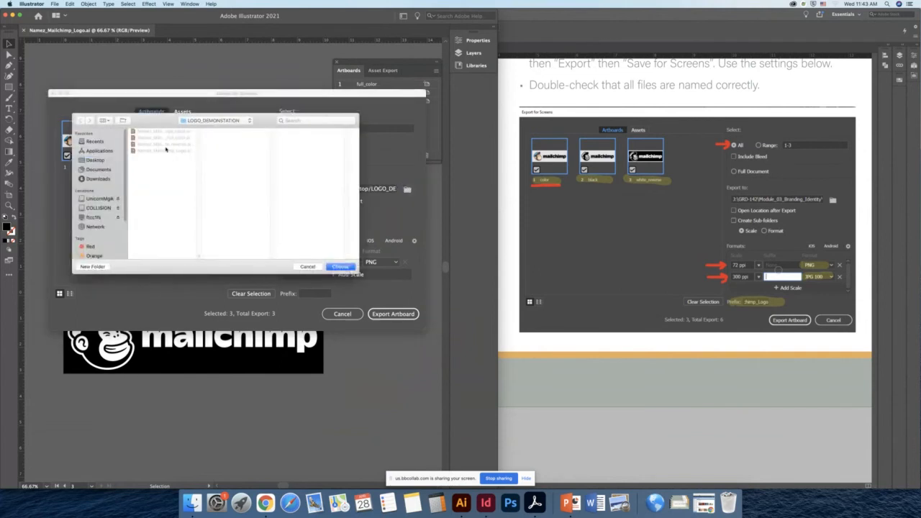
left_click(340, 267)
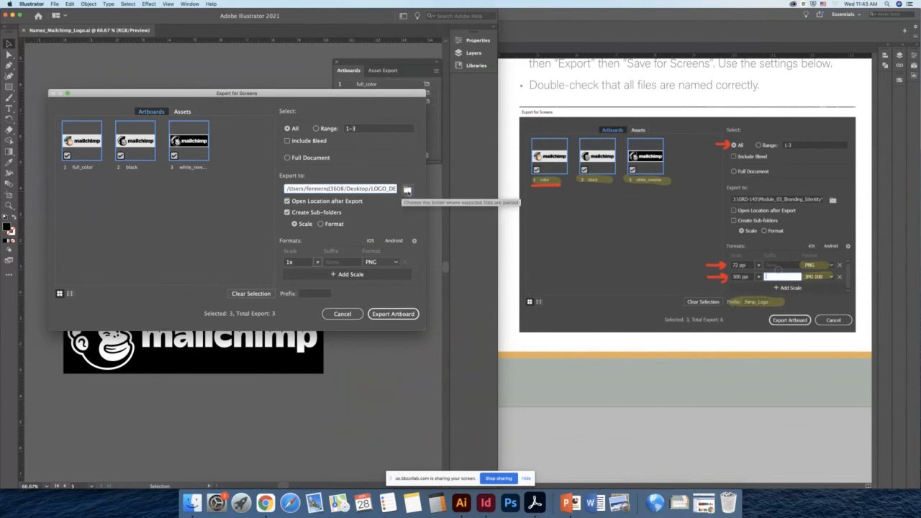
left_click(408, 190)
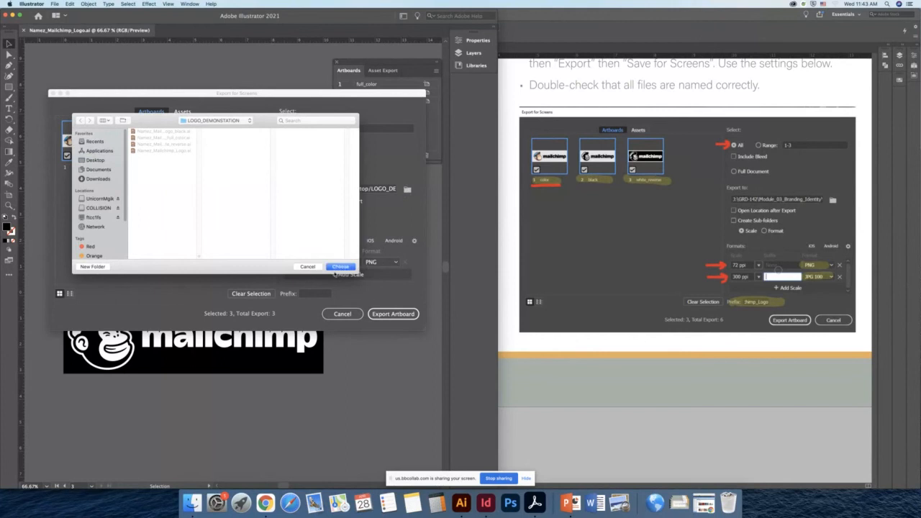
left_click(339, 268)
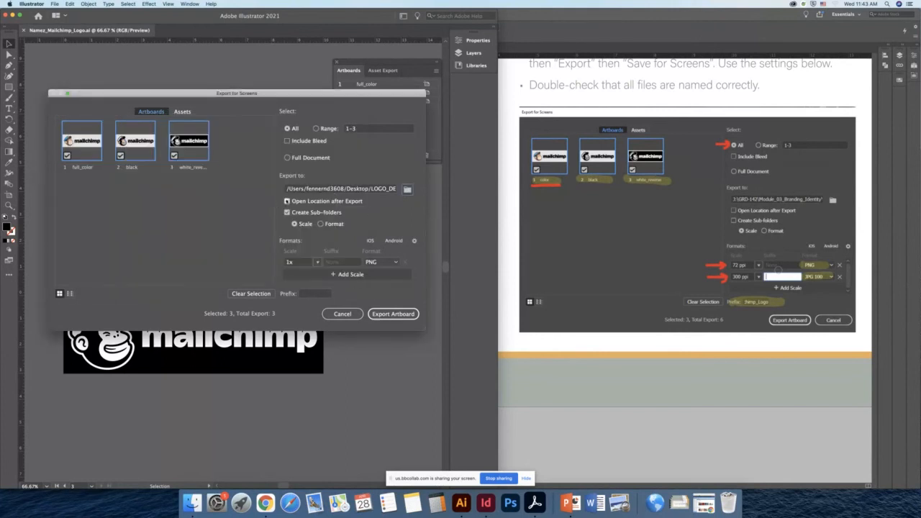
- Turn off Open Location after Export and Create Sub-folders
left_click(288, 201)
left_click(288, 202)
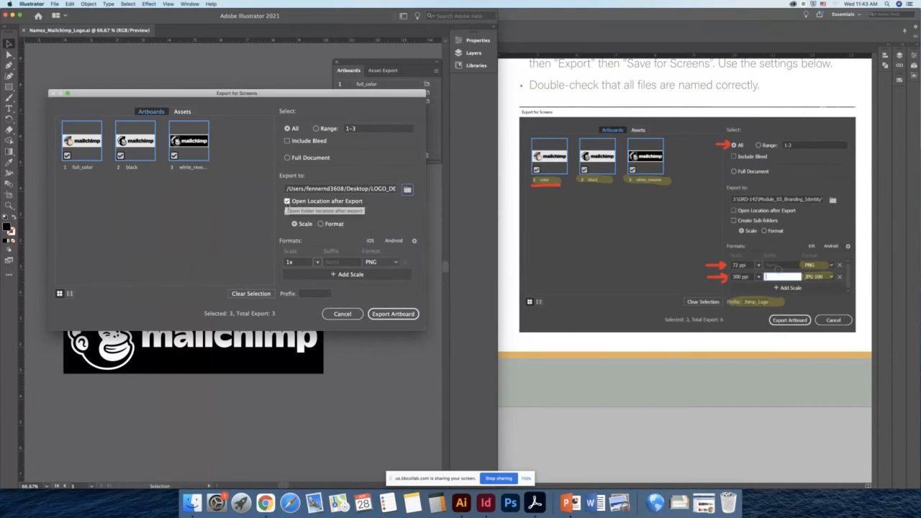
left_click(288, 203)
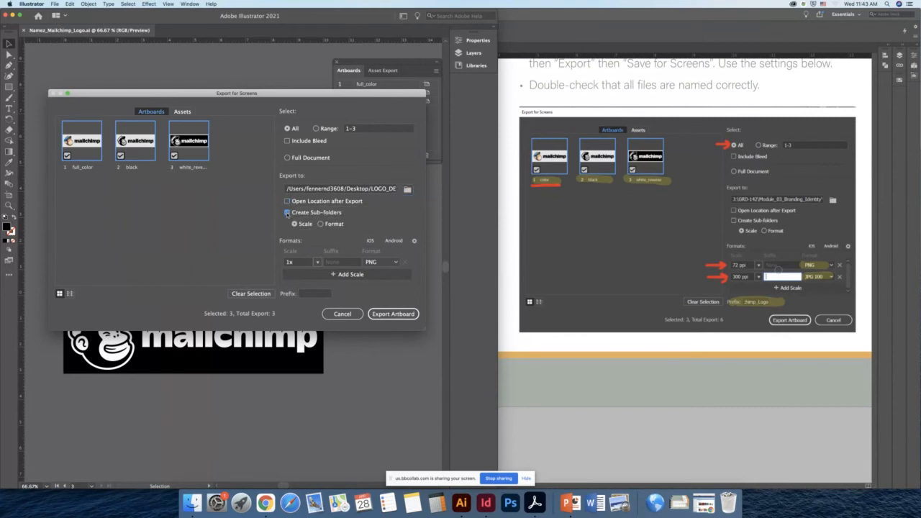
left_click(287, 213)
- Set the first export scale to Resolution at 72 ppi PNG and add a second scale
left_click(317, 263)
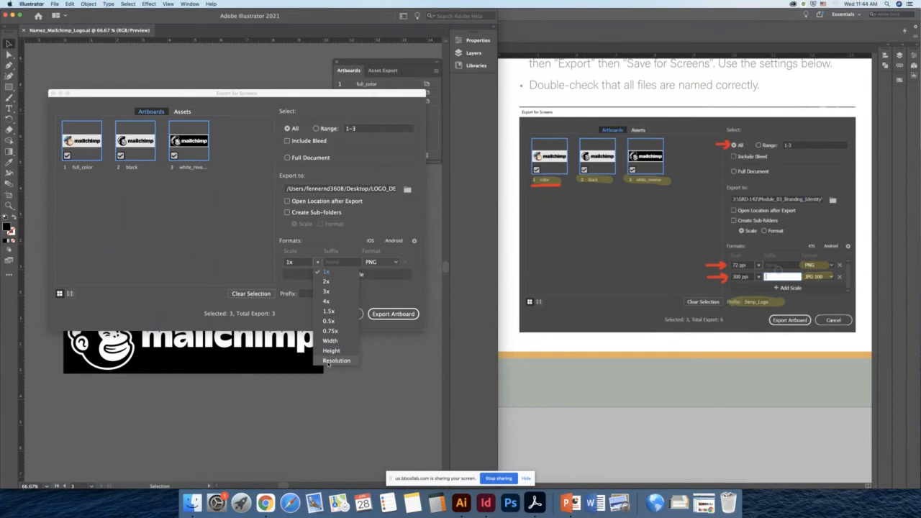
left_click(328, 362)
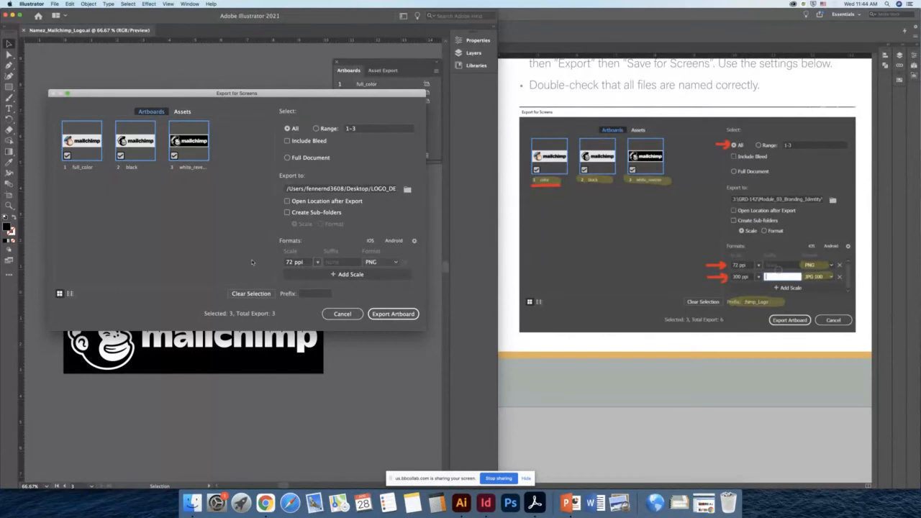
left_click(342, 276)
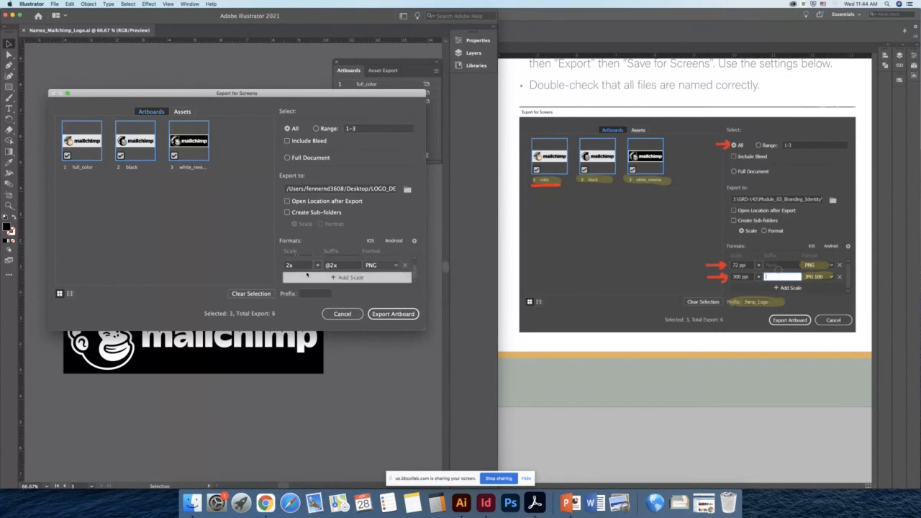
scroll(346, 268, "up", 1)
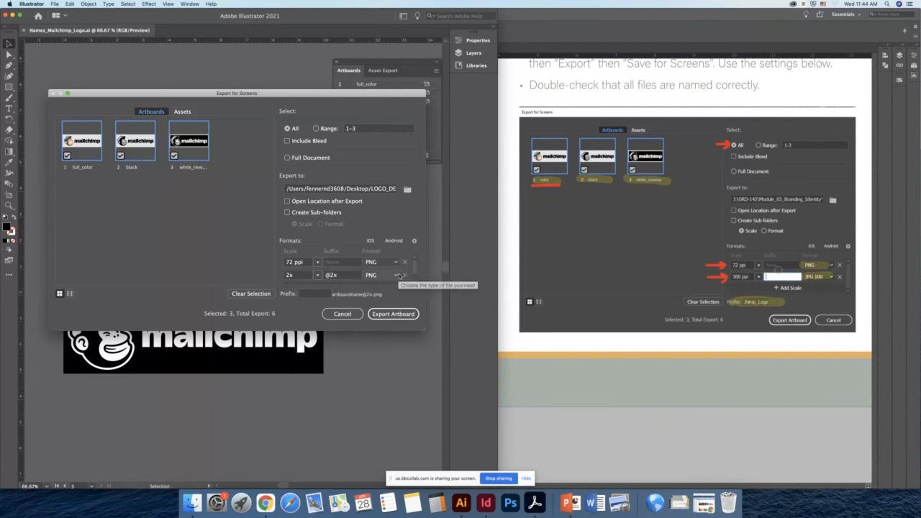
- Set the second scale to a 300 ppi resolution with JPG 100 format
left_click(318, 277)
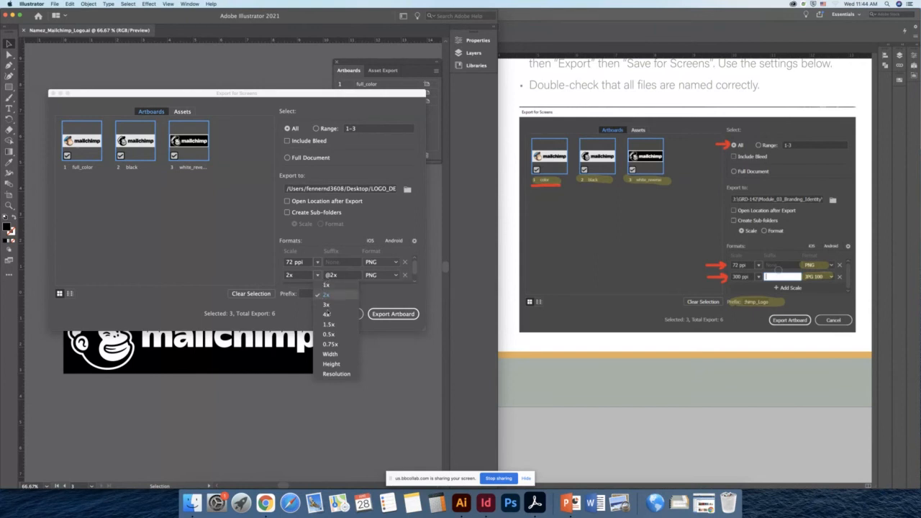
left_click(333, 375)
left_click(296, 276)
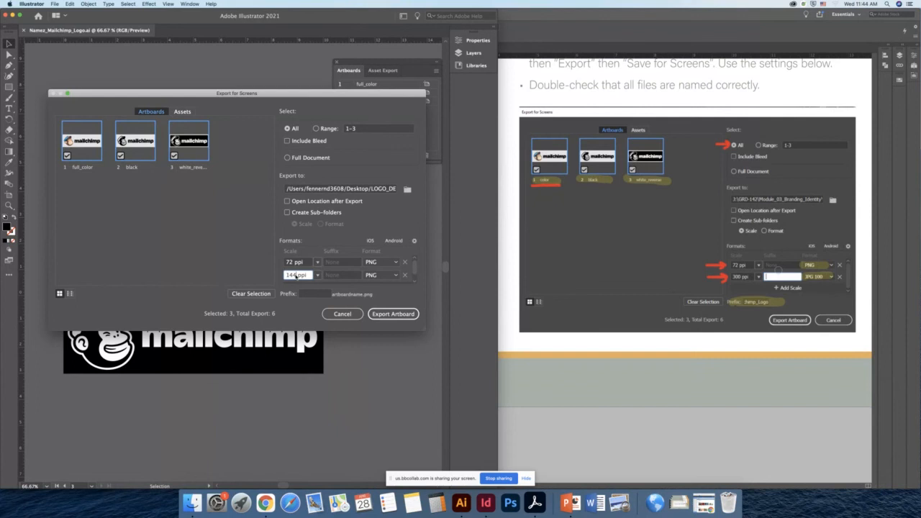
double_click(296, 276)
type("300")
left_click(338, 274)
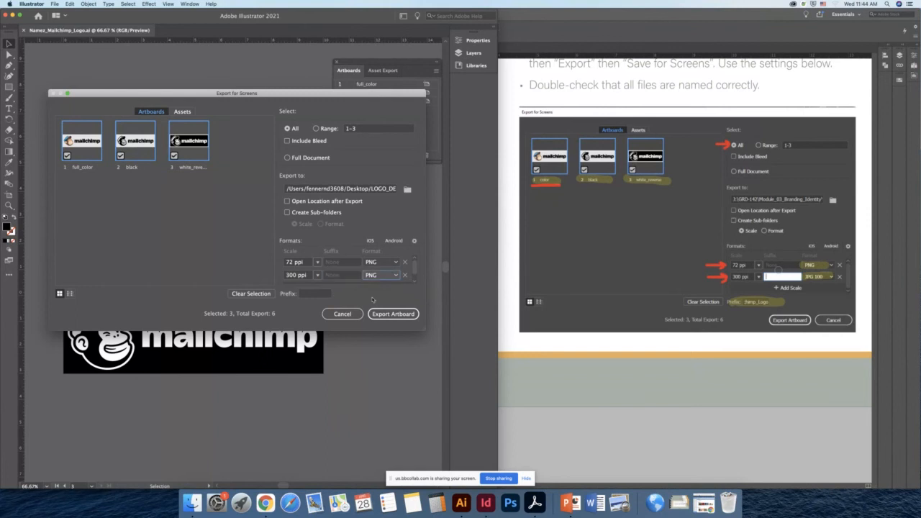
left_click(395, 276)
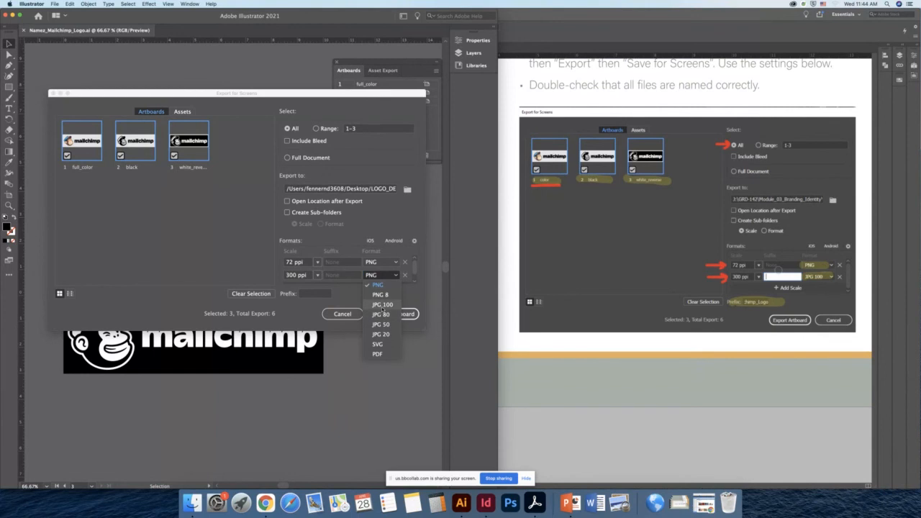
left_click(381, 305)
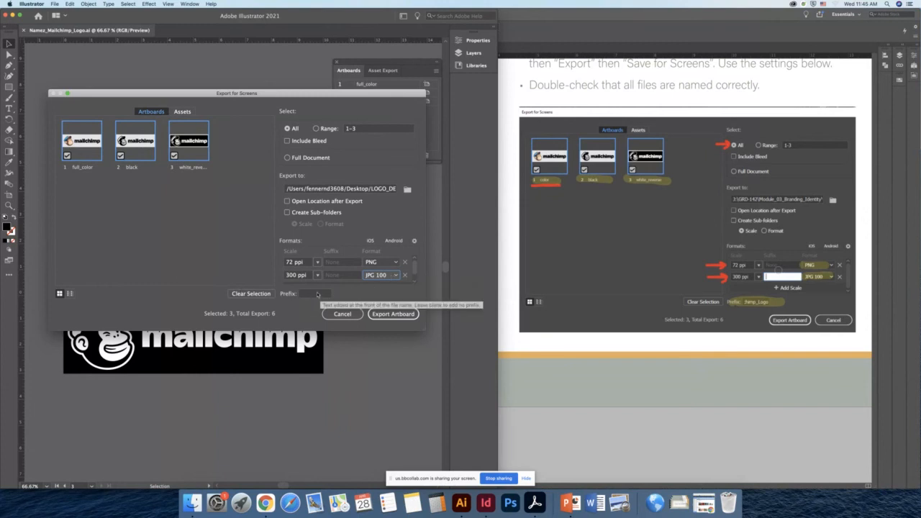
- Enter MAILCHIMP_LOGO as the export file prefix
left_click(316, 294)
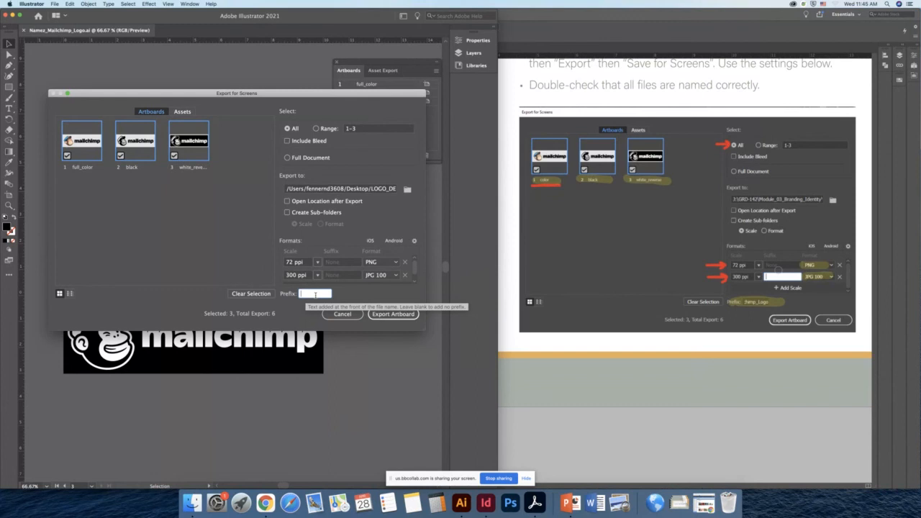
type("MA")
type("ILCHIMP")
type("_")
type("LOGO")
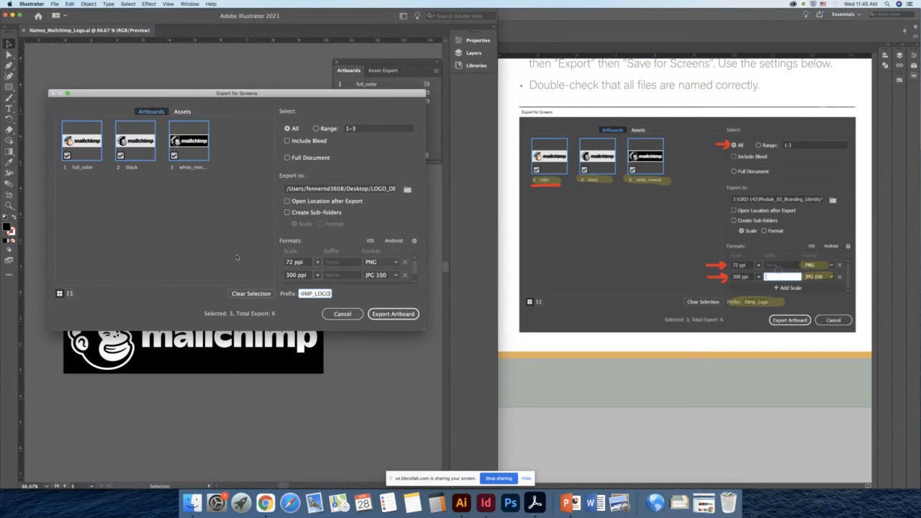
- Export the three artboards
left_click_drag(414, 268, 415, 278)
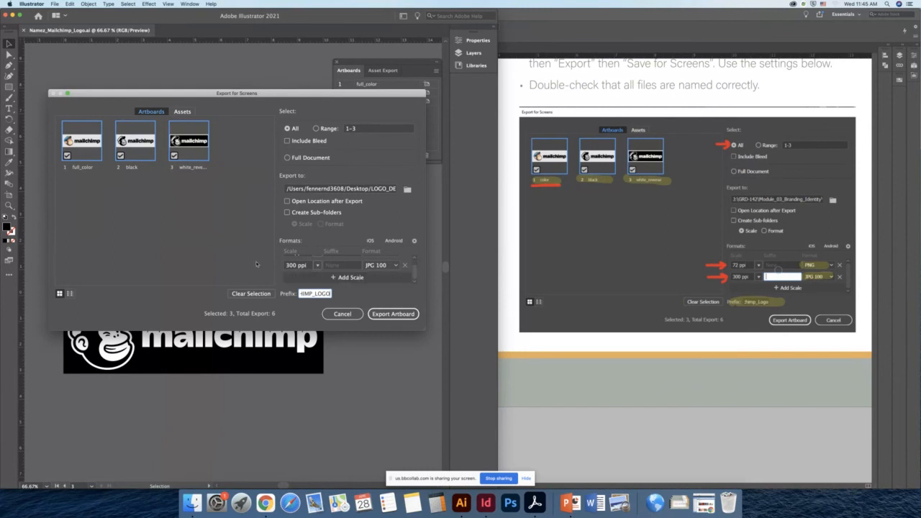
left_click(415, 258)
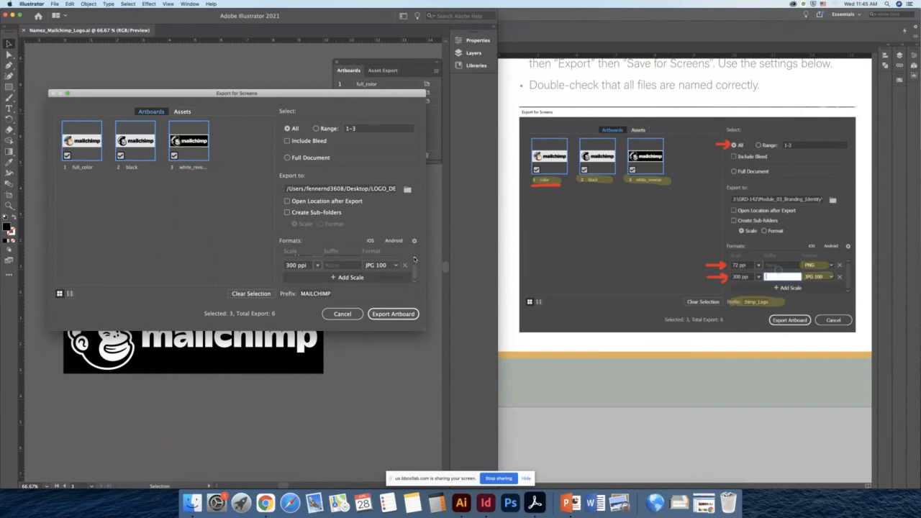
left_click(393, 315)
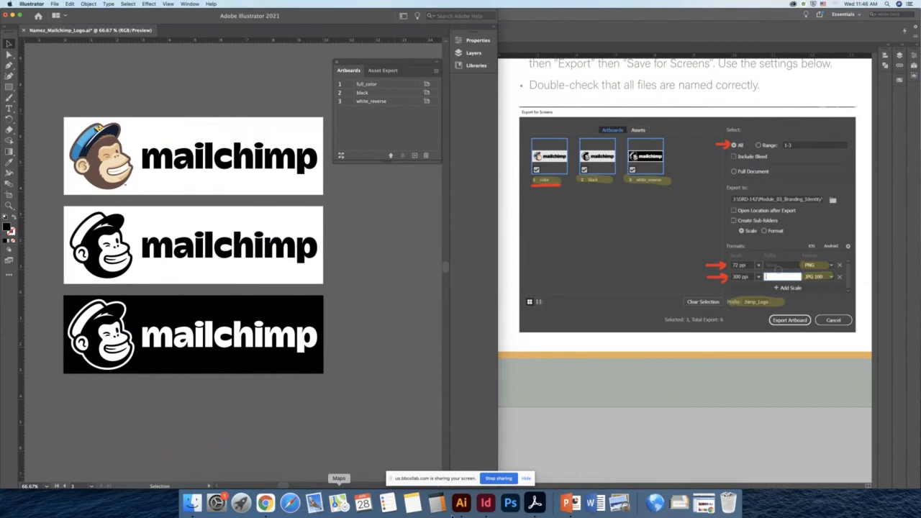
- Open the LOGO_DEMONSTATION folder in Finder and inspect the exported PNG and JPG files
left_click(193, 504)
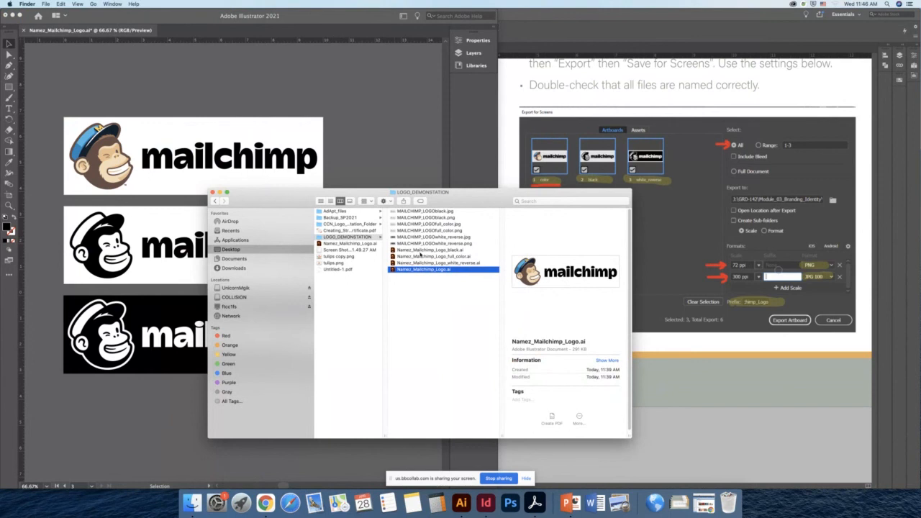
left_click(420, 250, "shift")
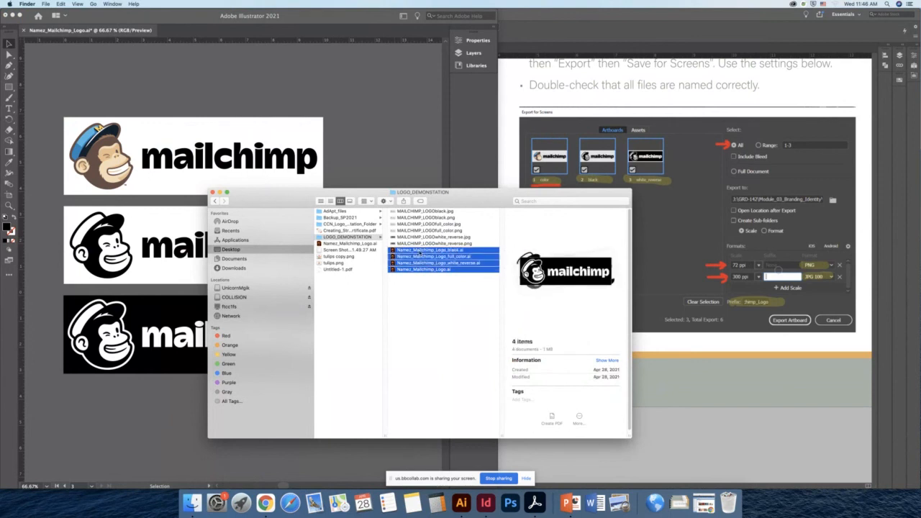
left_click(432, 336)
left_click(414, 244)
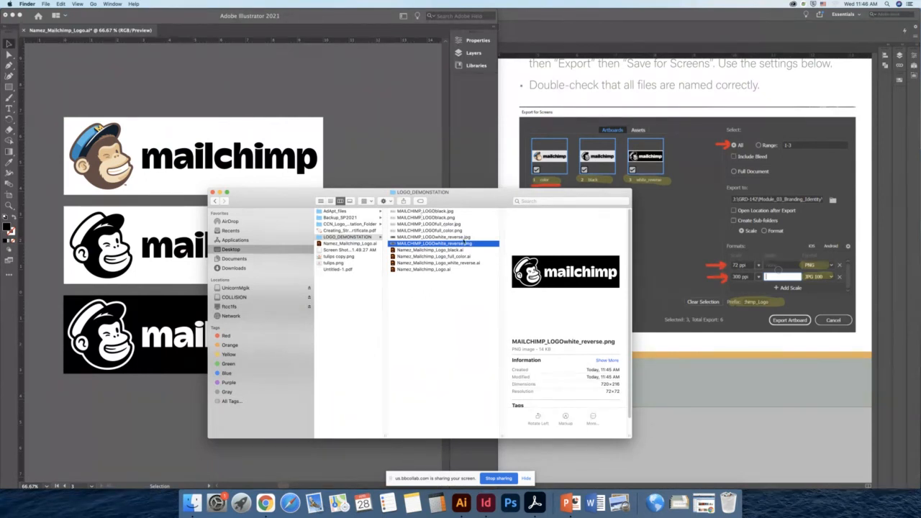
left_click(436, 230, "super")
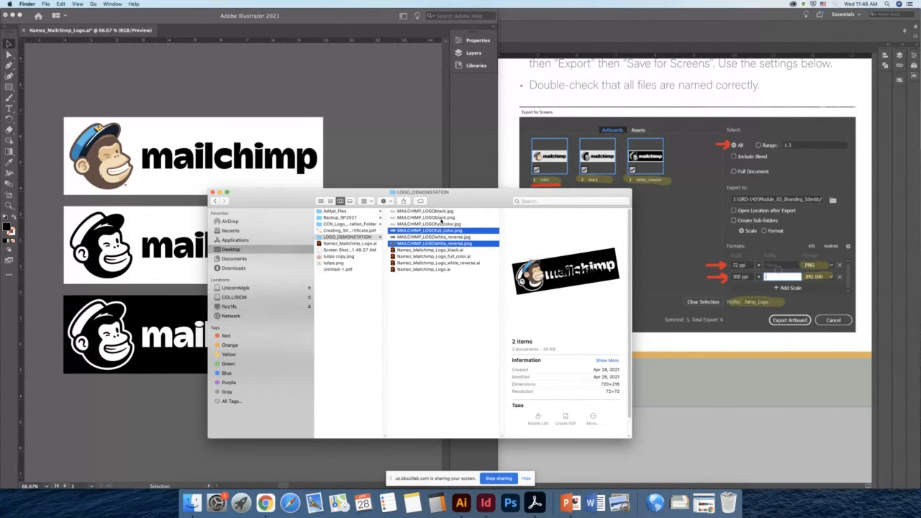
left_click(441, 218, "super")
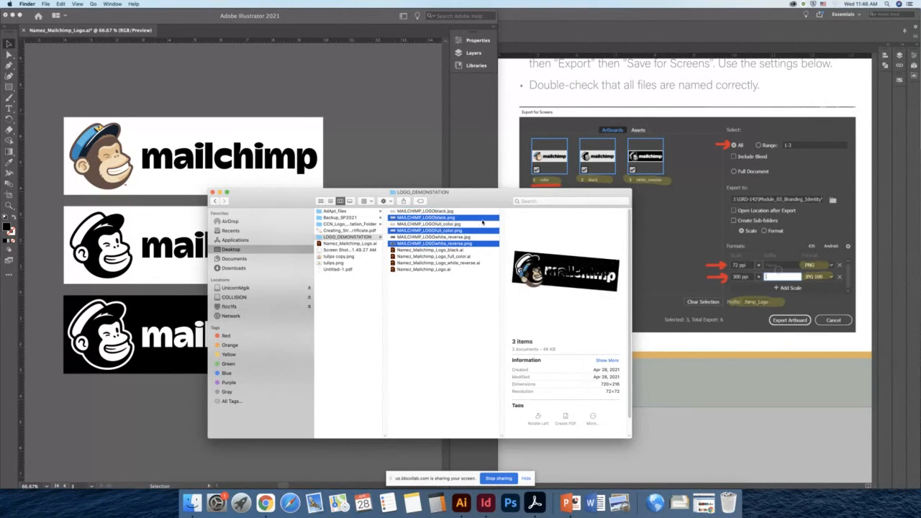
left_click(435, 212)
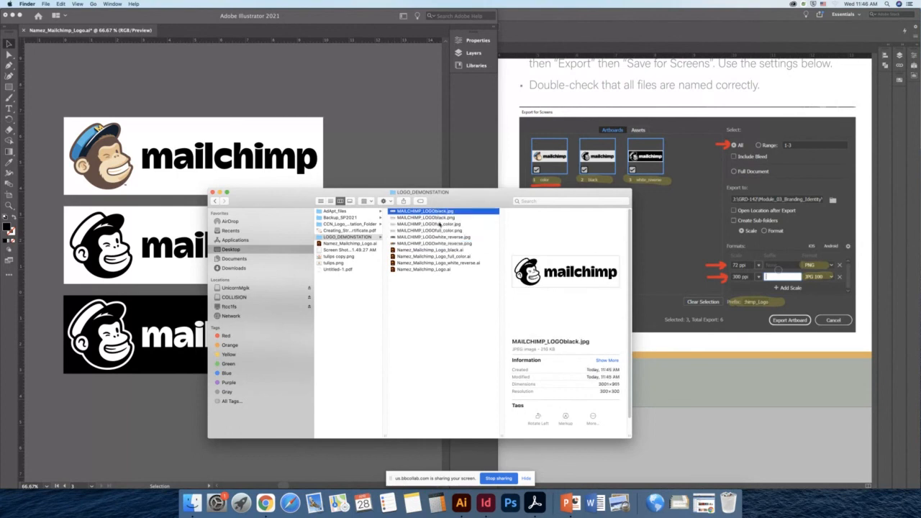
left_click(440, 225, "super")
left_click(440, 237, "super")
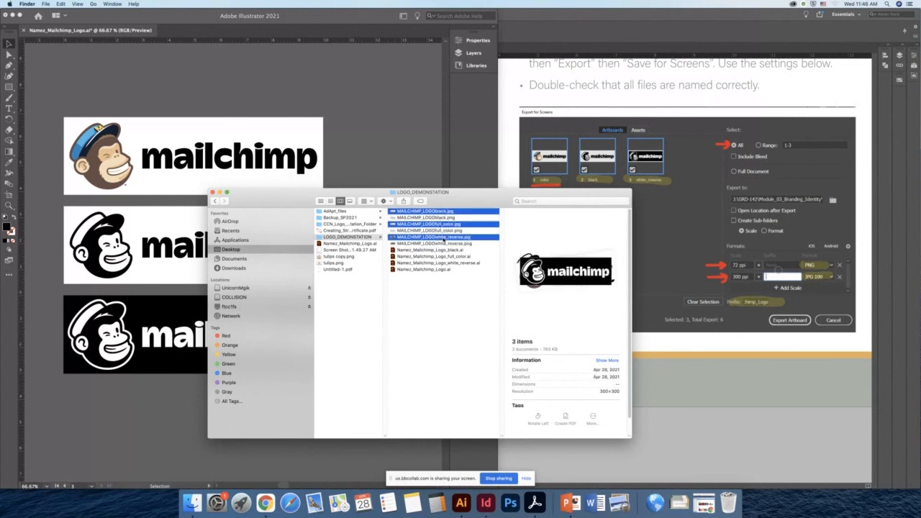
left_click(450, 410)
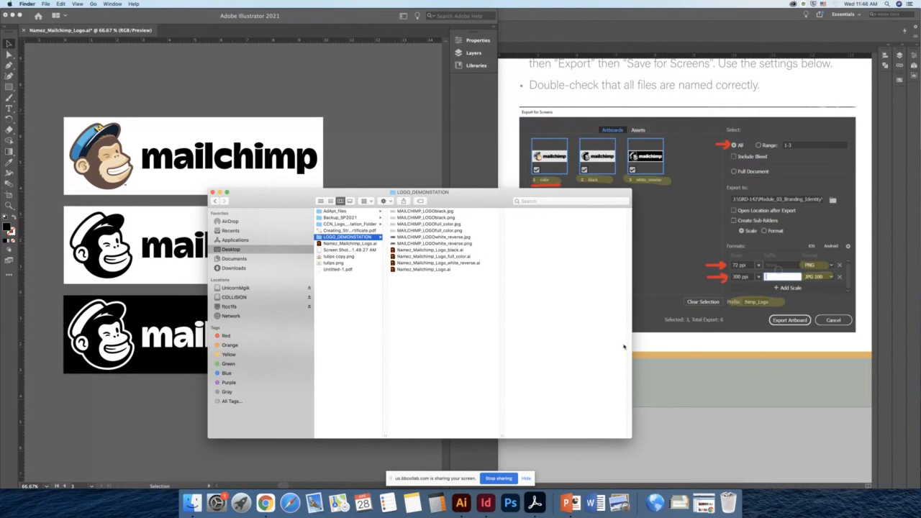
- Preview each exported PNG and JPG file one by one in the folder
left_click_drag(480, 196, 407, 147)
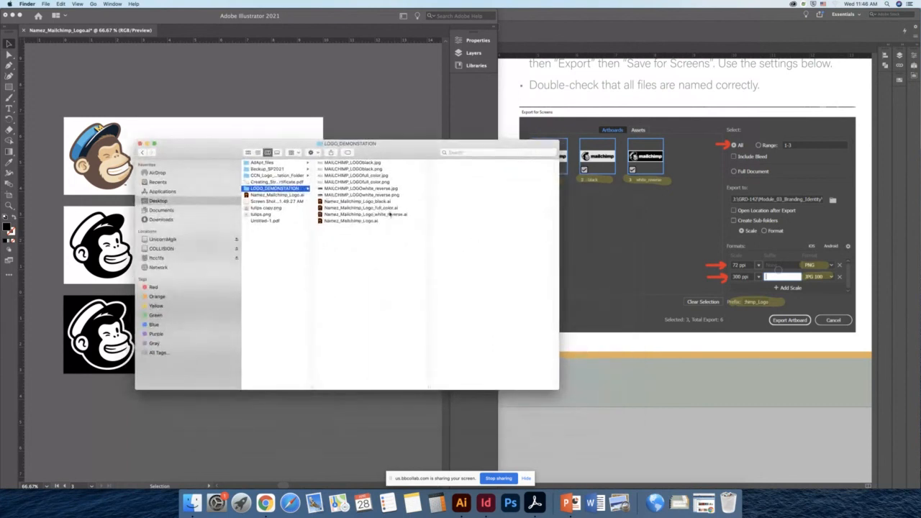
left_click(348, 163)
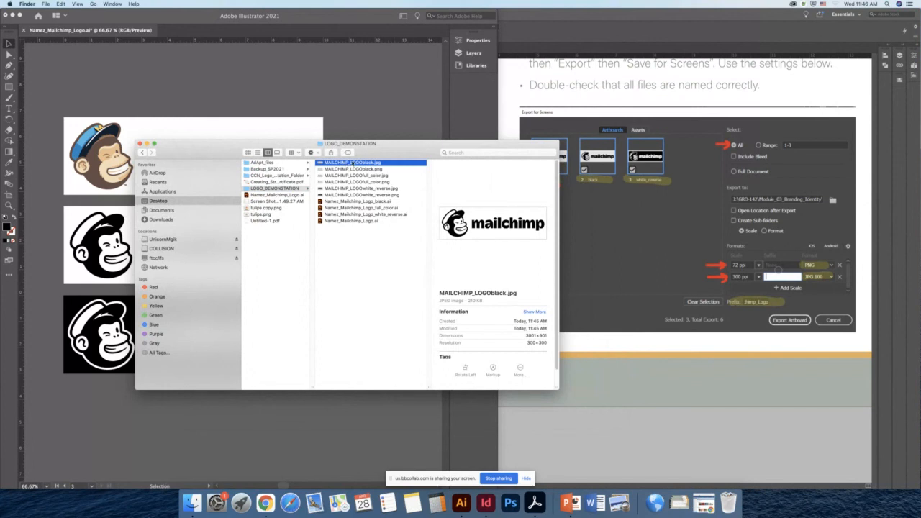
left_click(392, 169)
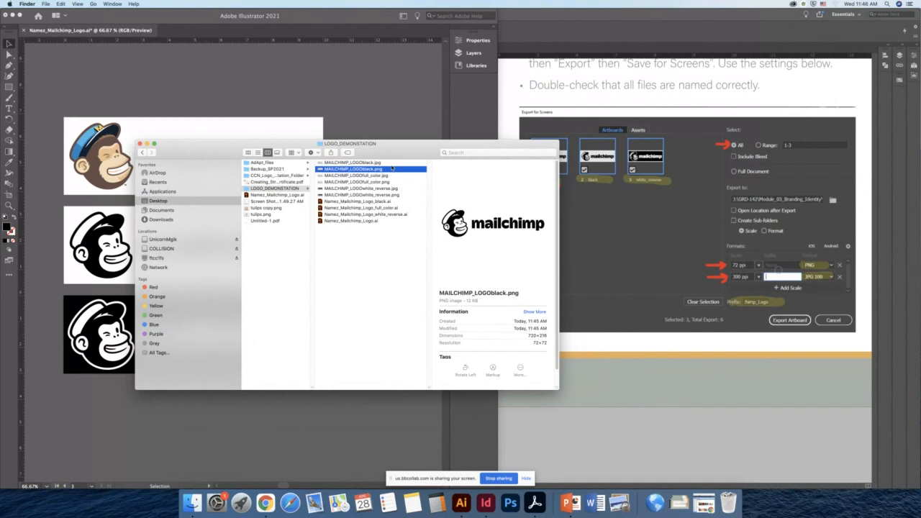
key("Down")
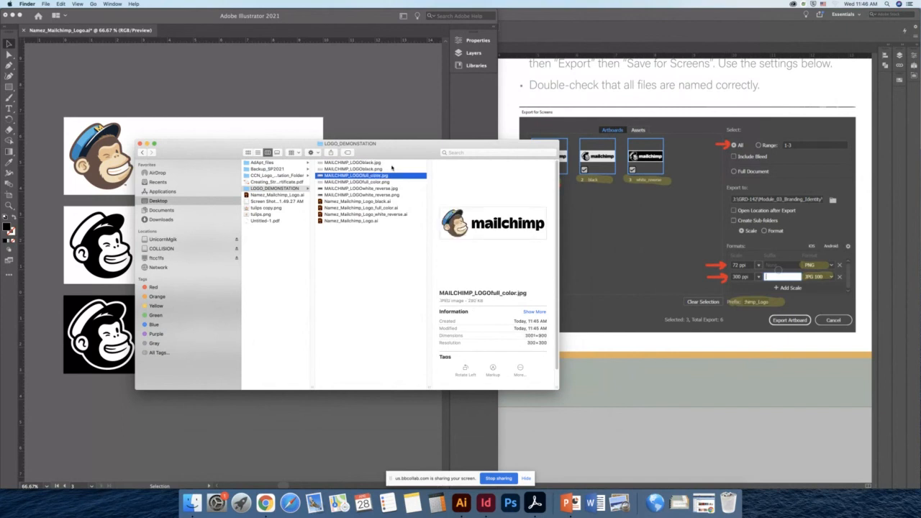
left_click(382, 184)
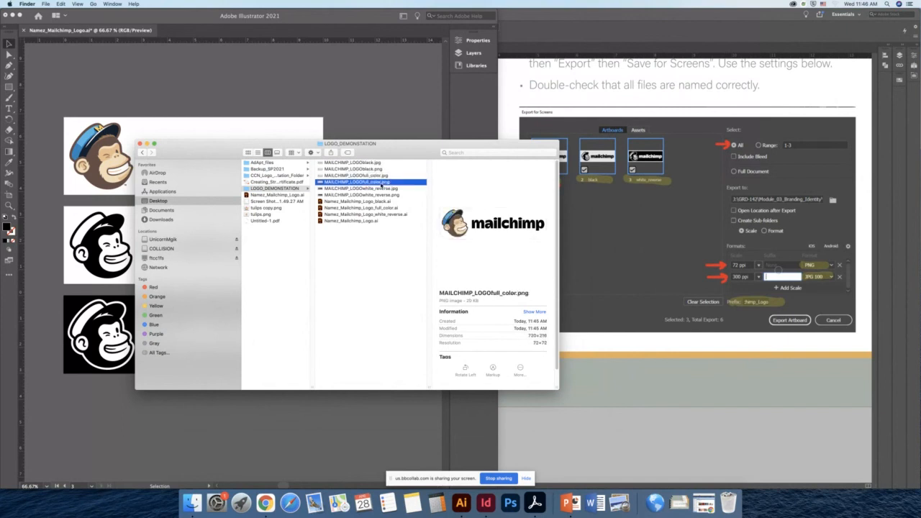
key("Down")
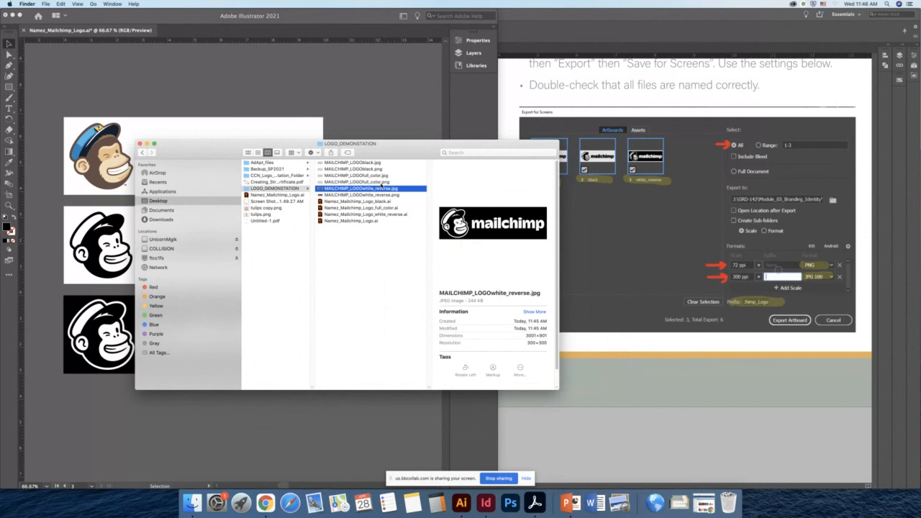
key("Down")
key("Down")
key("Down")
key("Down")
key("Down")
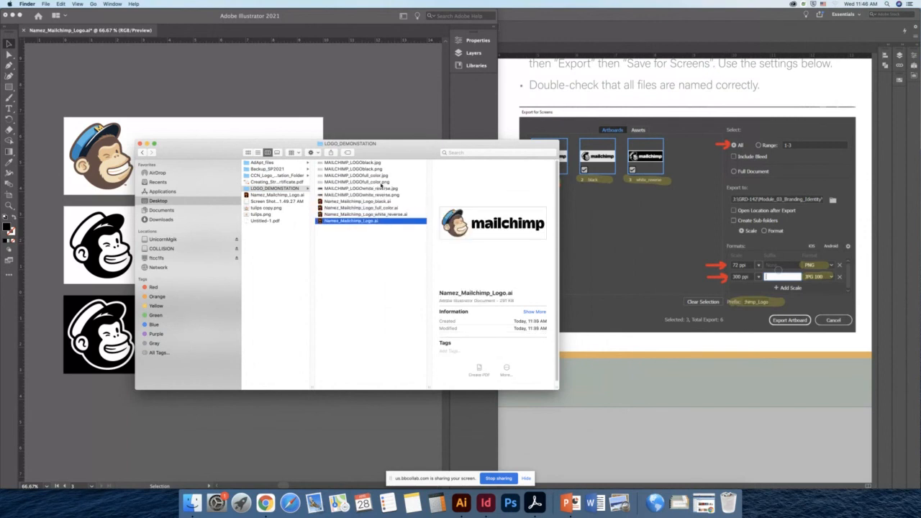
- Select all files in the LOGO_DEMONSTATION folder and review the presentation's file organization instructions for Blackboard submission
left_click(338, 164, "shift")
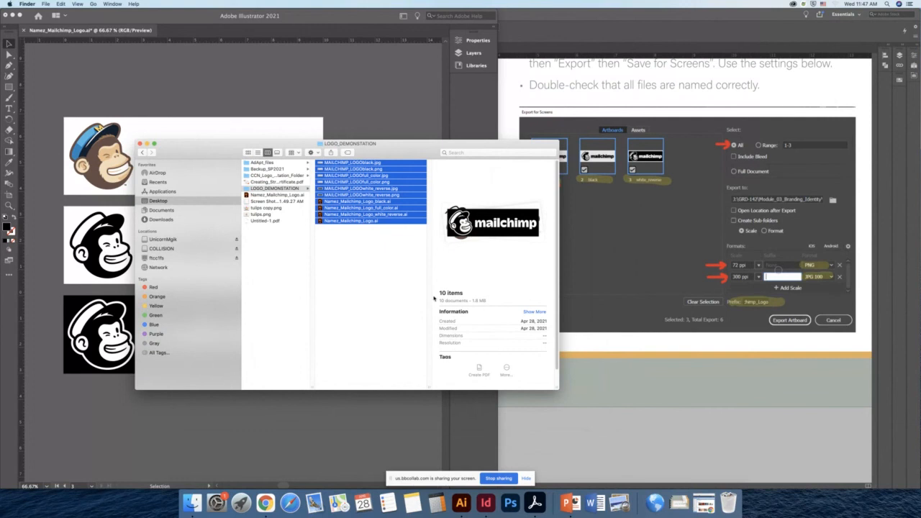
left_click(855, 403)
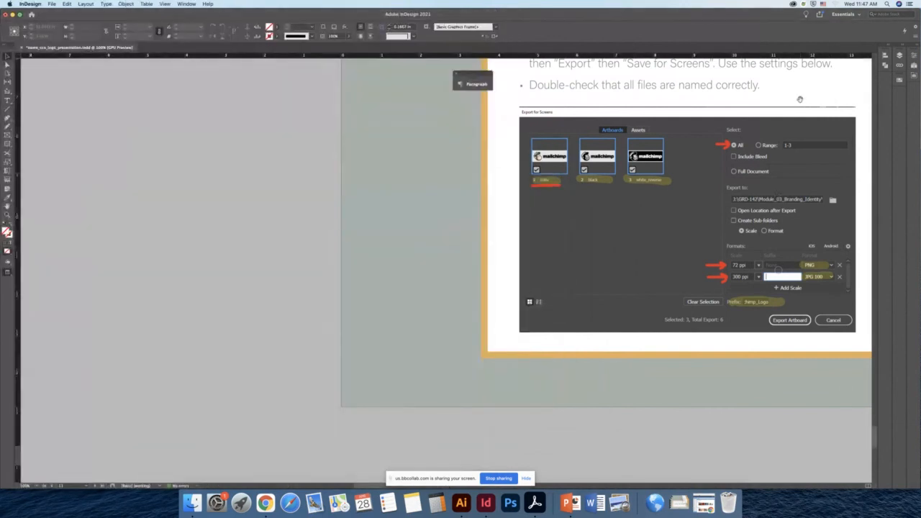
scroll(808, 111, "up", 2)
scroll(633, 204, "right", 6)
scroll(633, 204, "up", 2)
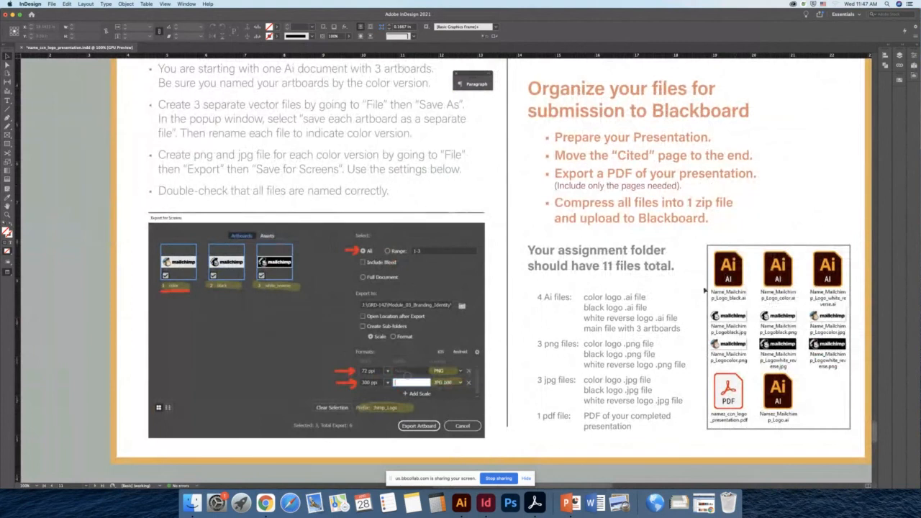
- Close the stray System Preferences window and reposition the LOGO_DEMONSTATION Finder window over the presentation page
left_click(216, 503)
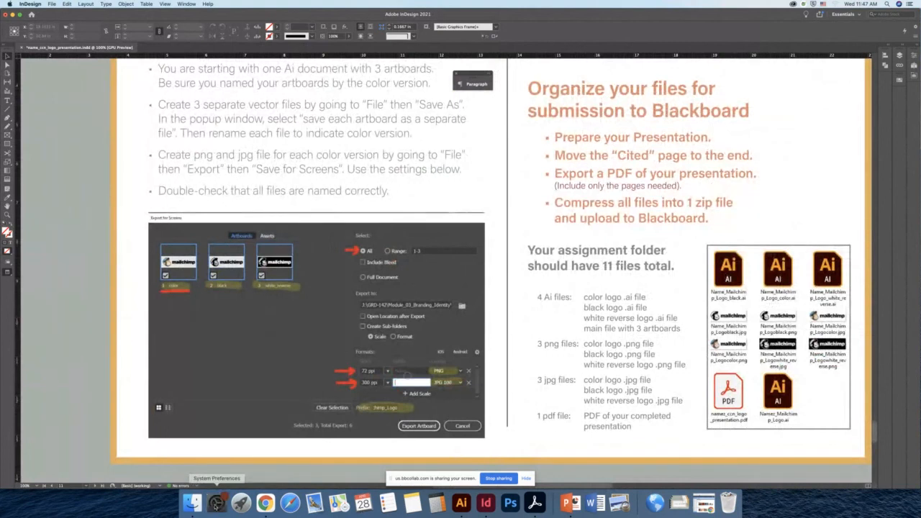
left_click(193, 502)
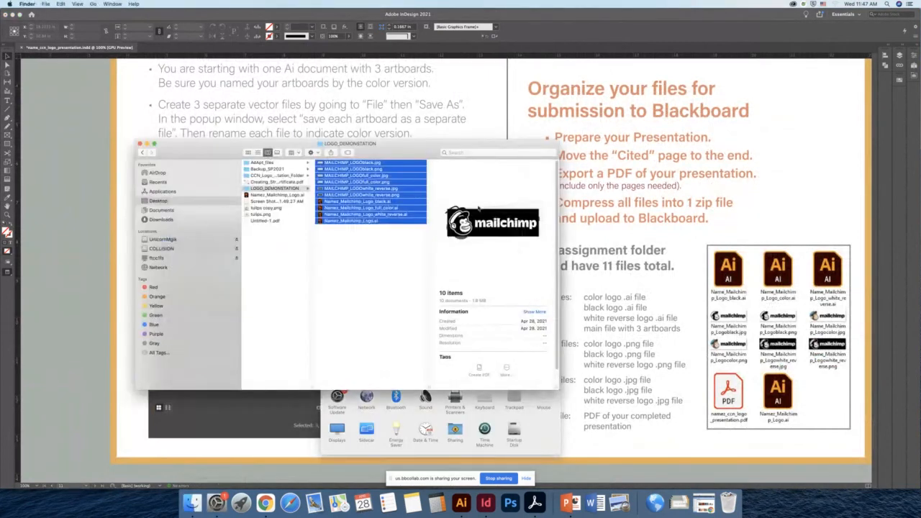
left_click_drag(477, 150, 412, 221)
left_click(529, 264)
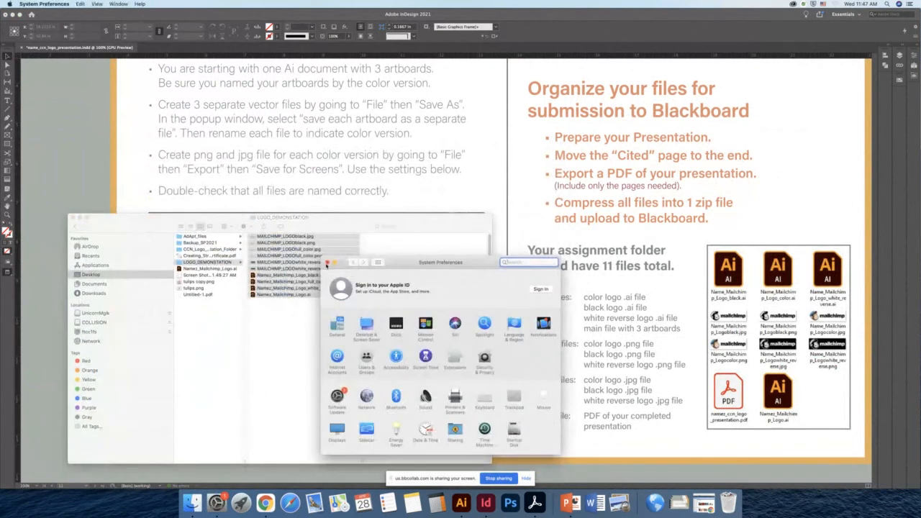
left_click(323, 262)
left_click(329, 343)
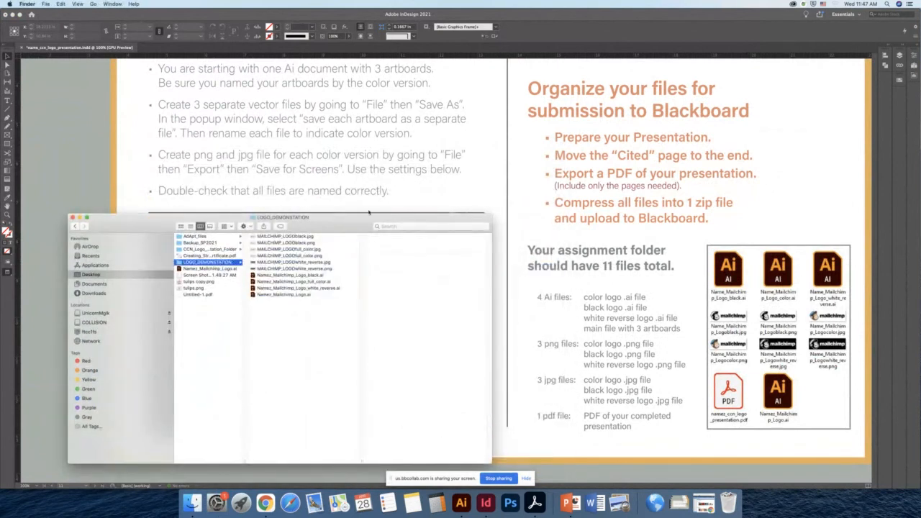
left_click_drag(369, 213, 430, 213)
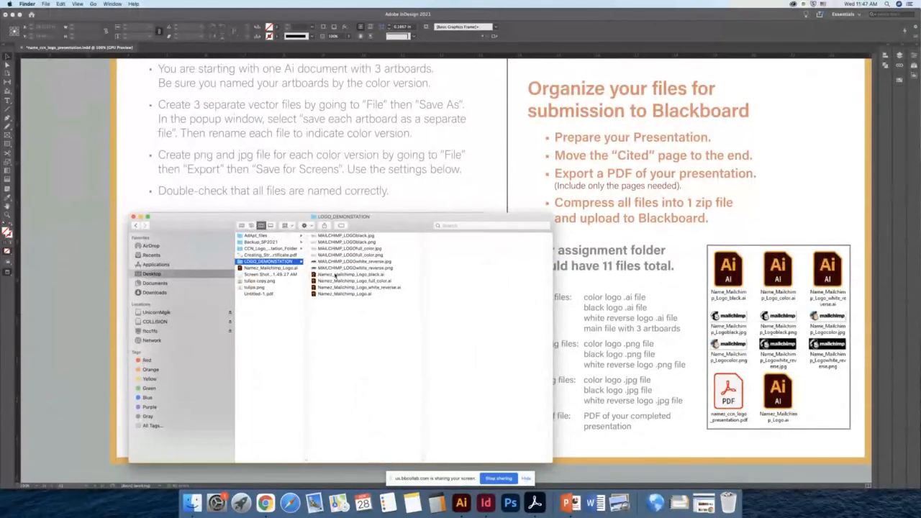